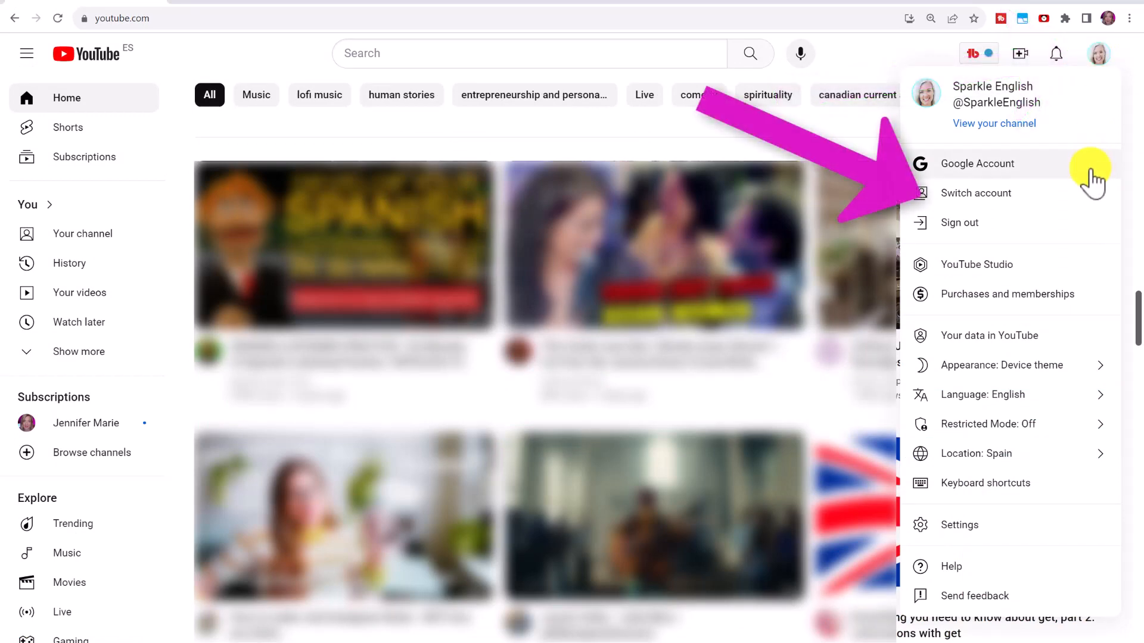
# Step: Open the form for creating an additional channel from the account's list of all channels
pyautogui.click(1056, 194)
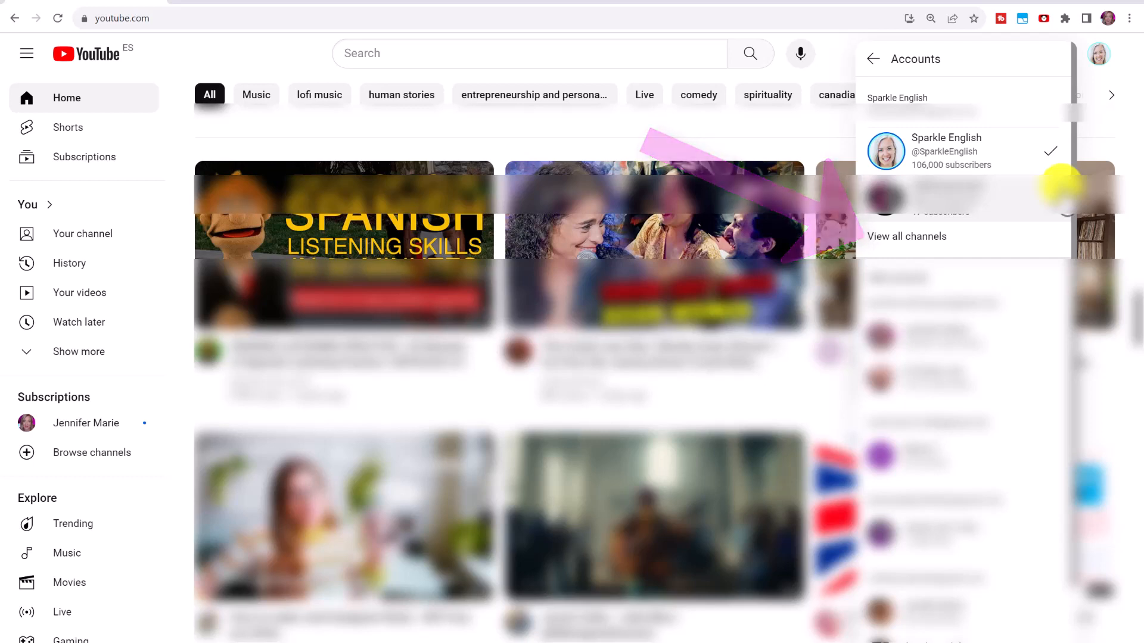
pyautogui.click(942, 237)
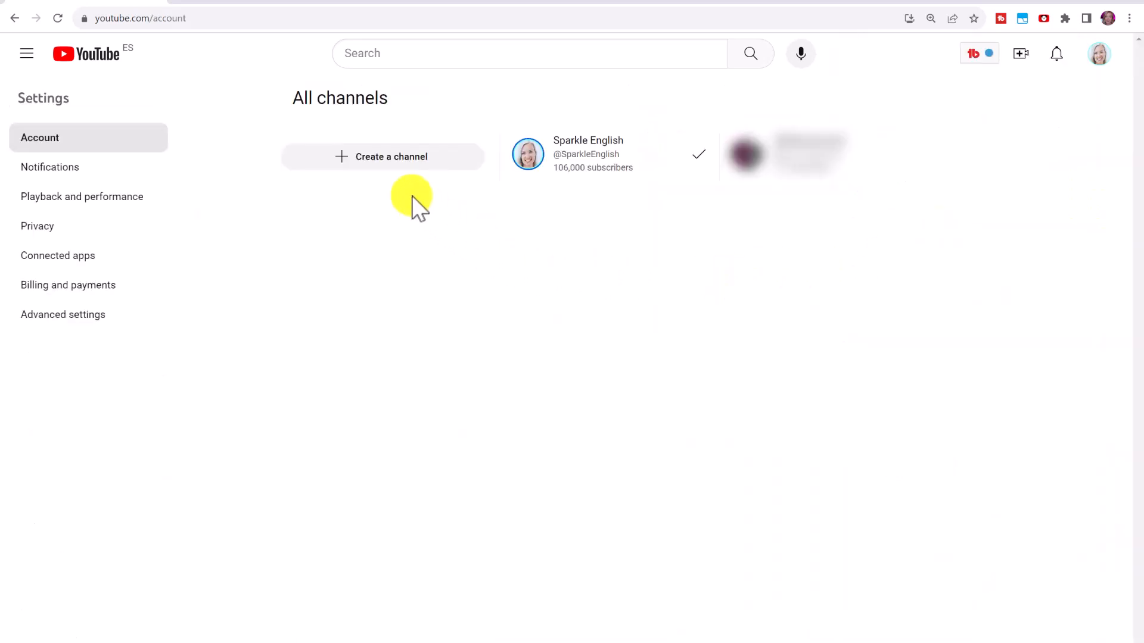
pyautogui.click(364, 159)
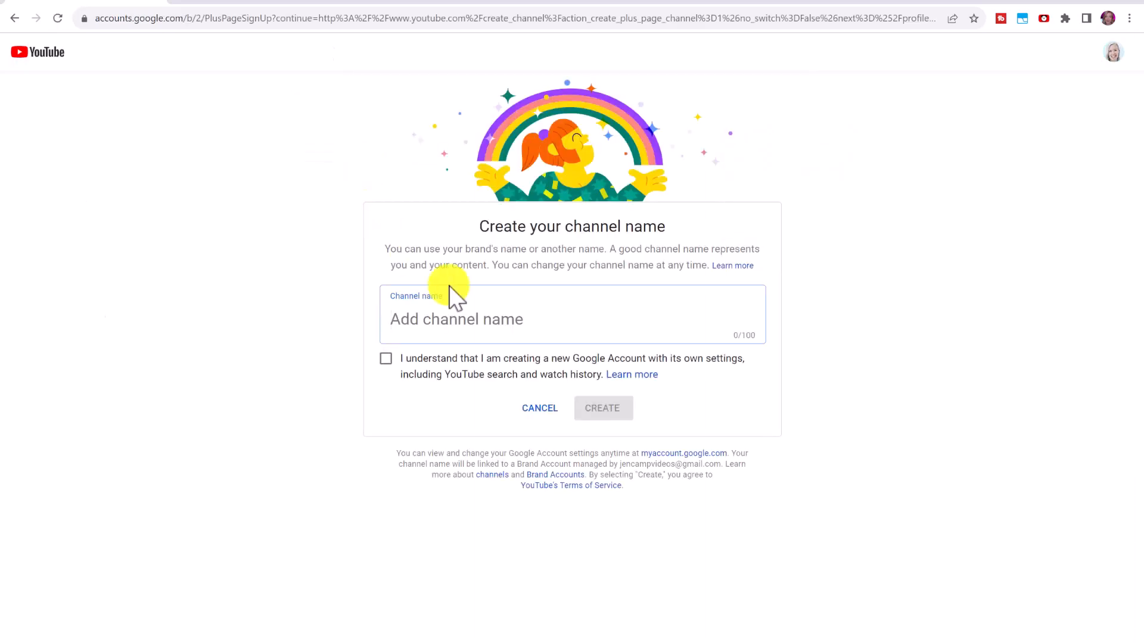
# Step: Create a channel named Sparkle English KIDS, accepting that it gets a new Google Account with its own settings
pyautogui.write('S')
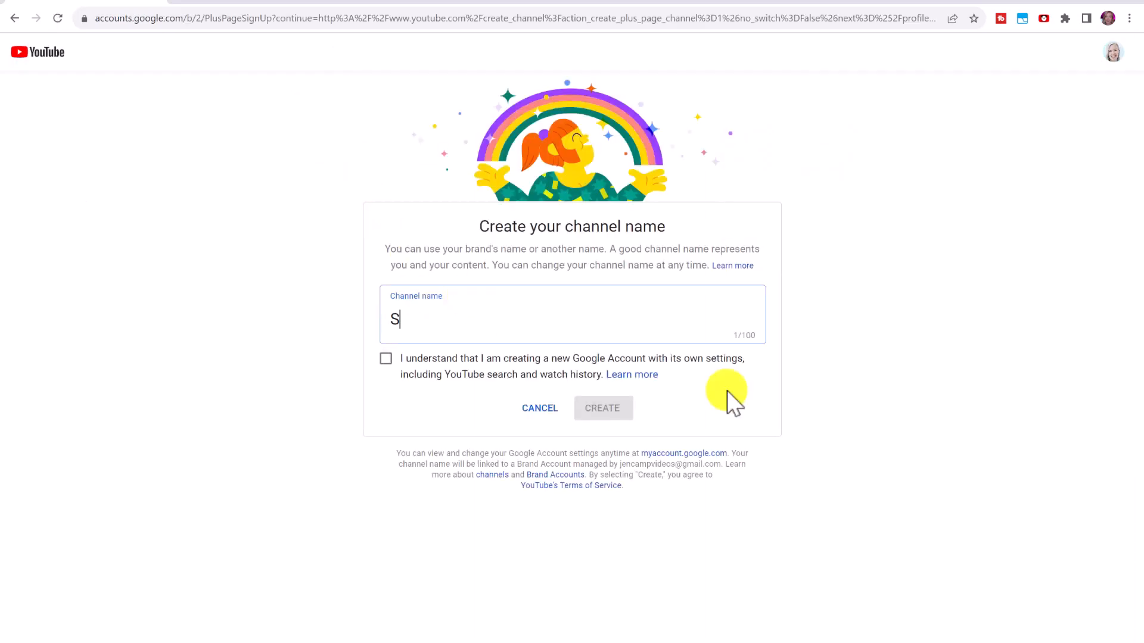
pyautogui.write('parkle English K')
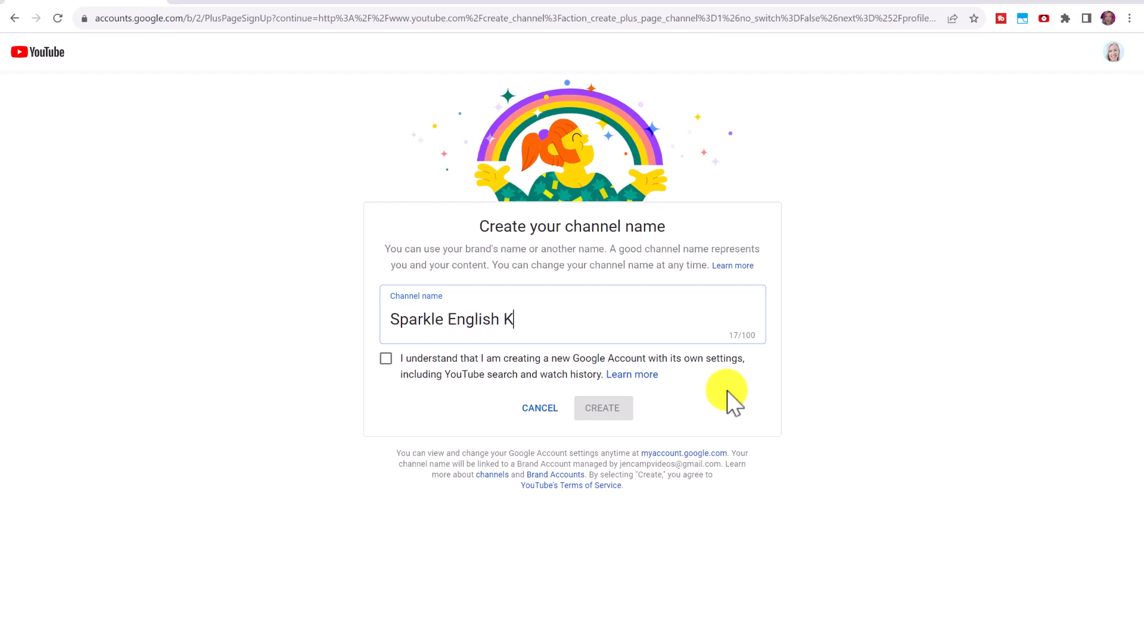
pyautogui.write('IDS')
pyautogui.click(385, 361)
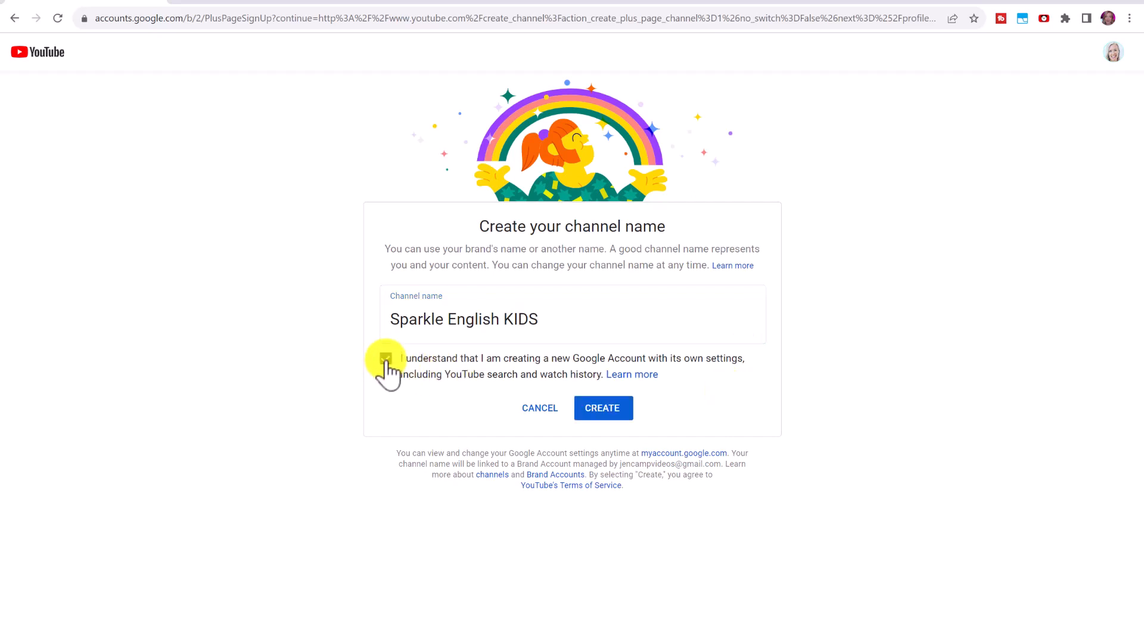
pyautogui.click(595, 414)
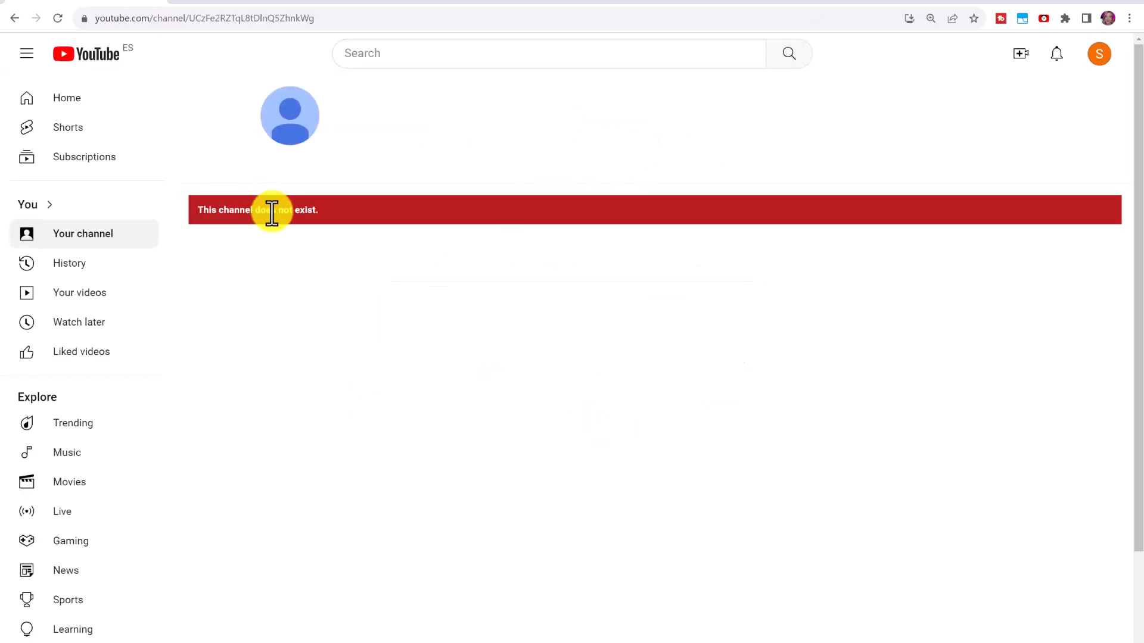
# Step: Open the new channel's customization page in YouTube Studio and dismiss the welcome message and feature notices
pyautogui.click(92, 235)
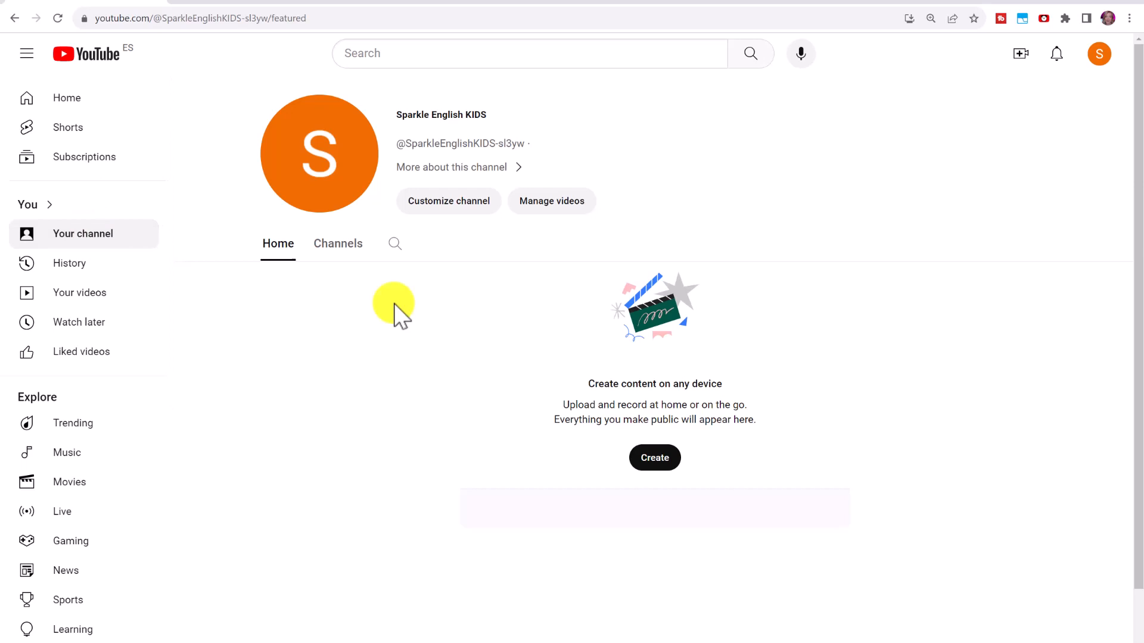
pyautogui.click(447, 204)
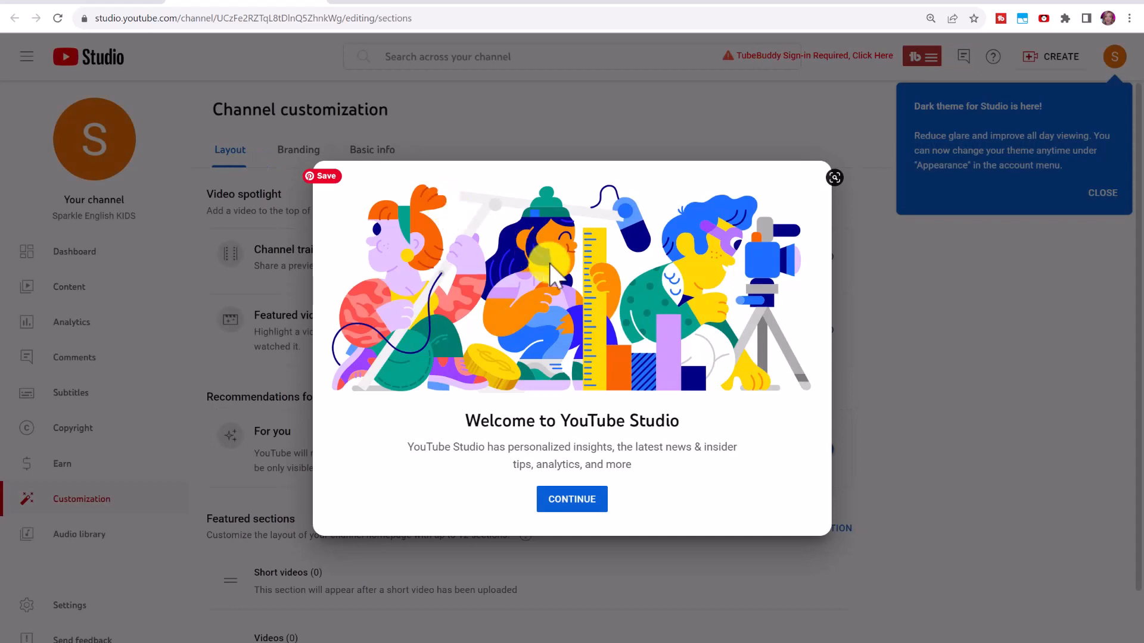
pyautogui.click(601, 506)
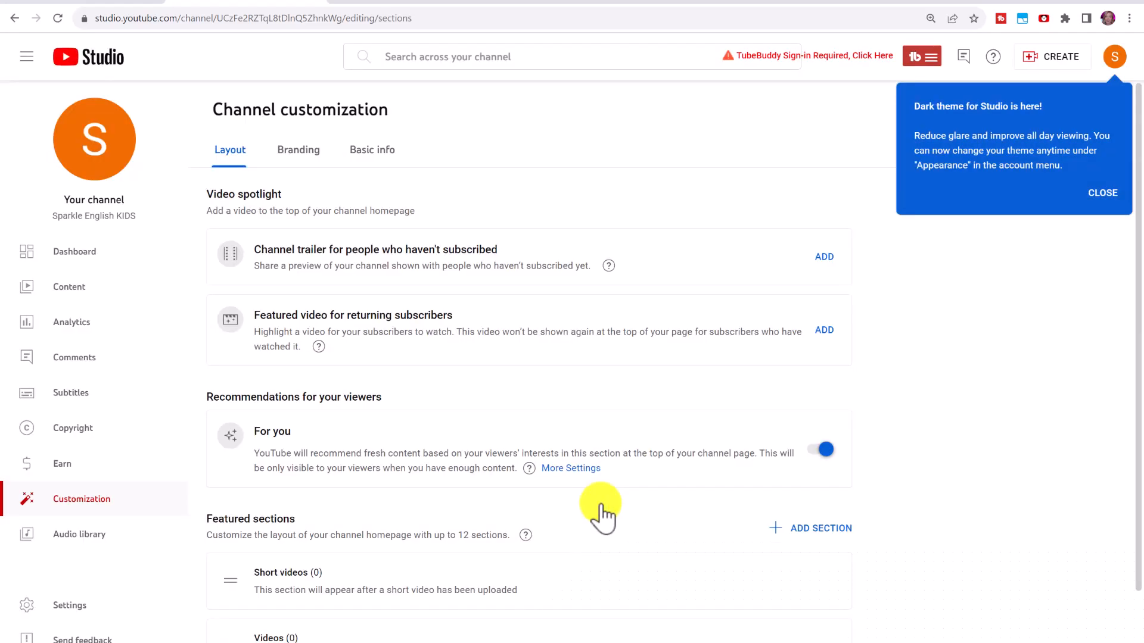
pyautogui.click(1105, 198)
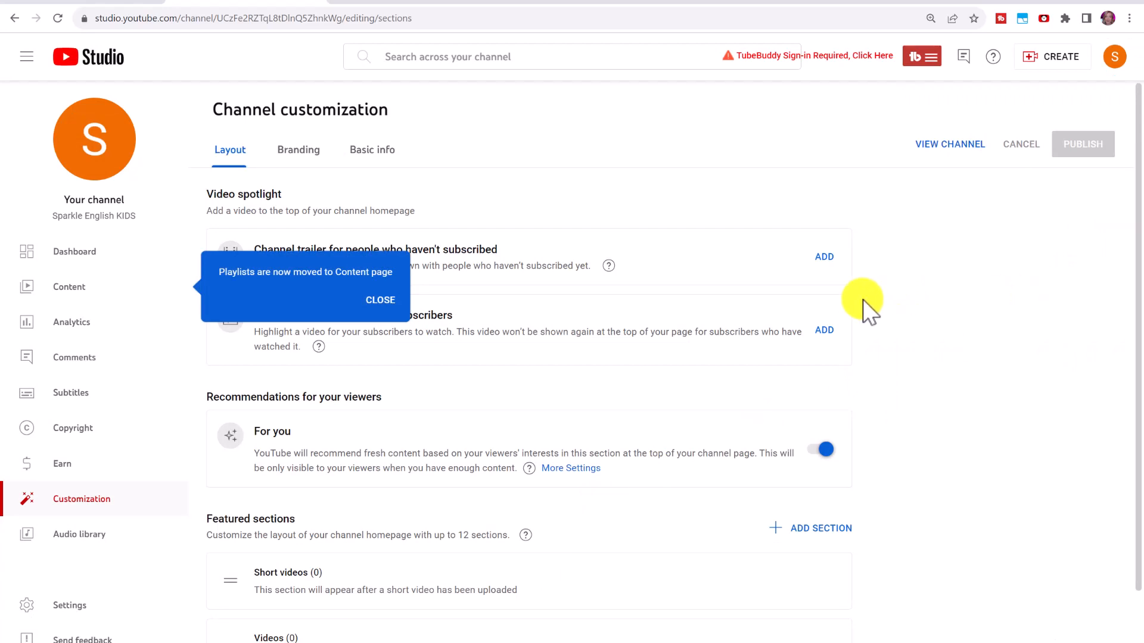
pyautogui.click(383, 302)
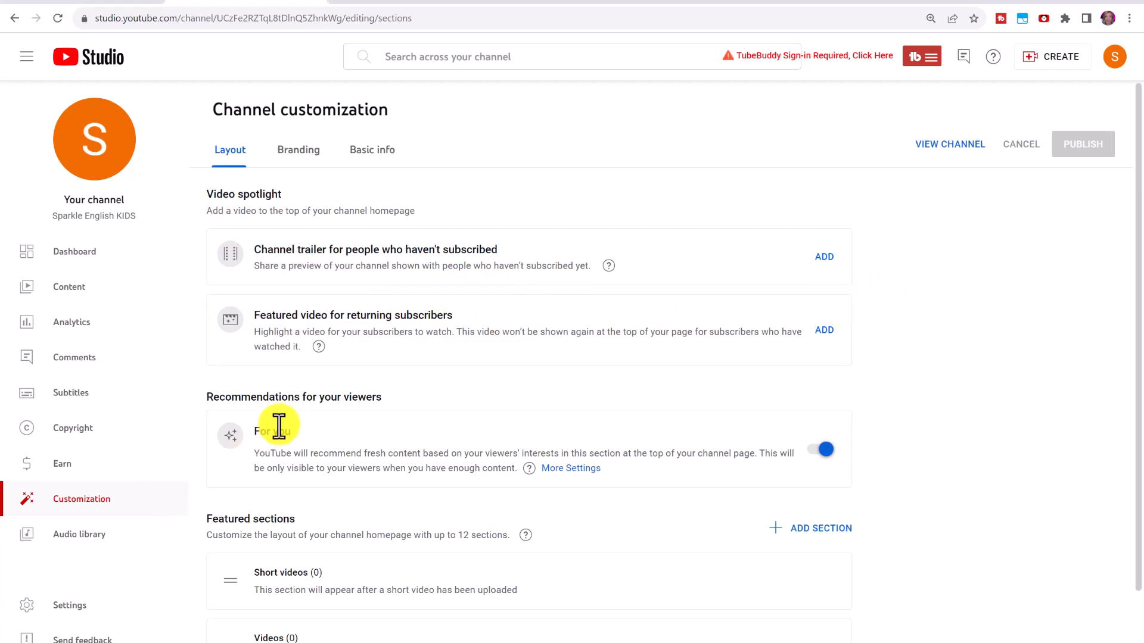
pyautogui.click(377, 156)
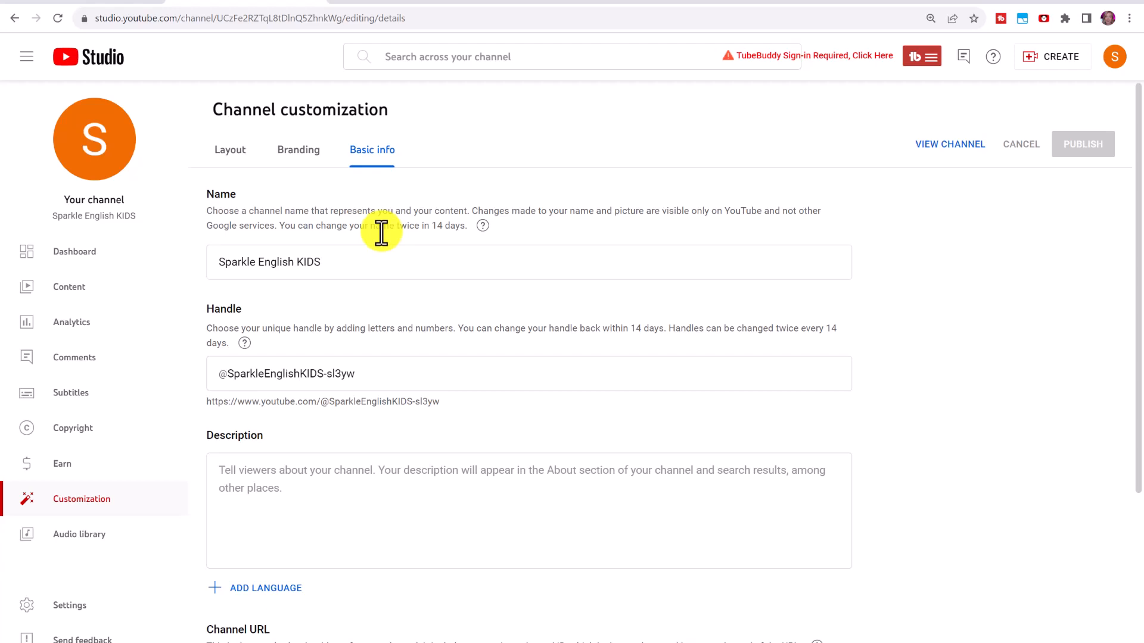
pyautogui.moveTo(244, 343)
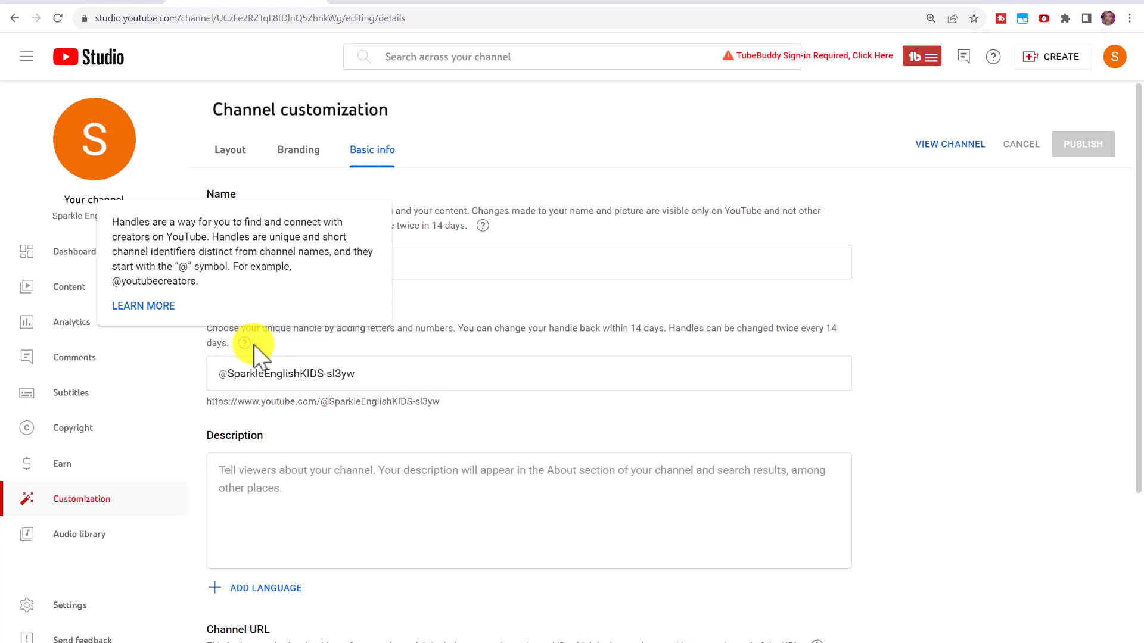
pyautogui.click(370, 376)
pyautogui.moveTo(370, 375)
pyautogui.mouseDown()
pyautogui.moveTo(323, 377)
pyautogui.moveTo(371, 375)
pyautogui.mouseUp()
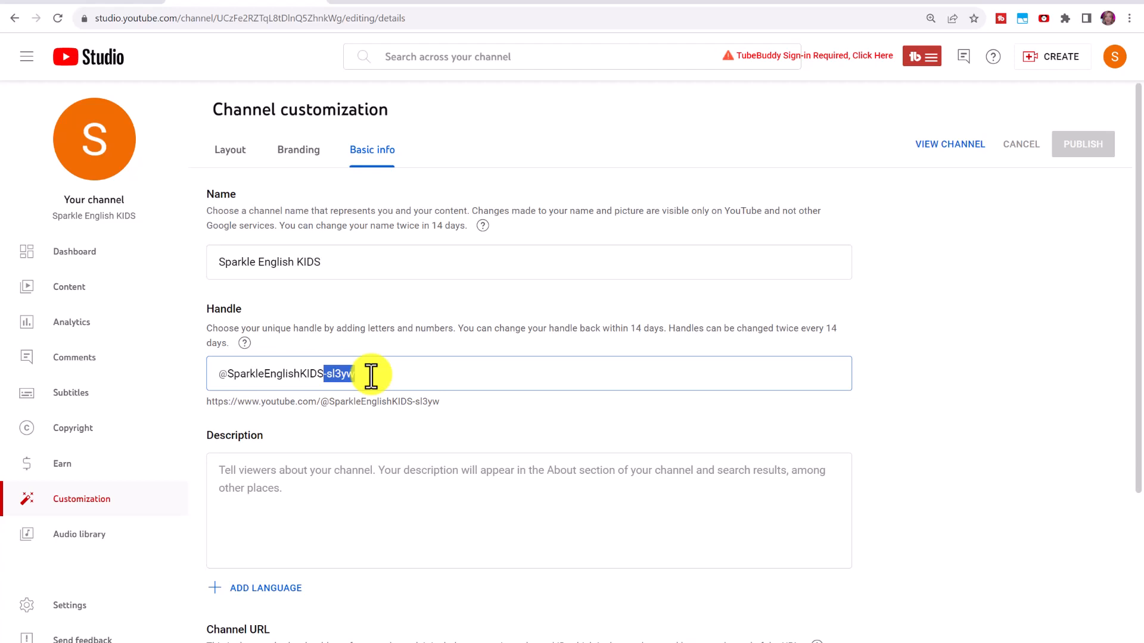
pyautogui.press('BackSpace')
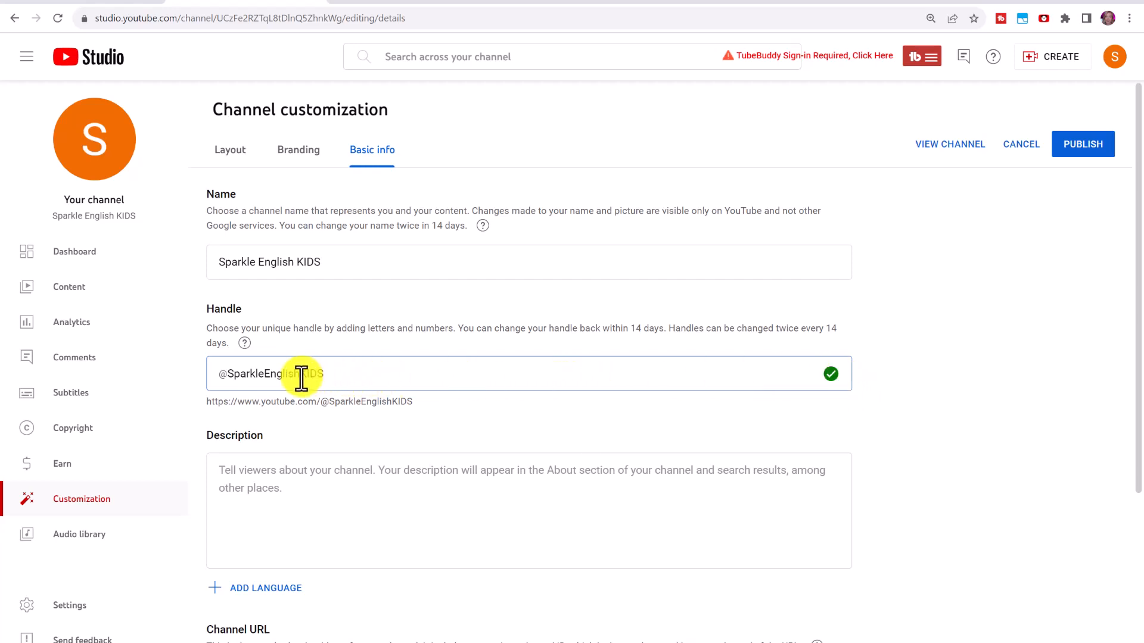
pyautogui.press('BackSpace')
pyautogui.press('BackSpace')
pyautogui.press('BackSpace')
pyautogui.press('BackSpace')
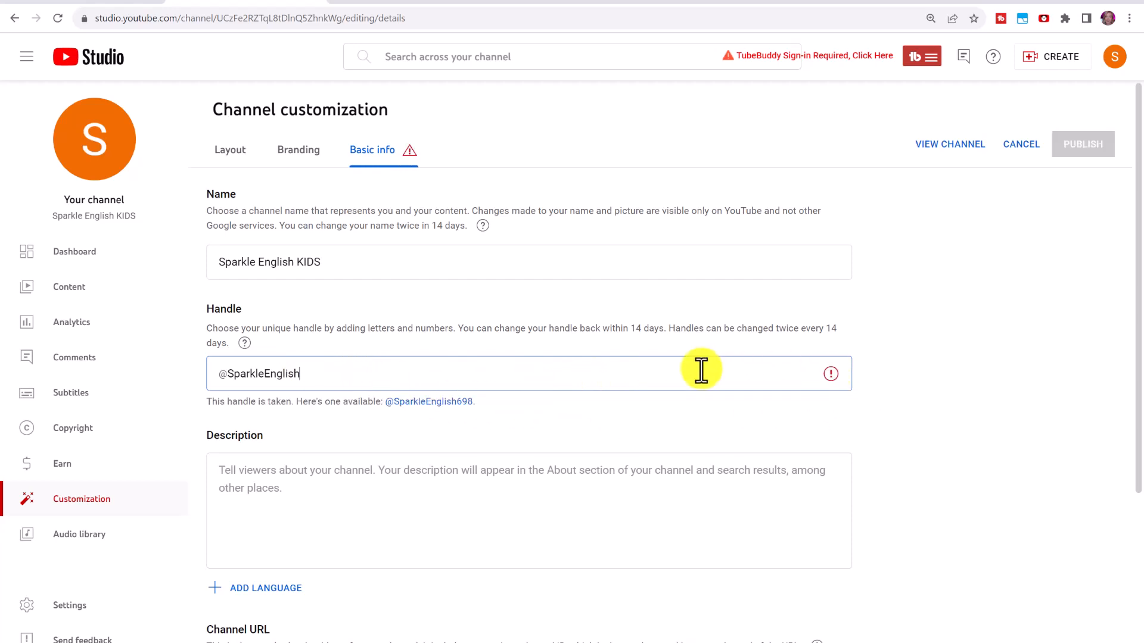
pyautogui.write('KIDS')
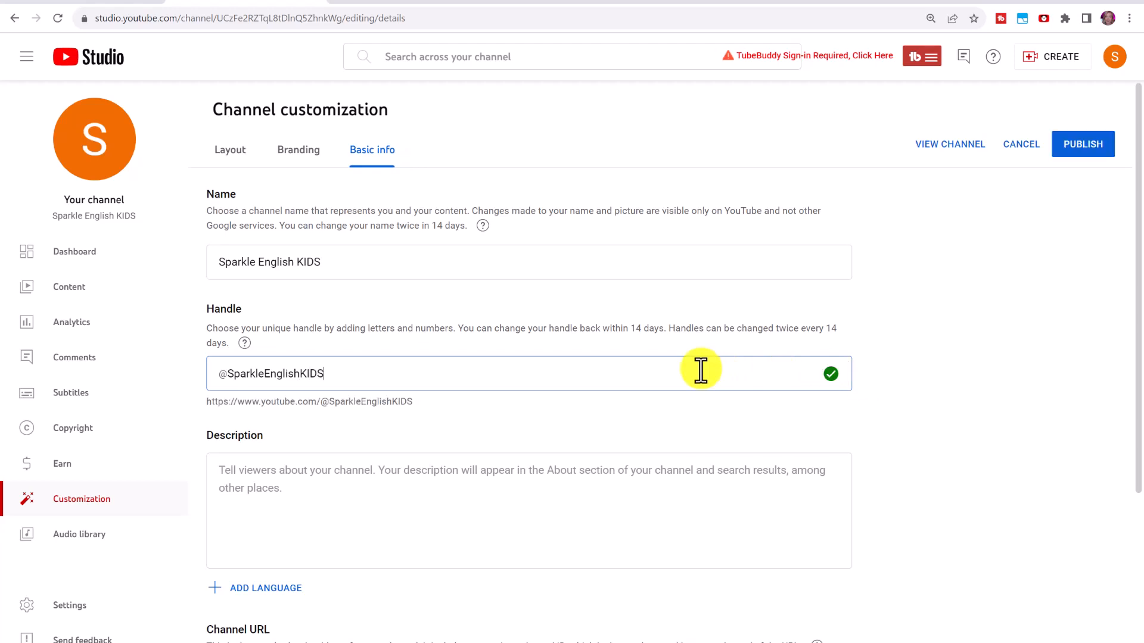
# Step: Switch to ChatGPT and read the long and under-1000-character drafts of the Sparkle English KIDS channel description
pyautogui.click(568, 490)
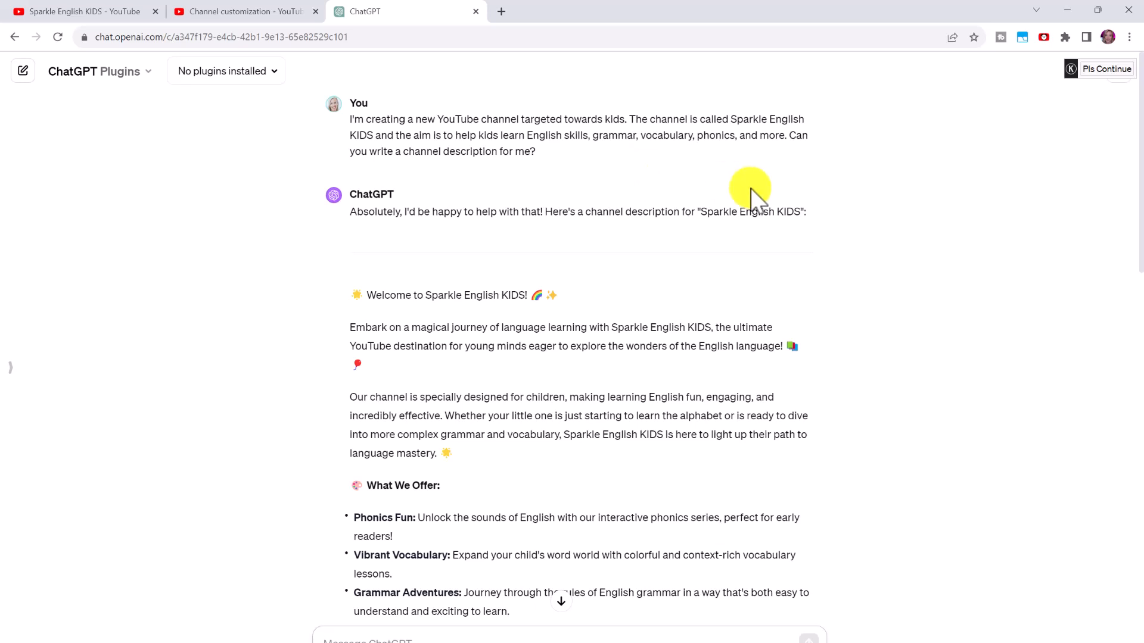
pyautogui.scroll(-3, 909, 277)
pyautogui.scroll(-4, 909, 277)
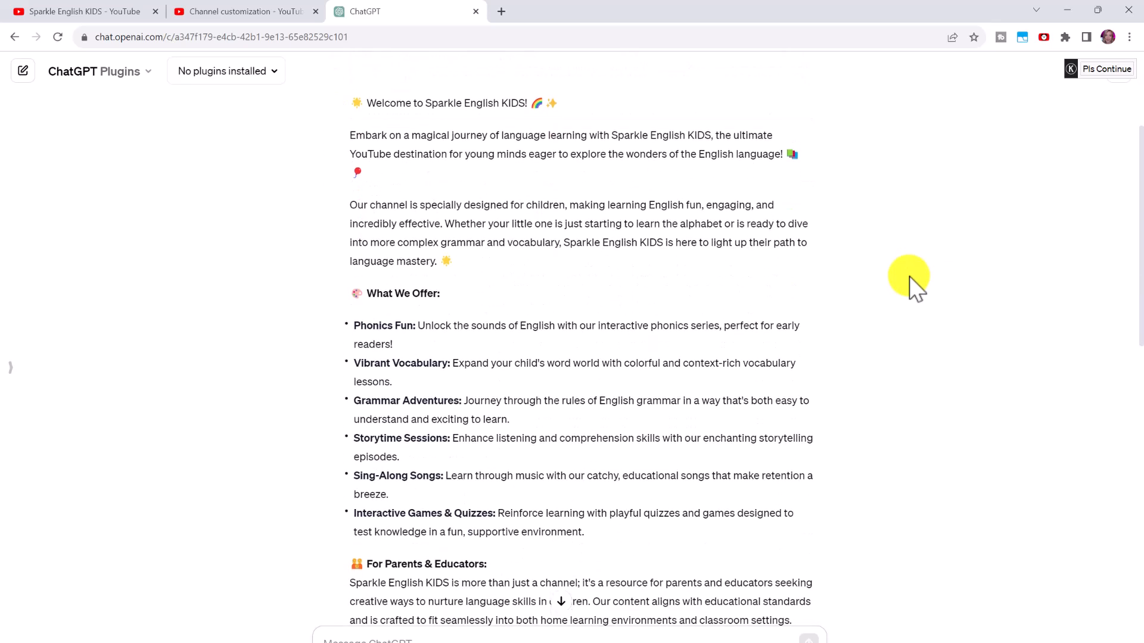
pyautogui.scroll(-1, 909, 277)
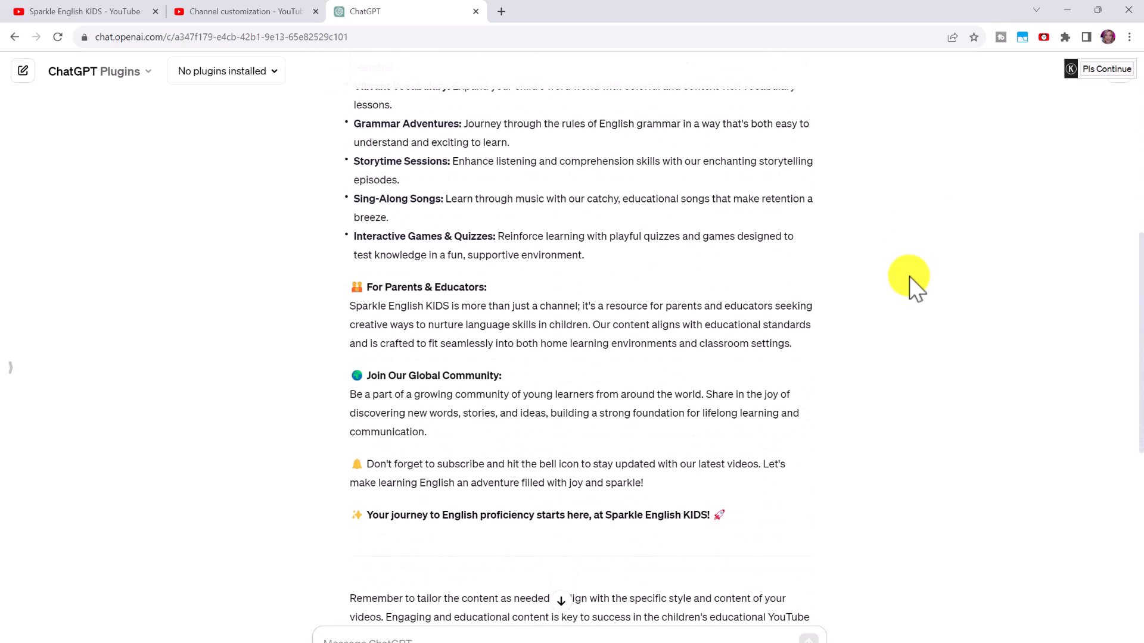
pyautogui.scroll(-2, 909, 276)
pyautogui.scroll(-1, 909, 277)
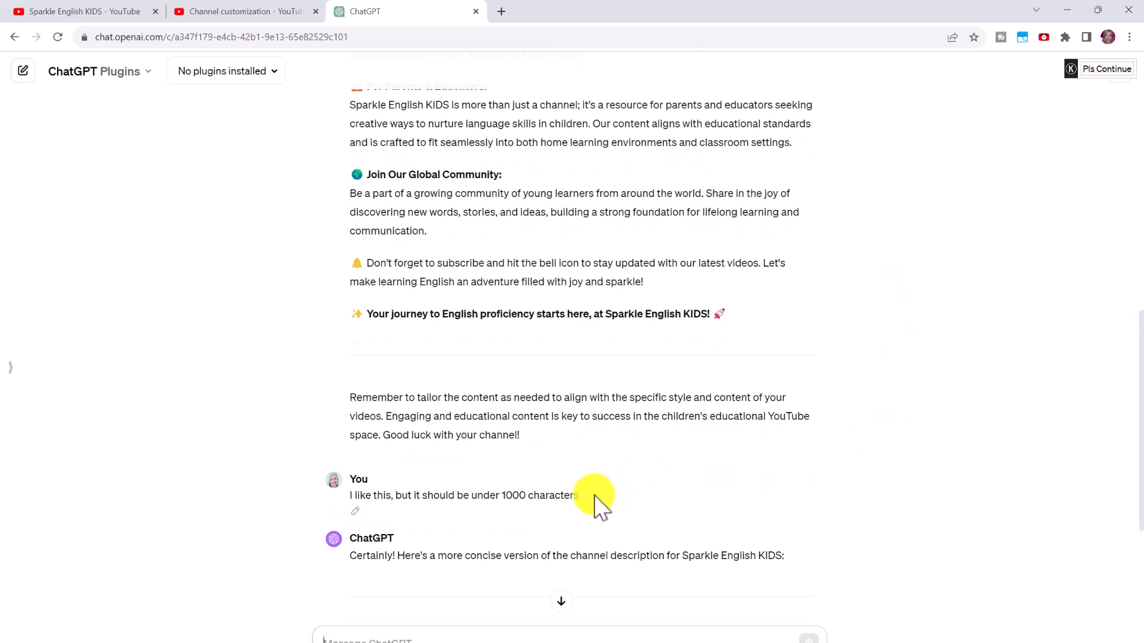
pyautogui.scroll(-4, 991, 472)
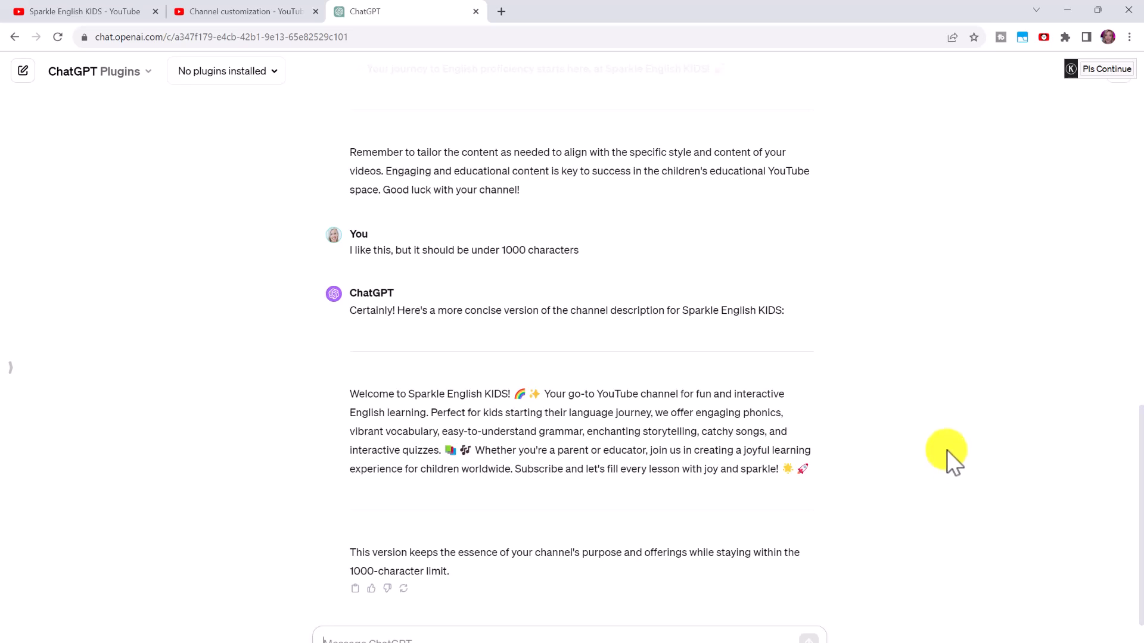
# Step: Switch back to YouTube Studio and review the full channel description and its character count
pyautogui.click(289, 12)
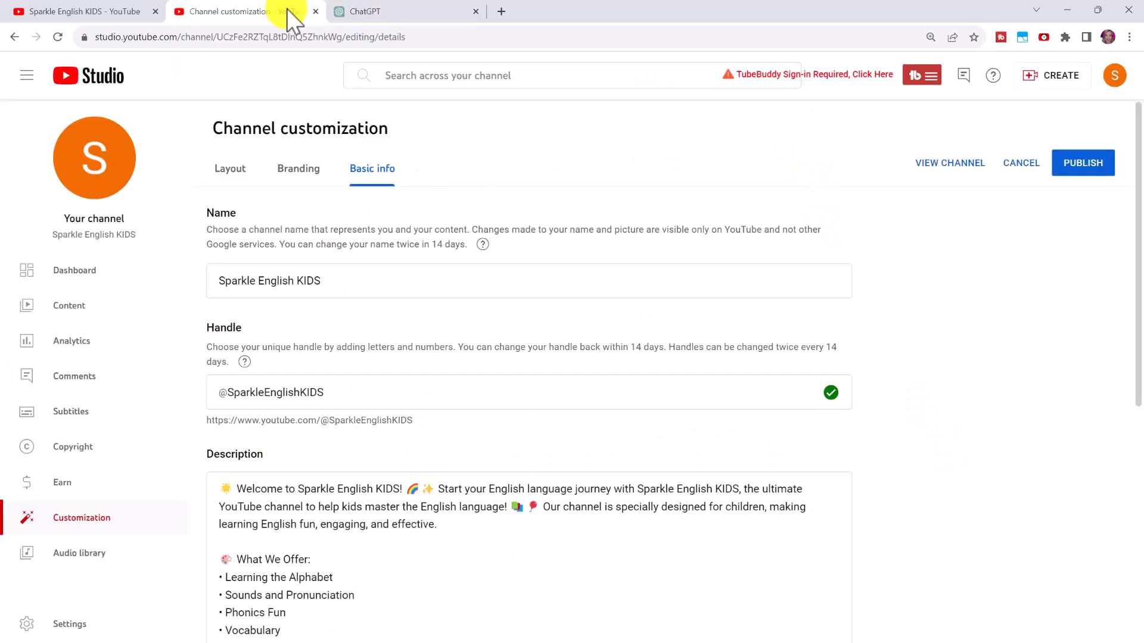
pyautogui.scroll(-2, 572, 530)
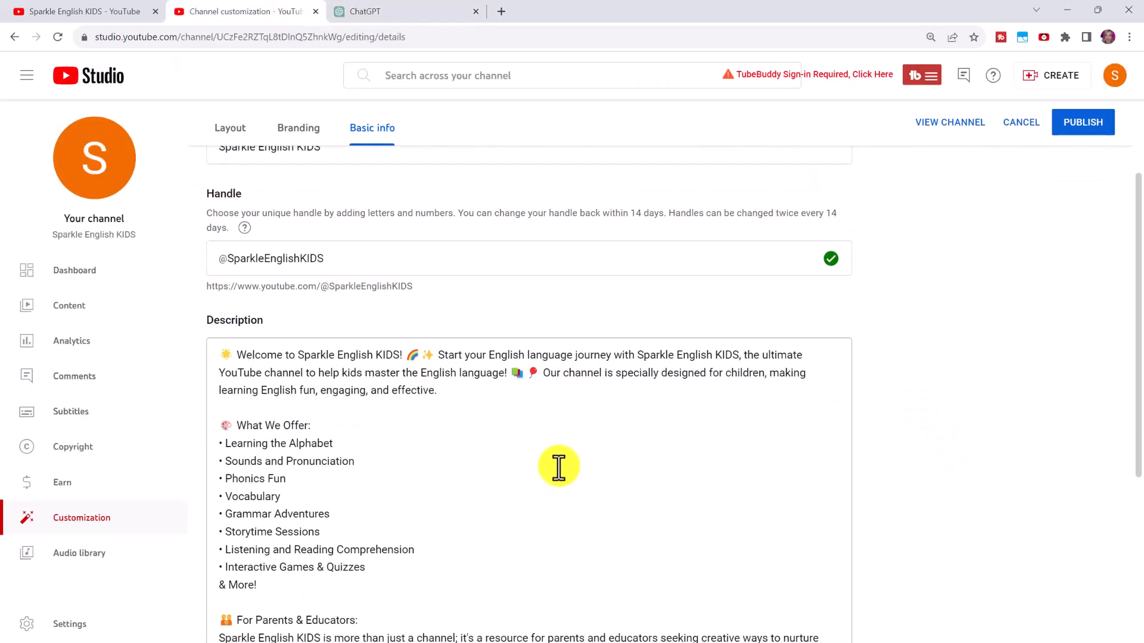
pyautogui.scroll(-3, 492, 530)
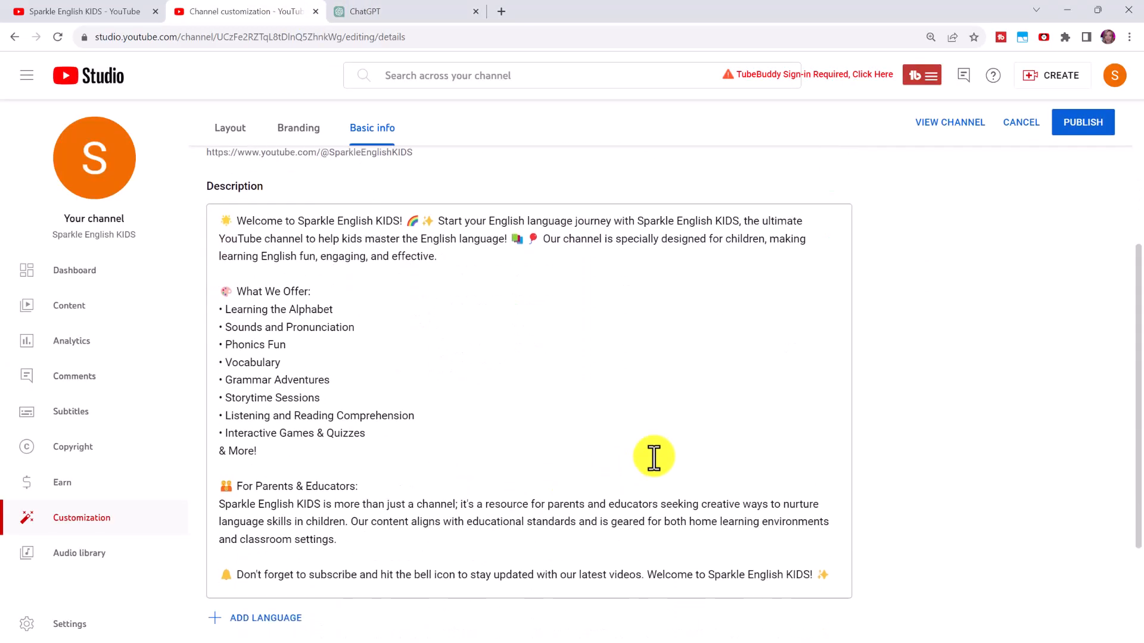
pyautogui.click(838, 507)
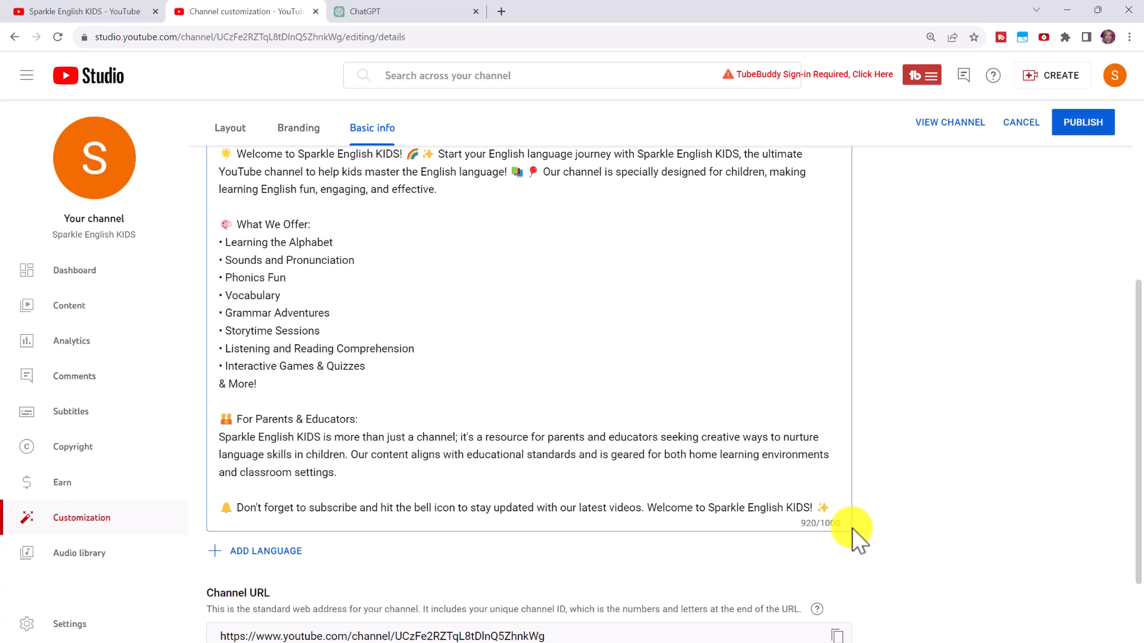
pyautogui.scroll(-3, 881, 502)
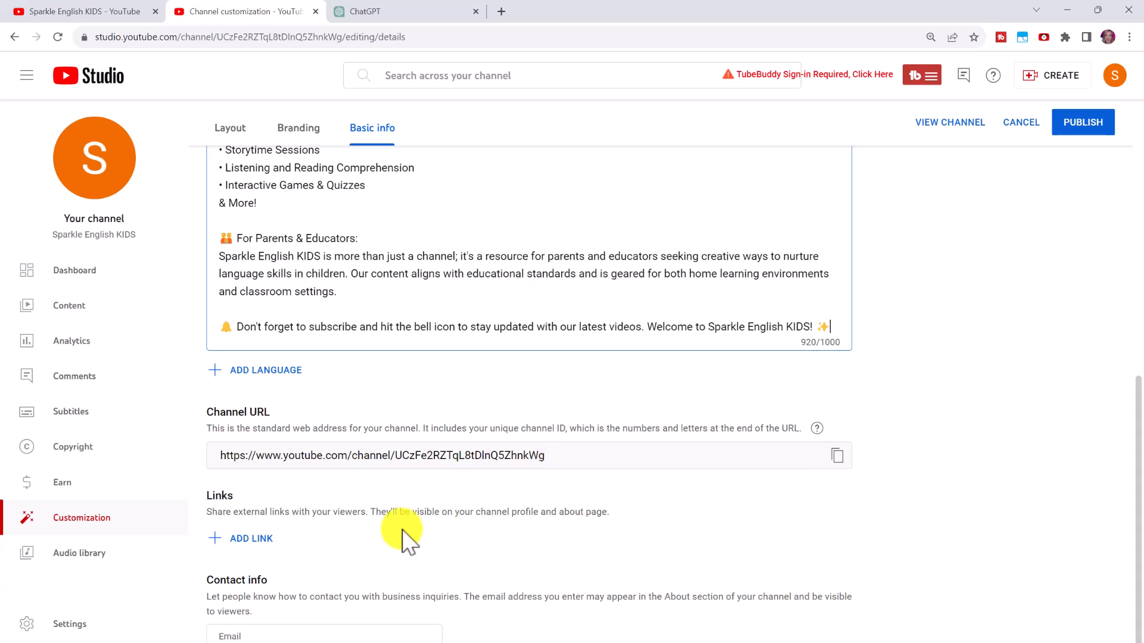
pyautogui.click(260, 544)
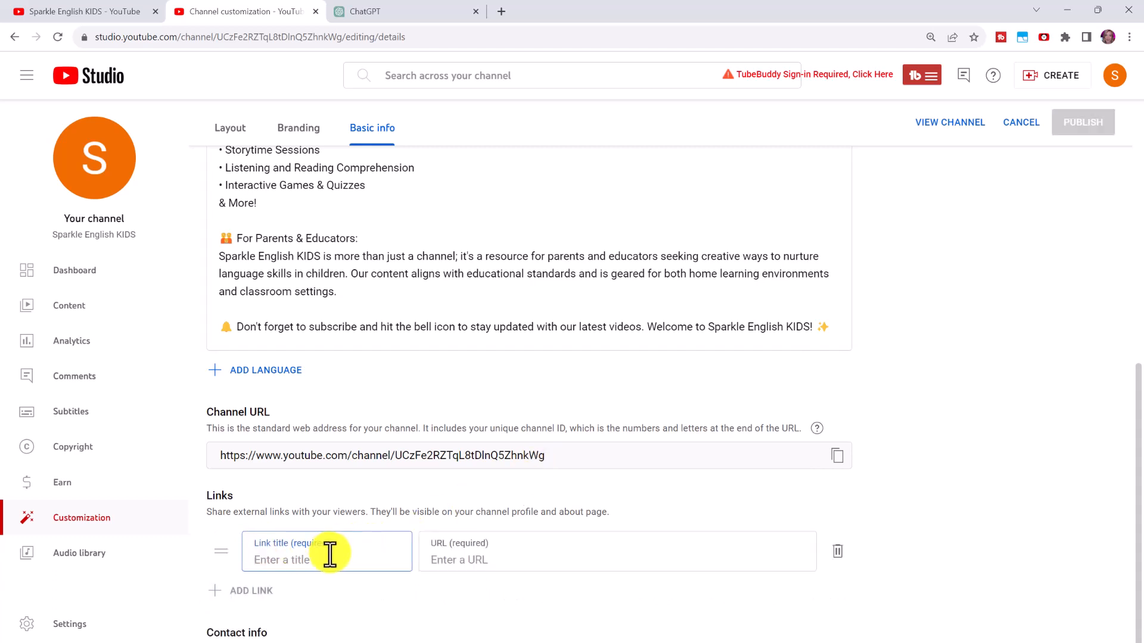
pyautogui.scroll(-1, 522, 596)
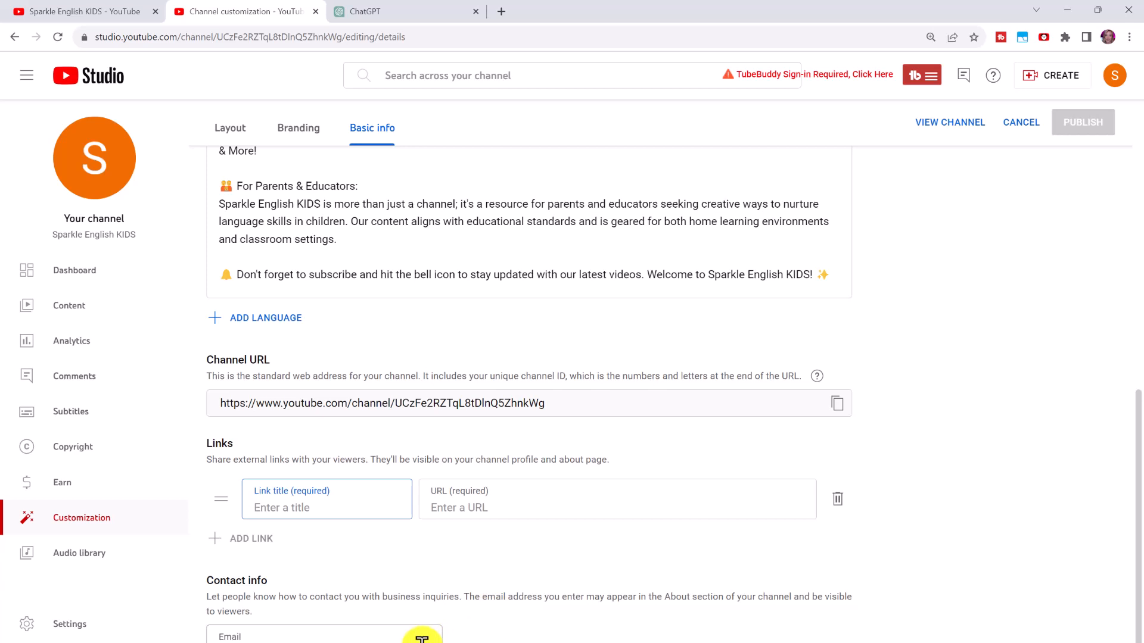
pyautogui.click(709, 625)
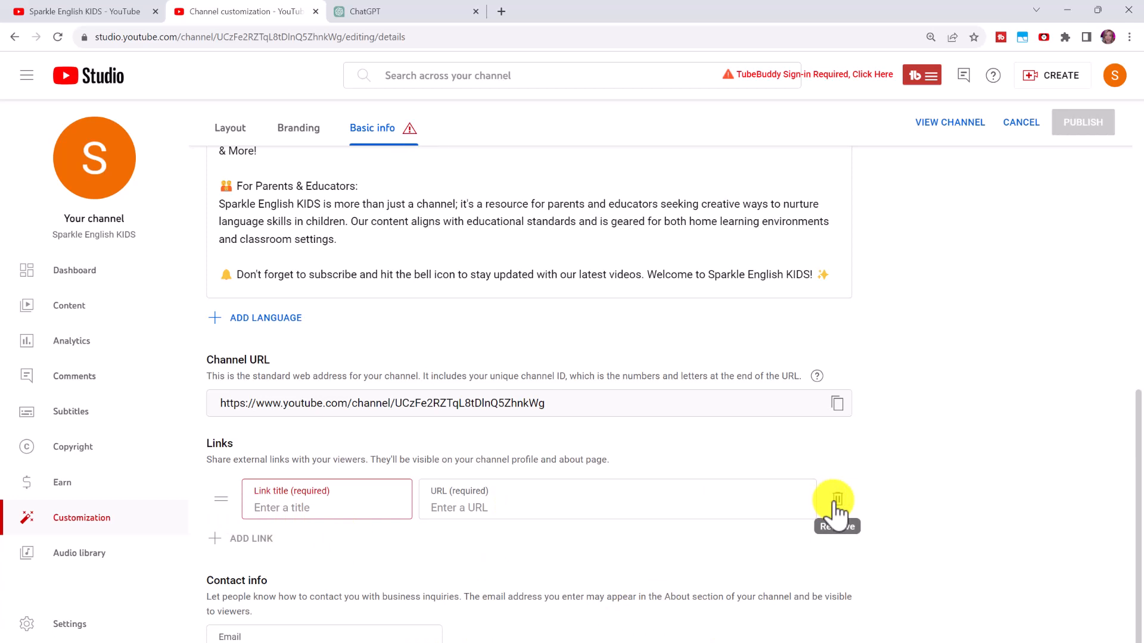
pyautogui.click(837, 500)
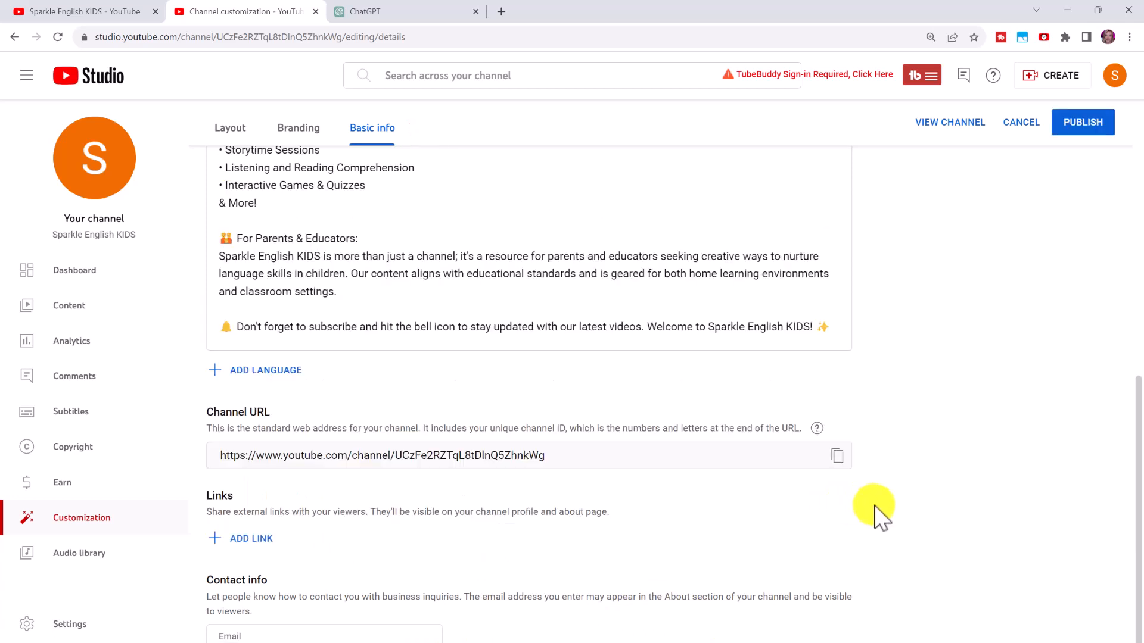
# Step: Publish the channel's basic info changes and reopen channel customization from the Sparkle English KIDS channel page
pyautogui.click(1095, 126)
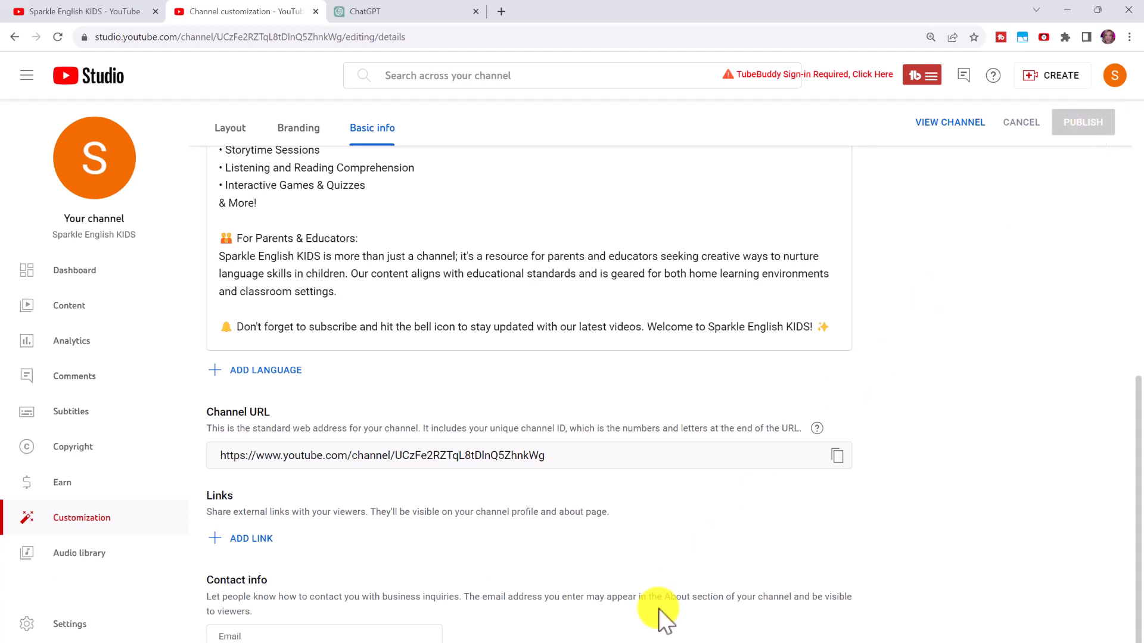
pyautogui.click(618, 642)
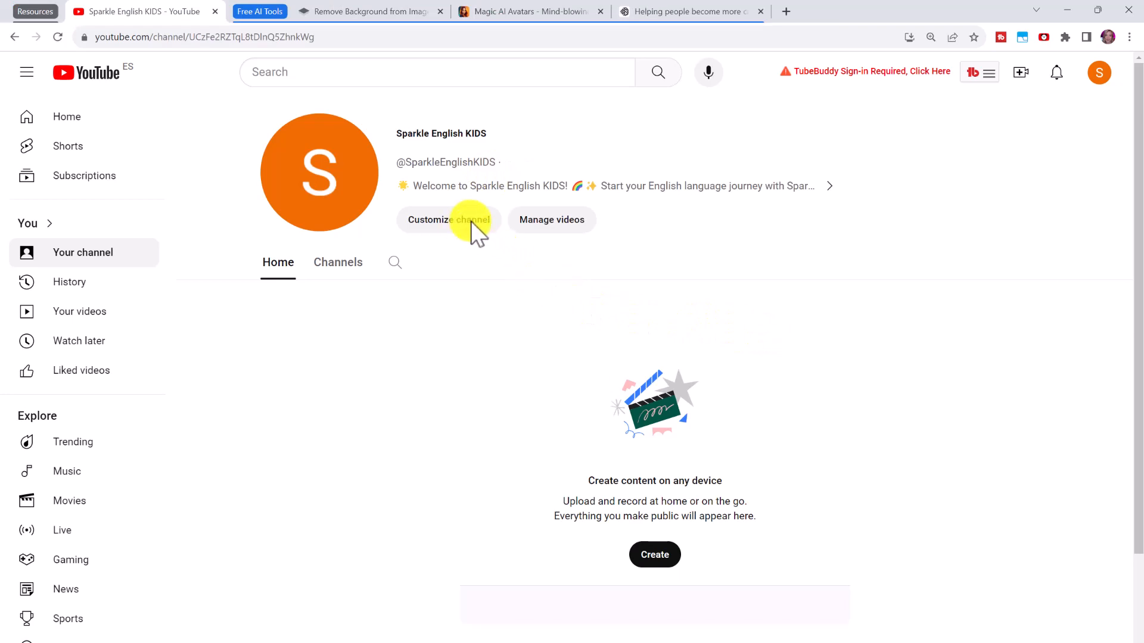
pyautogui.click(473, 222)
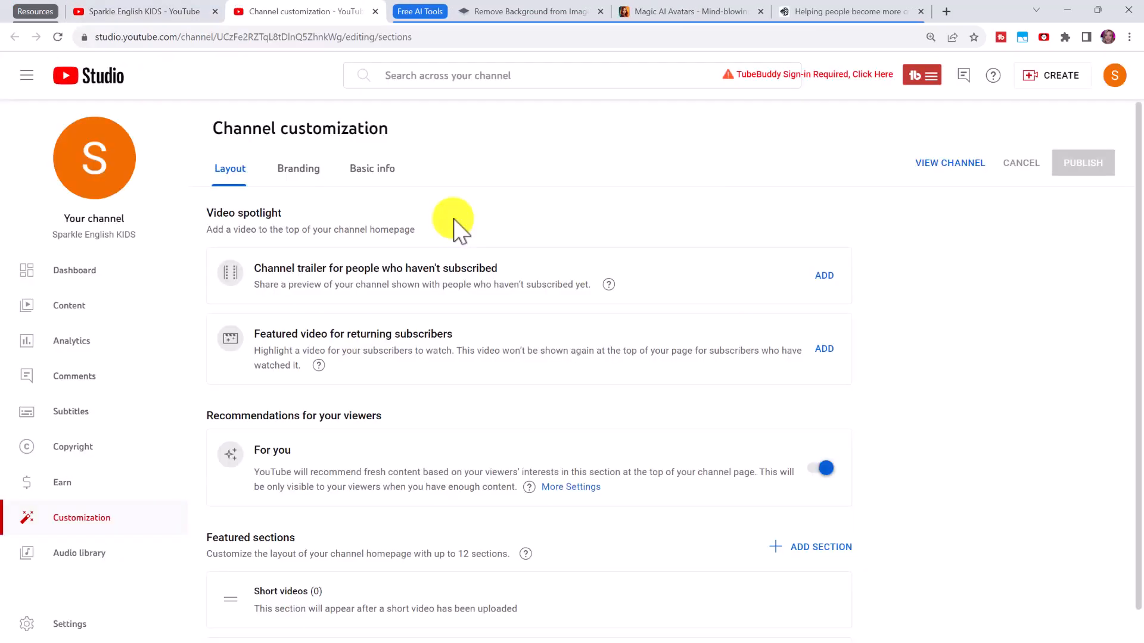
# Step: Open the channel's branding settings, then switch to remove.bg and remove the background from the uploaded portrait photo, comparing it with the original
pyautogui.click(307, 178)
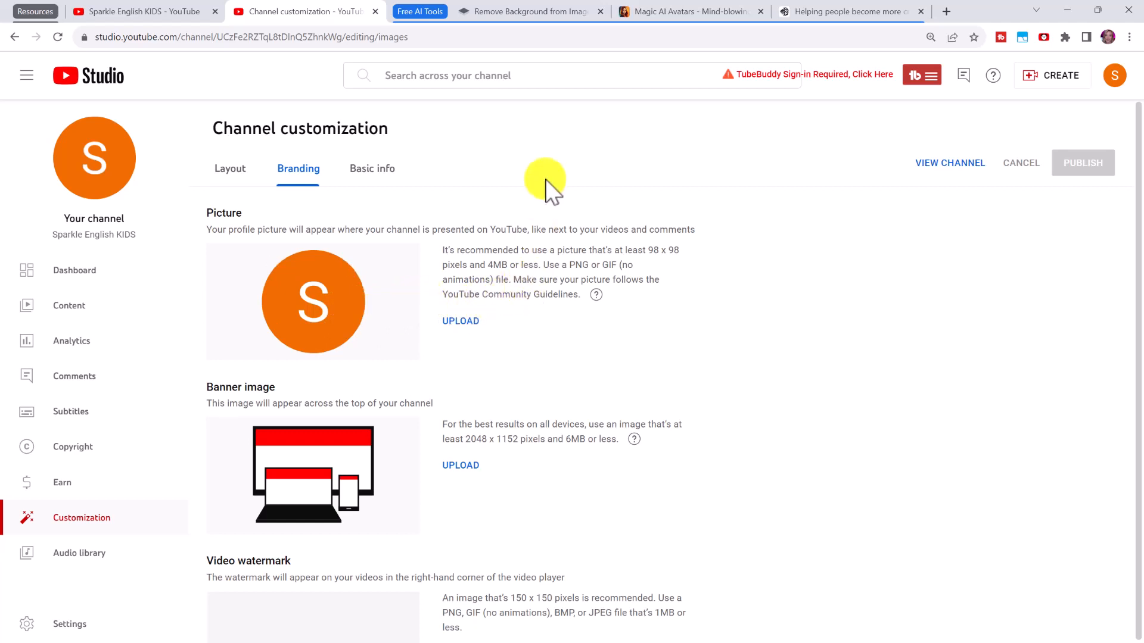
pyautogui.click(546, 13)
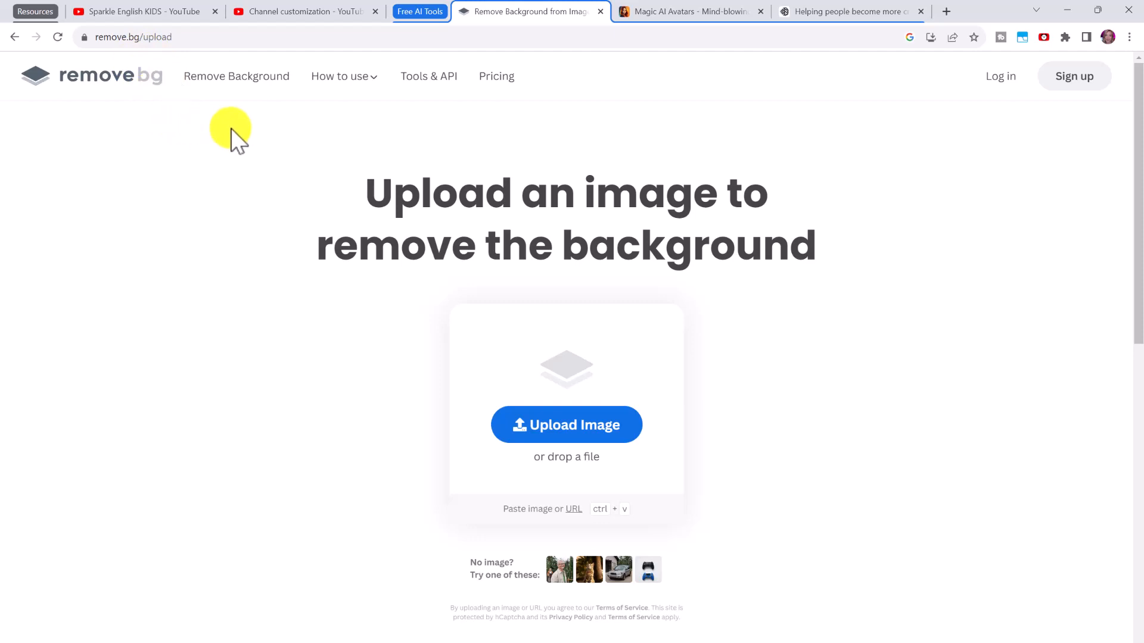
pyautogui.click(566, 425)
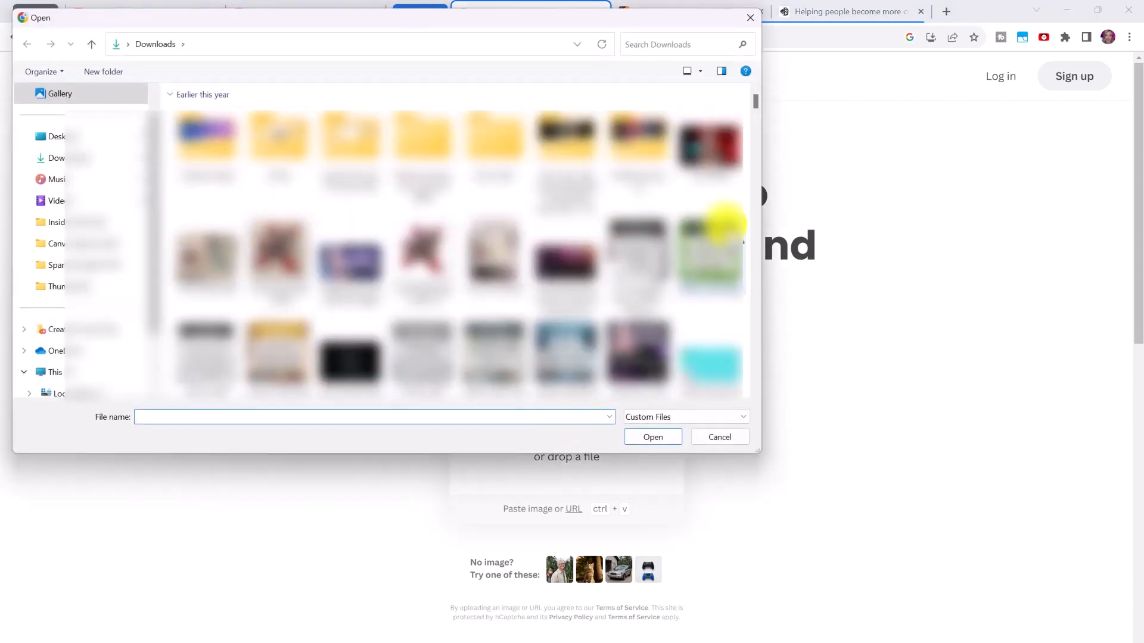
pyautogui.doubleClick(349, 255)
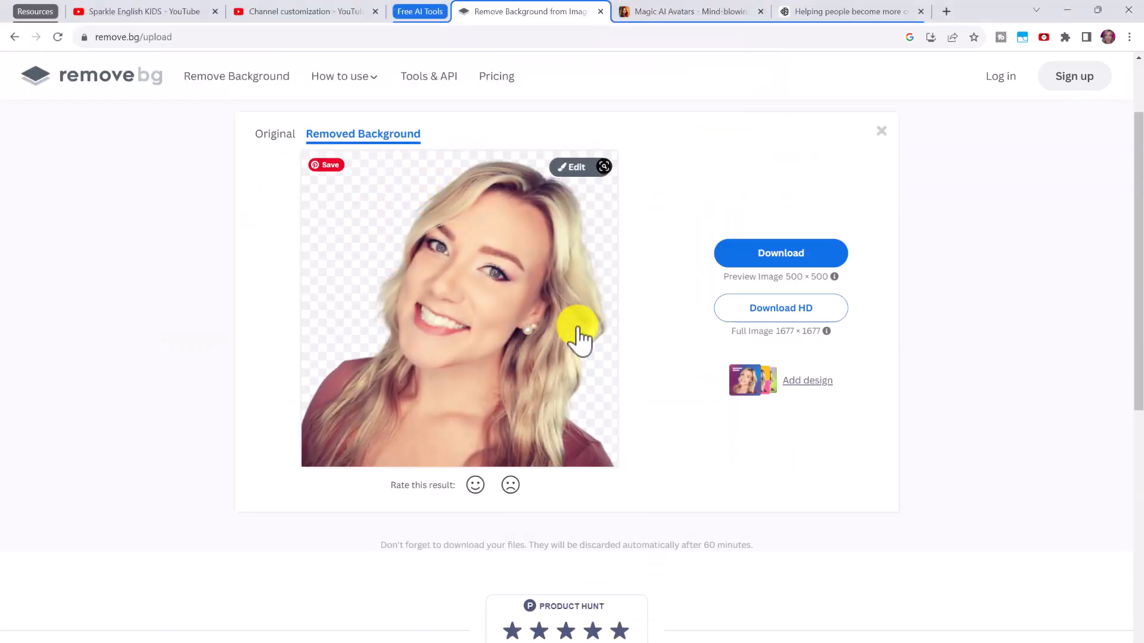
pyautogui.click(276, 135)
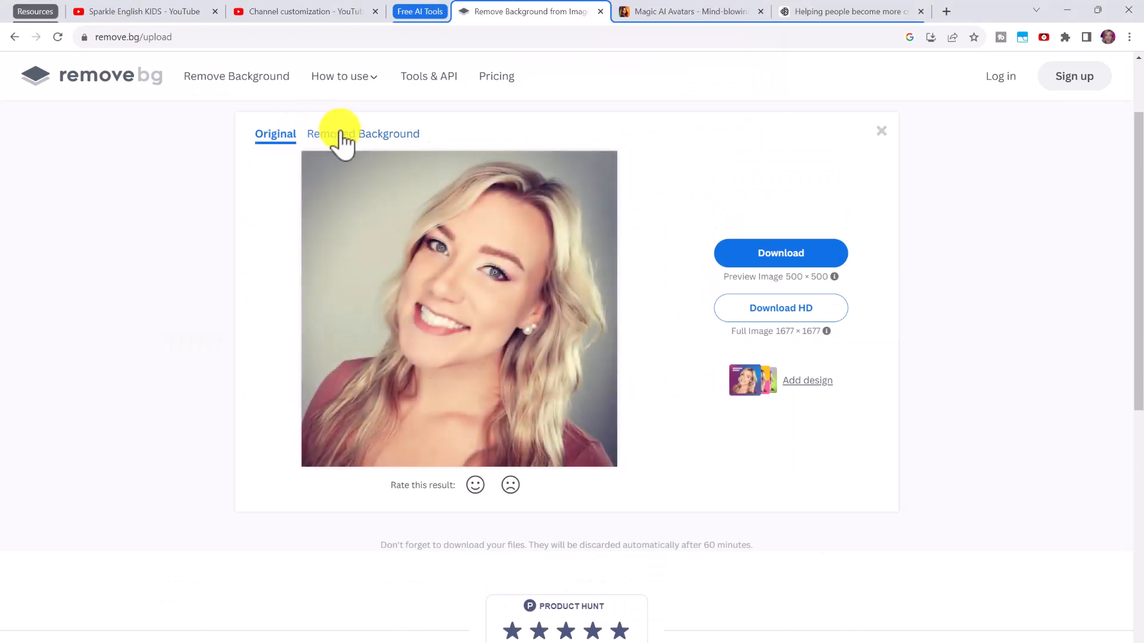
pyautogui.click(341, 141)
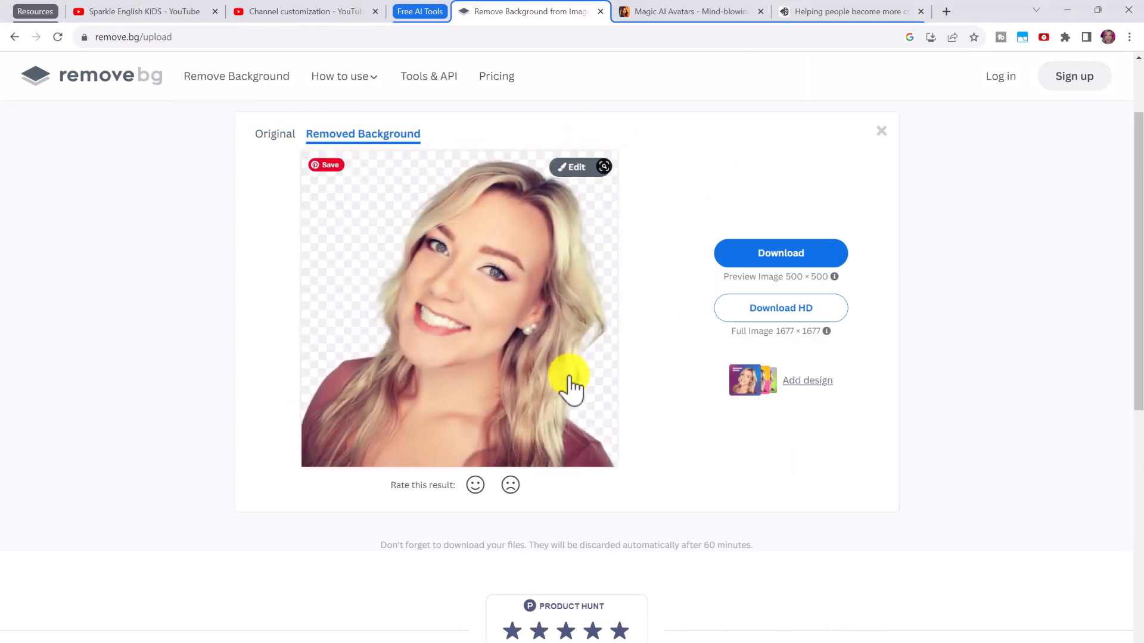
# Step: Open the cut-out portrait for editing and give it a custom #45ace0 background color
pyautogui.click(574, 168)
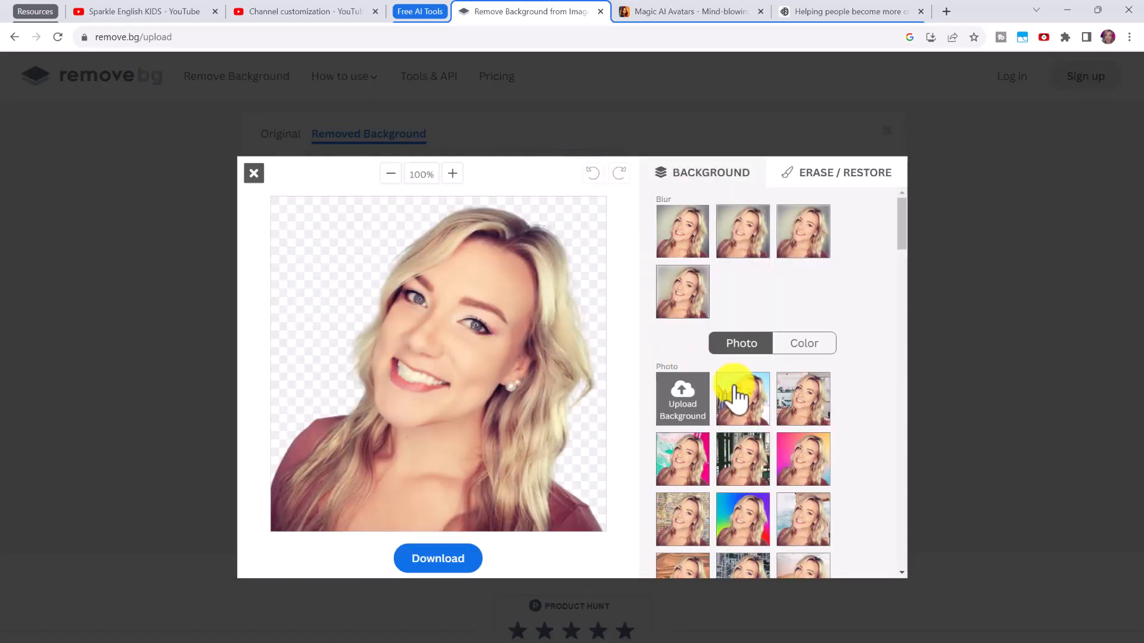
pyautogui.click(805, 343)
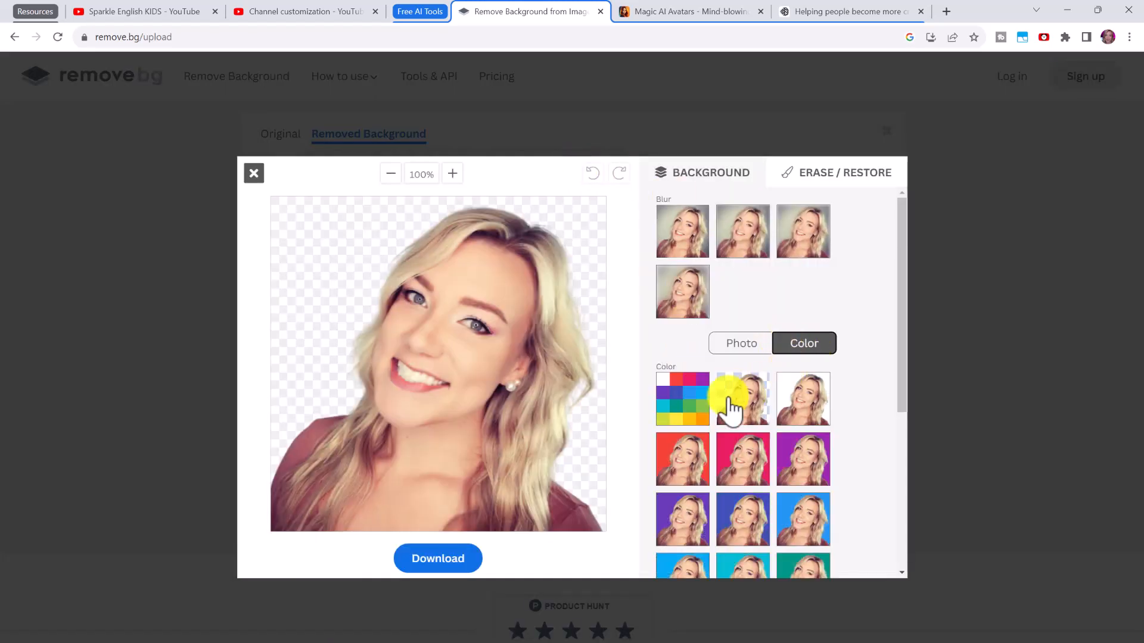
pyautogui.click(689, 399)
pyautogui.moveTo(585, 283)
pyautogui.mouseDown()
pyautogui.moveTo(616, 271)
pyautogui.moveTo(613, 314)
pyautogui.moveTo(603, 250)
pyautogui.mouseUp()
pyautogui.click(595, 358)
pyautogui.click(613, 290)
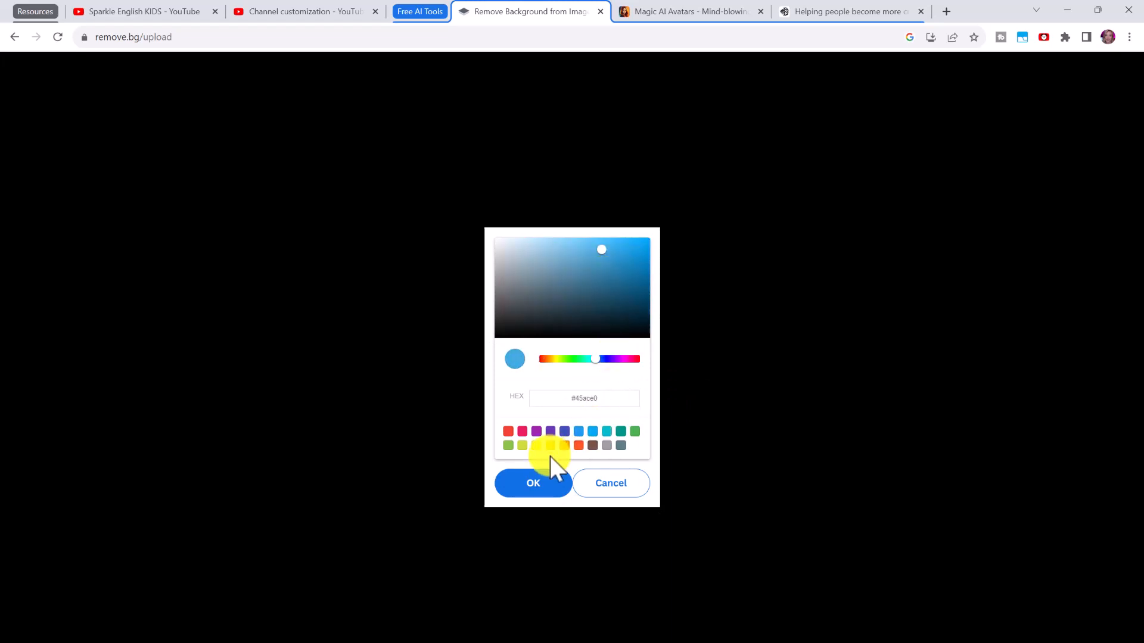
pyautogui.click(537, 492)
# Step: Try several preset solid background colors behind the portrait, including blue, teal, cyan and light green
pyautogui.click(743, 451)
pyautogui.click(802, 452)
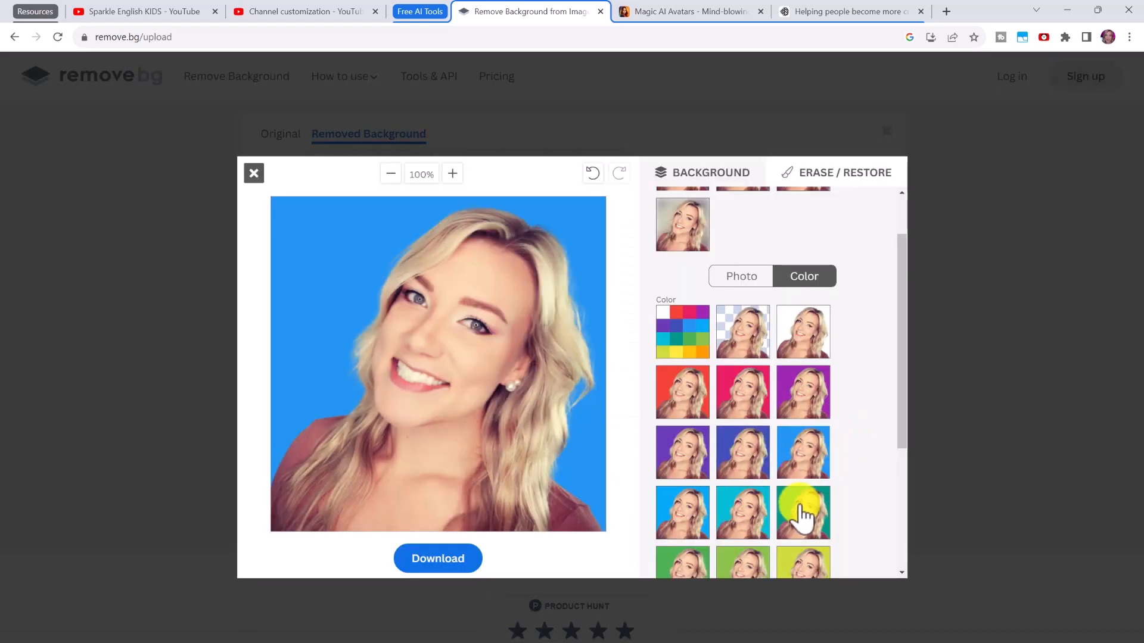
pyautogui.click(803, 512)
pyautogui.click(743, 512)
pyautogui.click(683, 513)
pyautogui.click(697, 569)
pyautogui.click(742, 561)
pyautogui.scroll(-3, 741, 447)
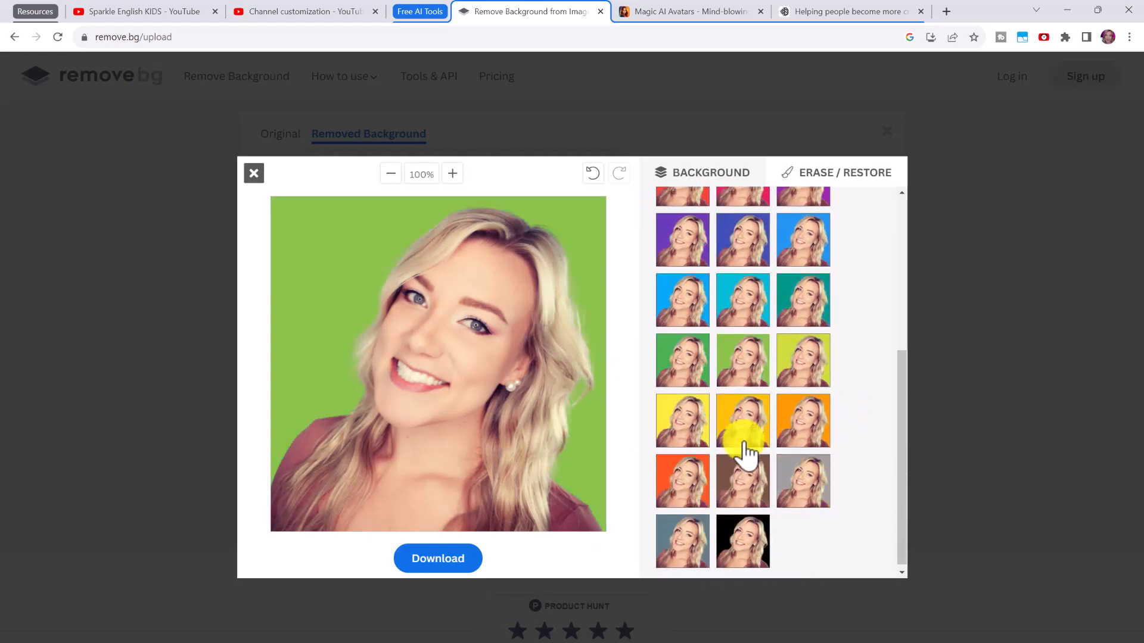
# Step: Replace the portrait's solid background with a purple-and-pink sky photo and download the edited image
pyautogui.scroll(5, 742, 444)
pyautogui.click(742, 344)
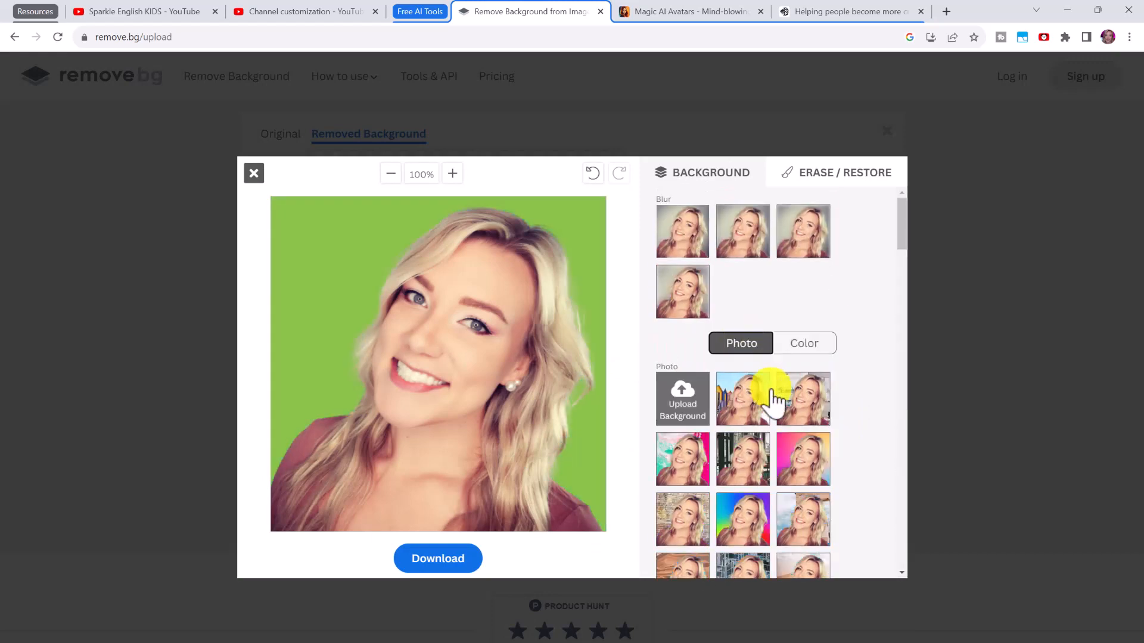
pyautogui.scroll(-1, 792, 403)
pyautogui.click(791, 408)
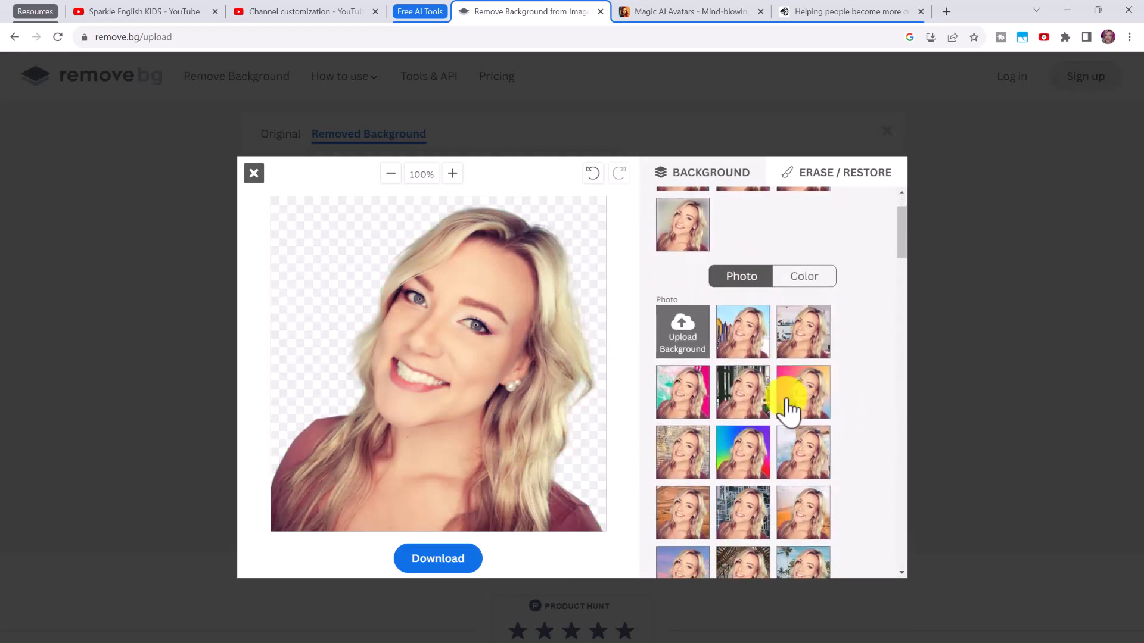
pyautogui.click(755, 411)
pyautogui.scroll(-2, 679, 453)
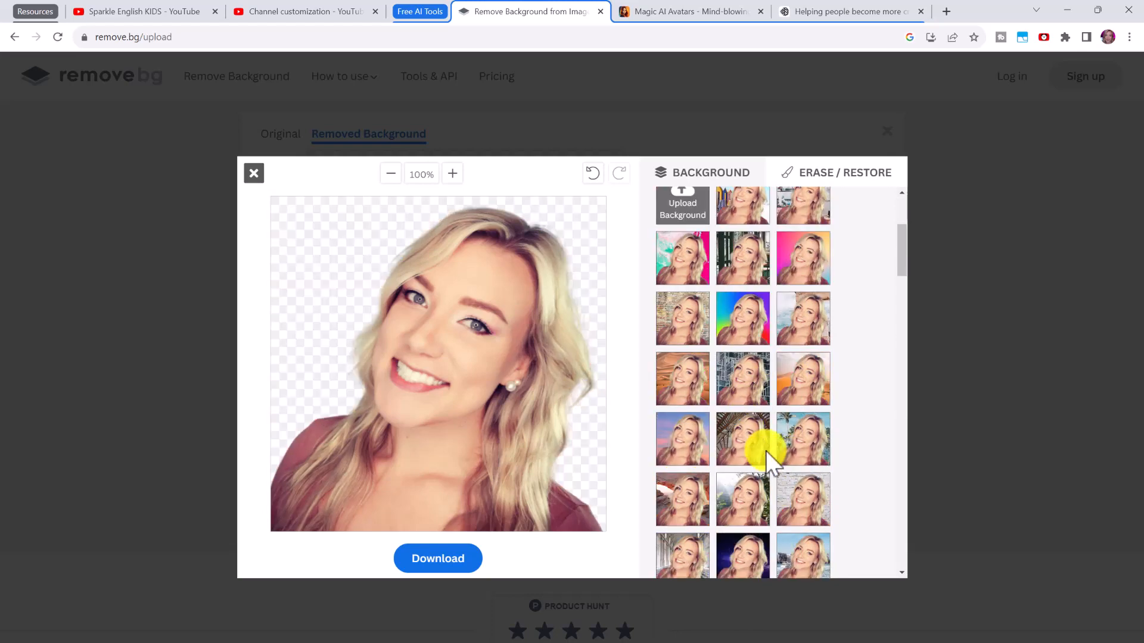
pyautogui.click(472, 560)
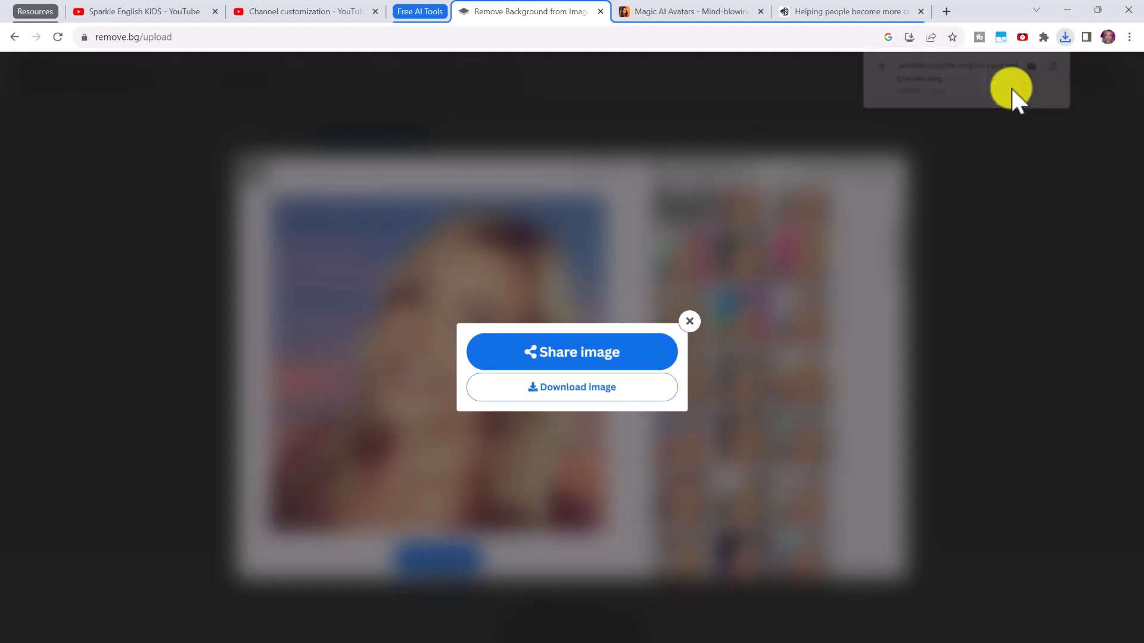
pyautogui.click(1011, 87)
pyautogui.click(1070, 8)
# Step: Switch to the Magic AI Avatars page and read how its free profile picture generator works
pyautogui.click(666, 13)
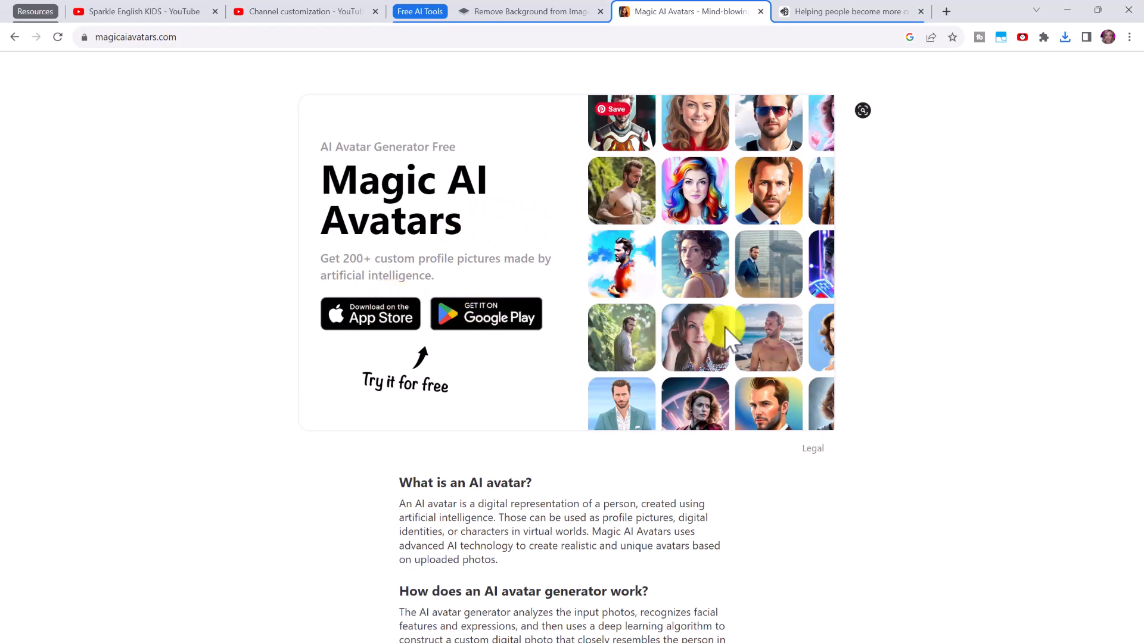
pyautogui.scroll(-10, 697, 292)
pyautogui.scroll(6, 697, 292)
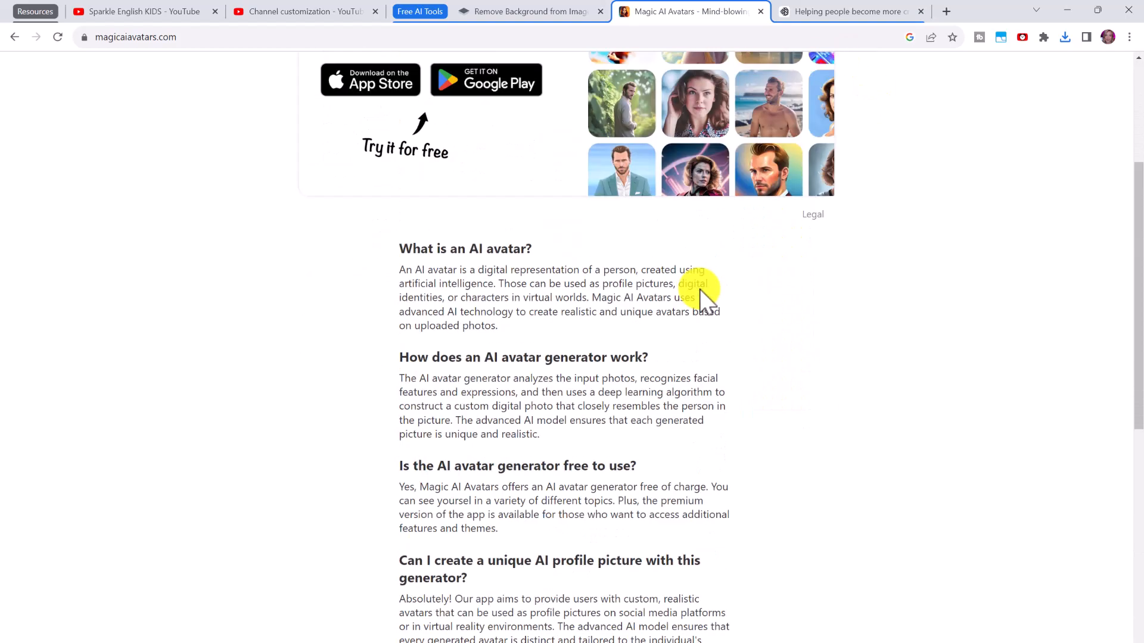
pyautogui.scroll(4, 702, 292)
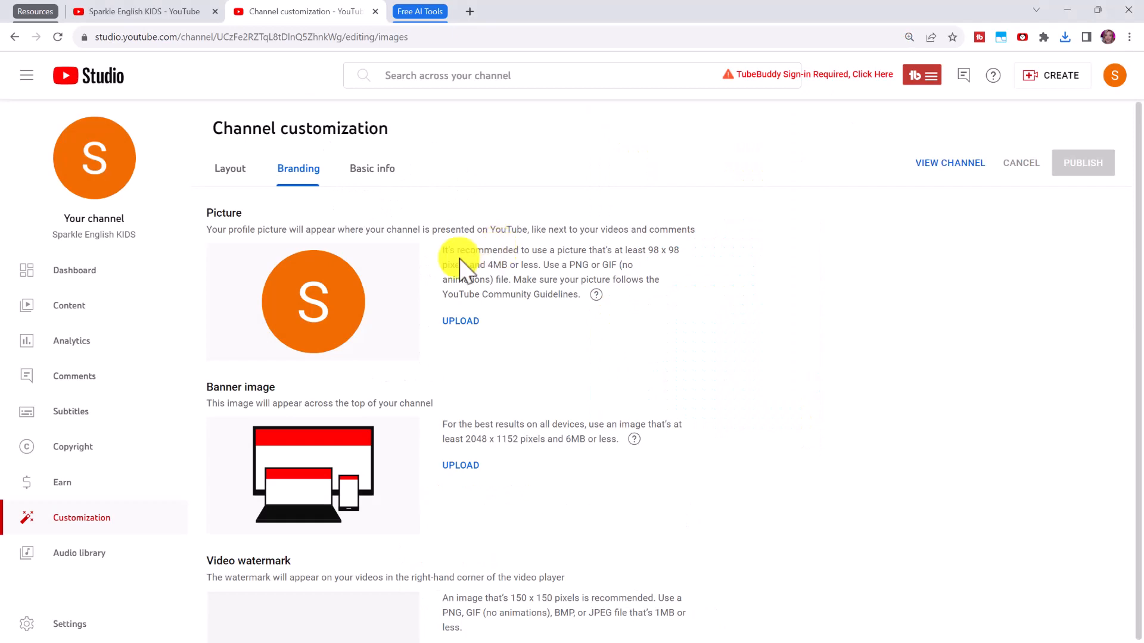
# Step: In YouTube Studio, upload the purple AI avatar as the channel's profile picture, keep the full square crop and publish the change
pyautogui.click(461, 321)
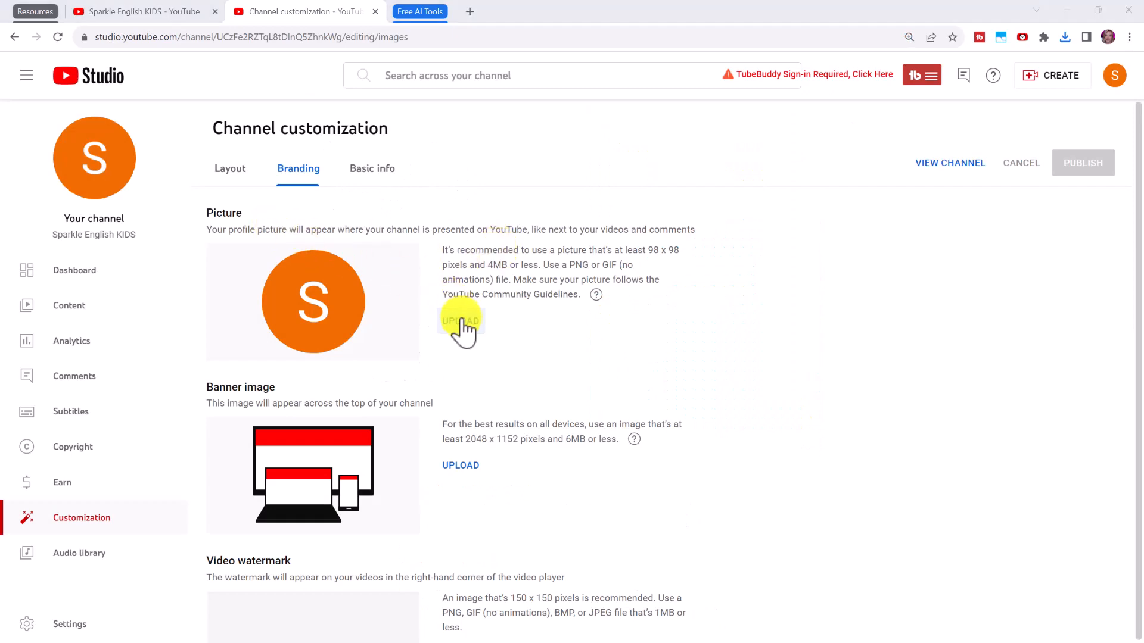
pyautogui.doubleClick(460, 312)
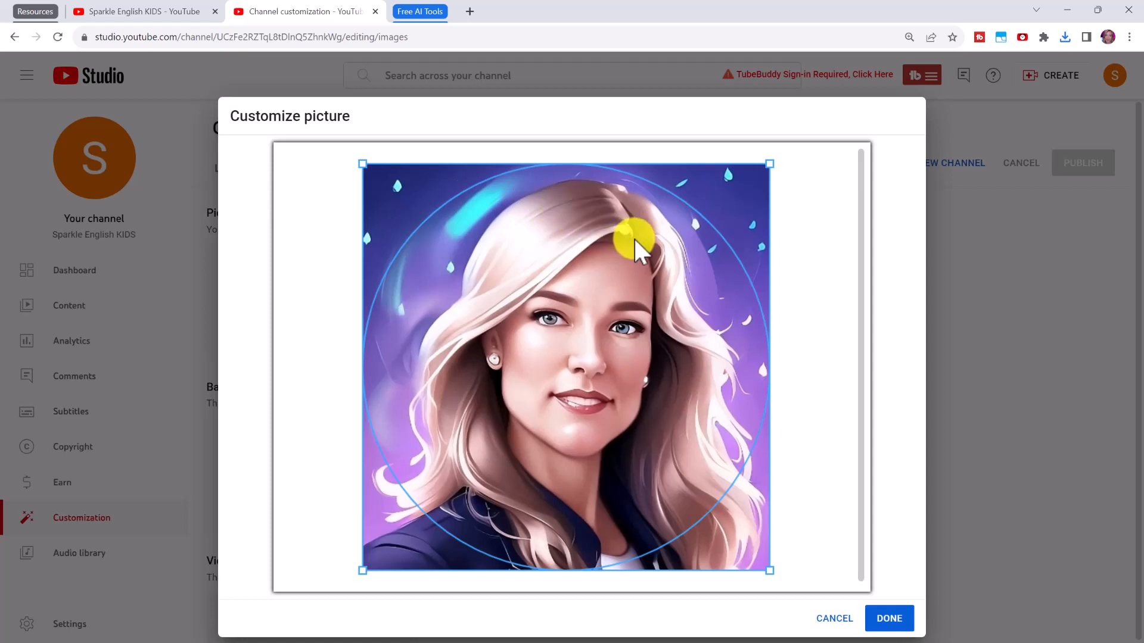
pyautogui.moveTo(365, 166); pyautogui.dragTo(302, 163)
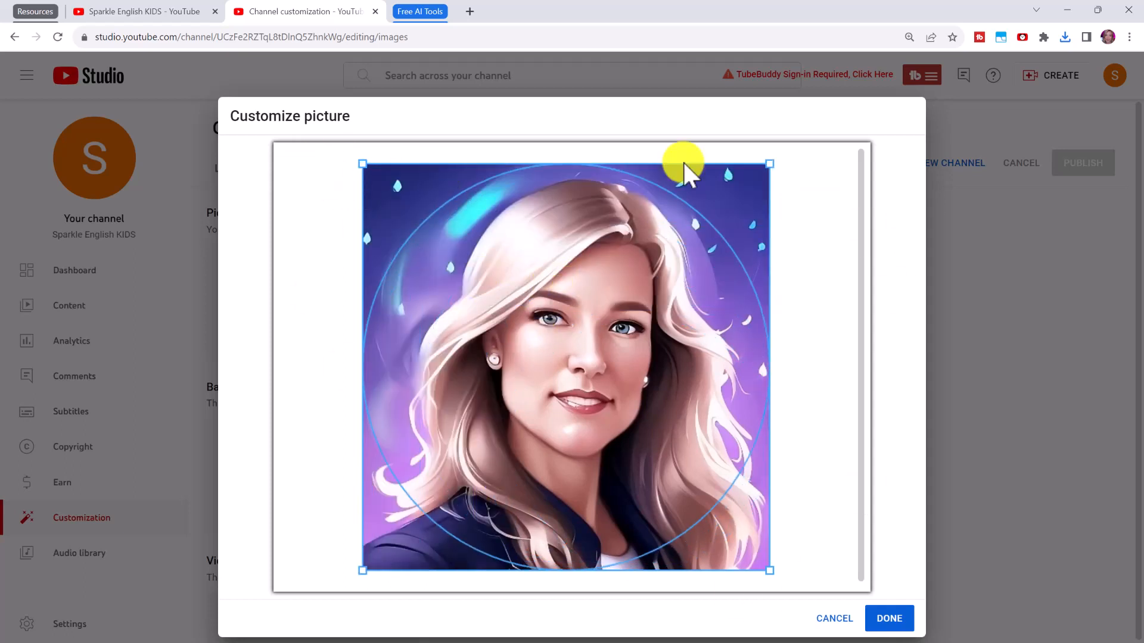
pyautogui.click(899, 617)
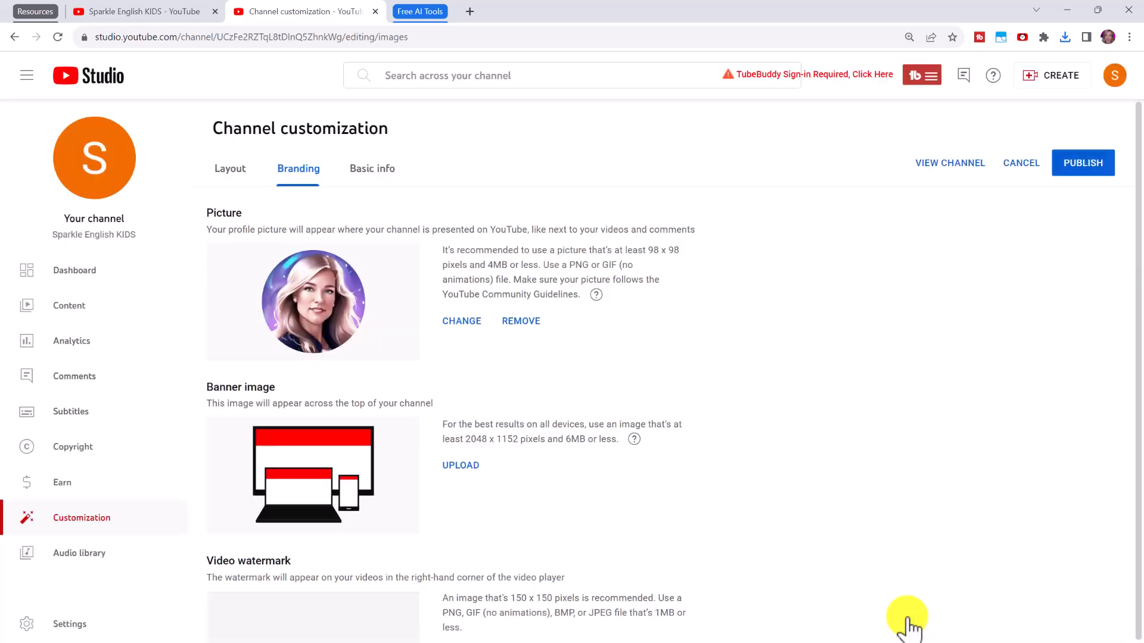
pyautogui.click(1083, 167)
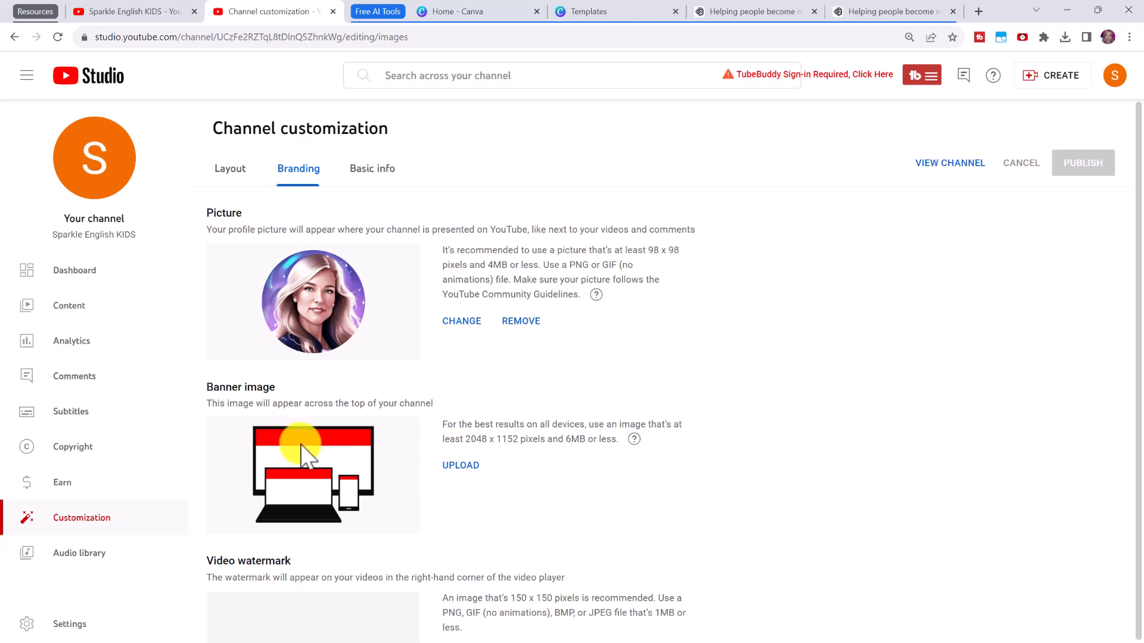
# Step: Switch to Canva and search its templates for "youtube banner"
pyautogui.click(478, 12)
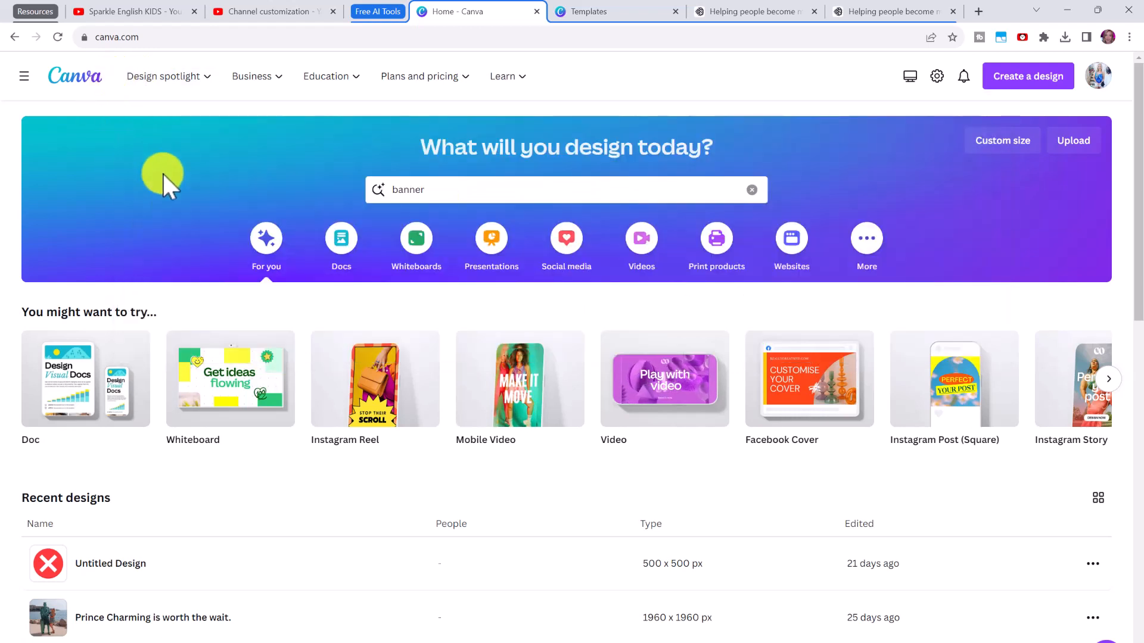
pyautogui.moveTo(447, 189); pyautogui.dragTo(370, 189)
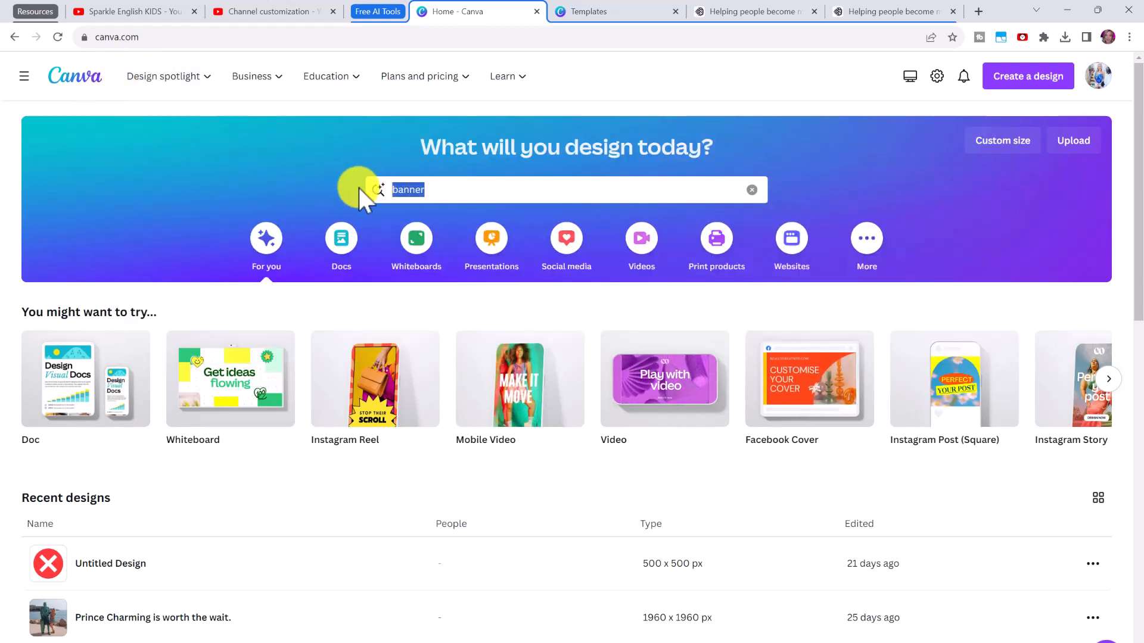
pyautogui.write('youtube banner')
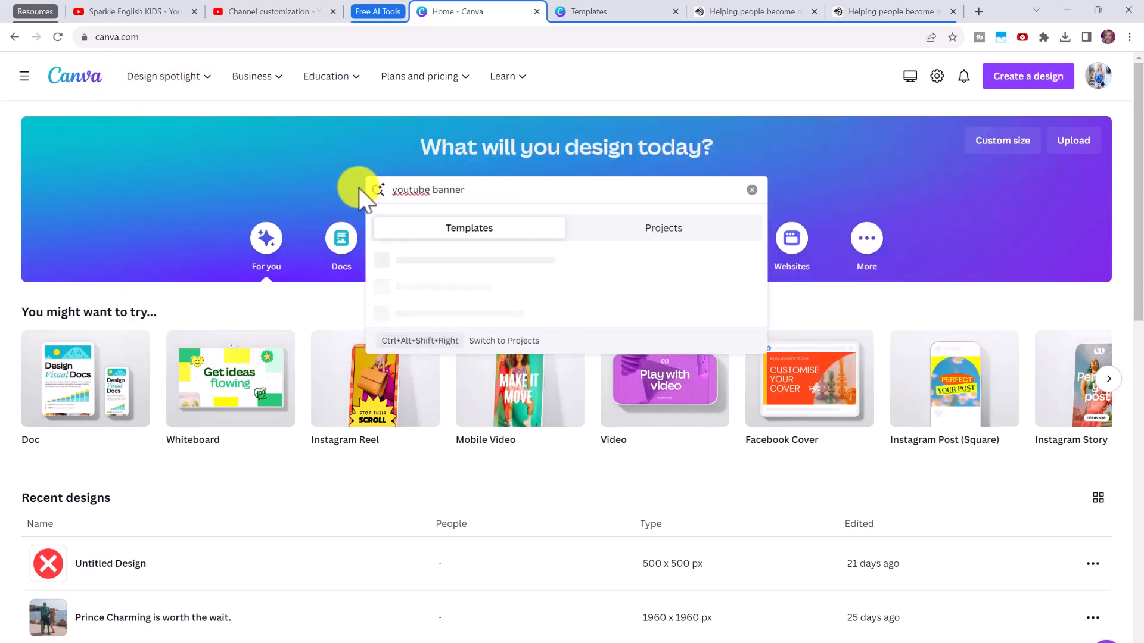
pyautogui.click(492, 262)
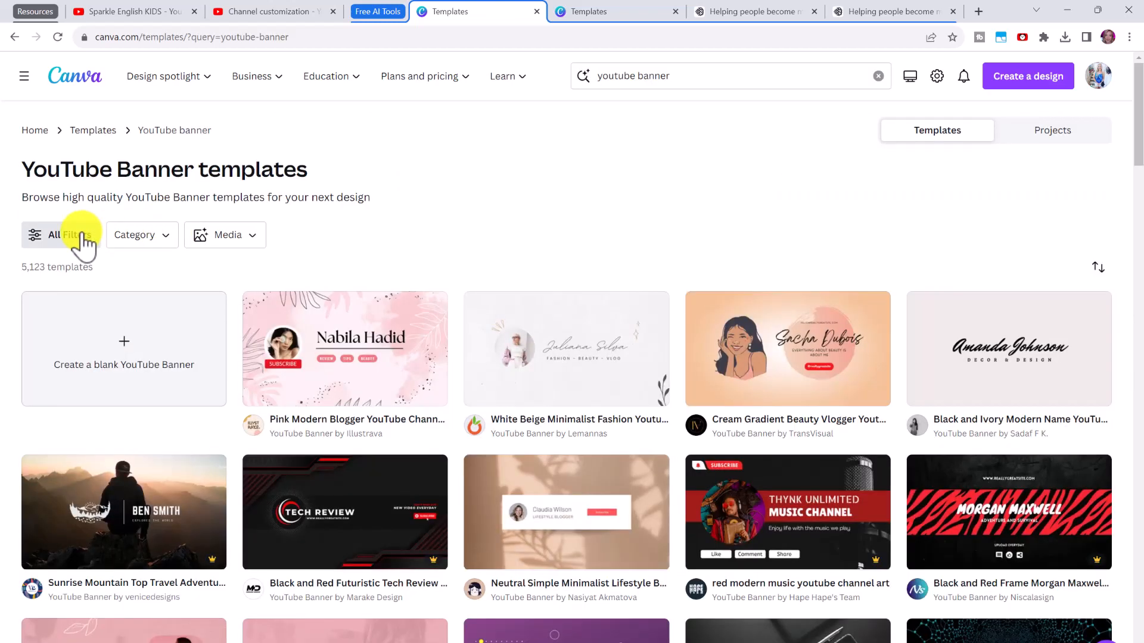
# Step: Filter the YouTube Banner templates by price to show only Free ones
pyautogui.click(84, 236)
pyautogui.scroll(-8, 84, 390)
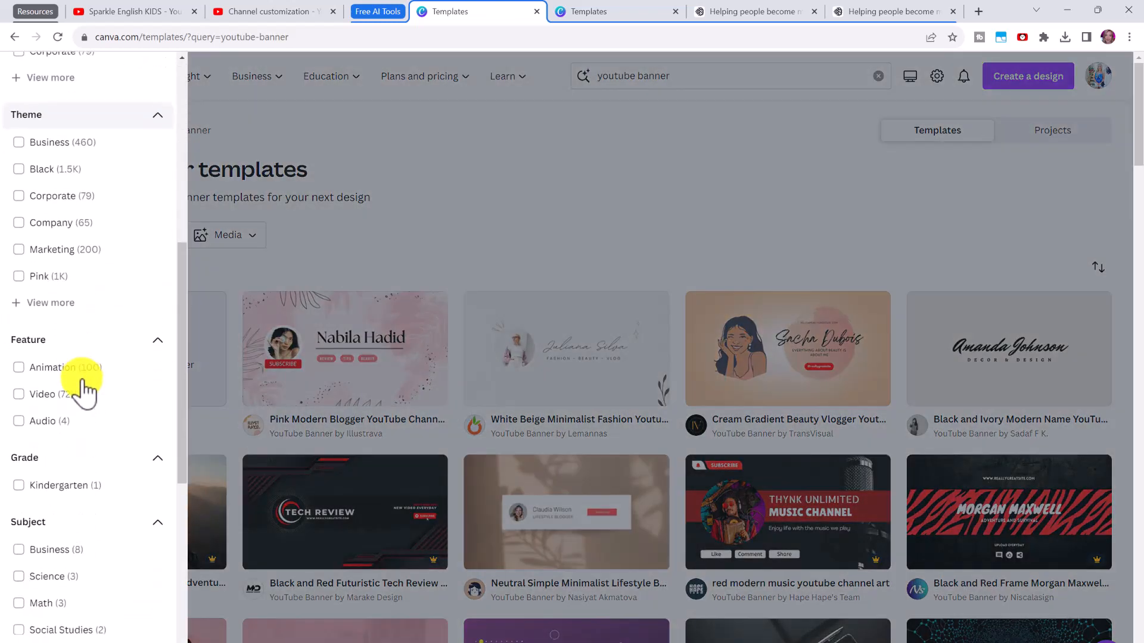
pyautogui.scroll(-8, 83, 390)
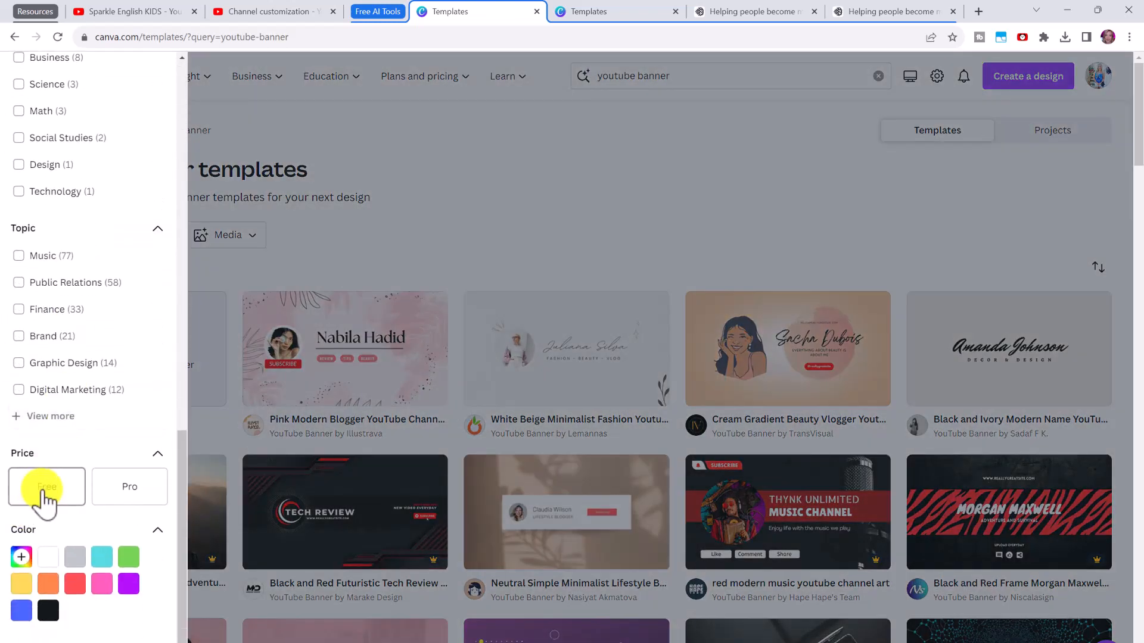
pyautogui.click(47, 495)
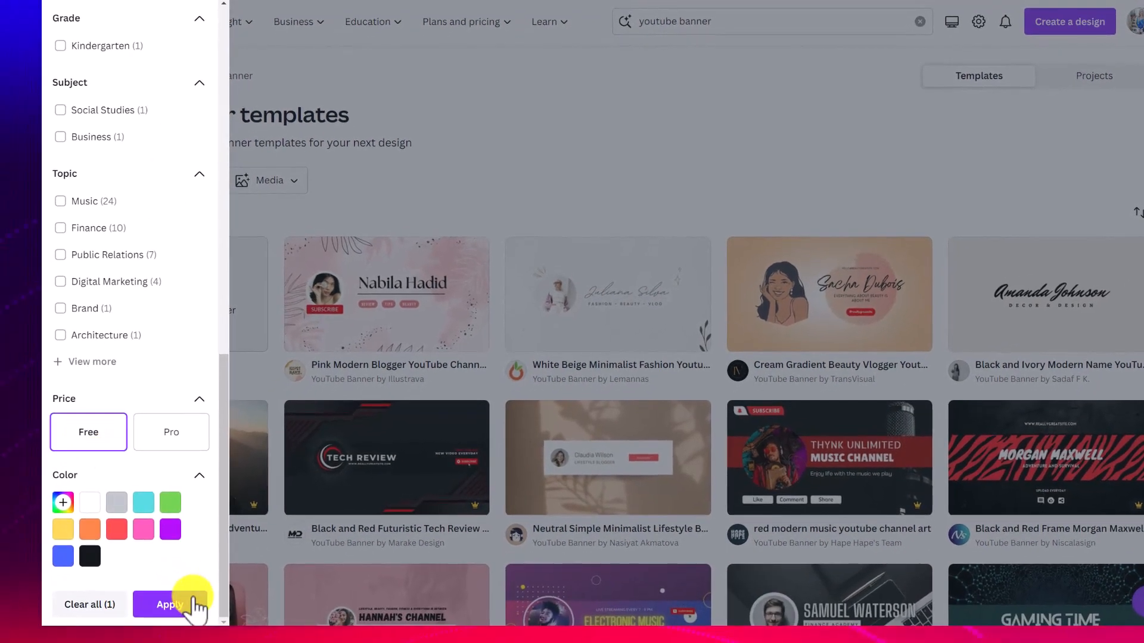
pyautogui.click(195, 605)
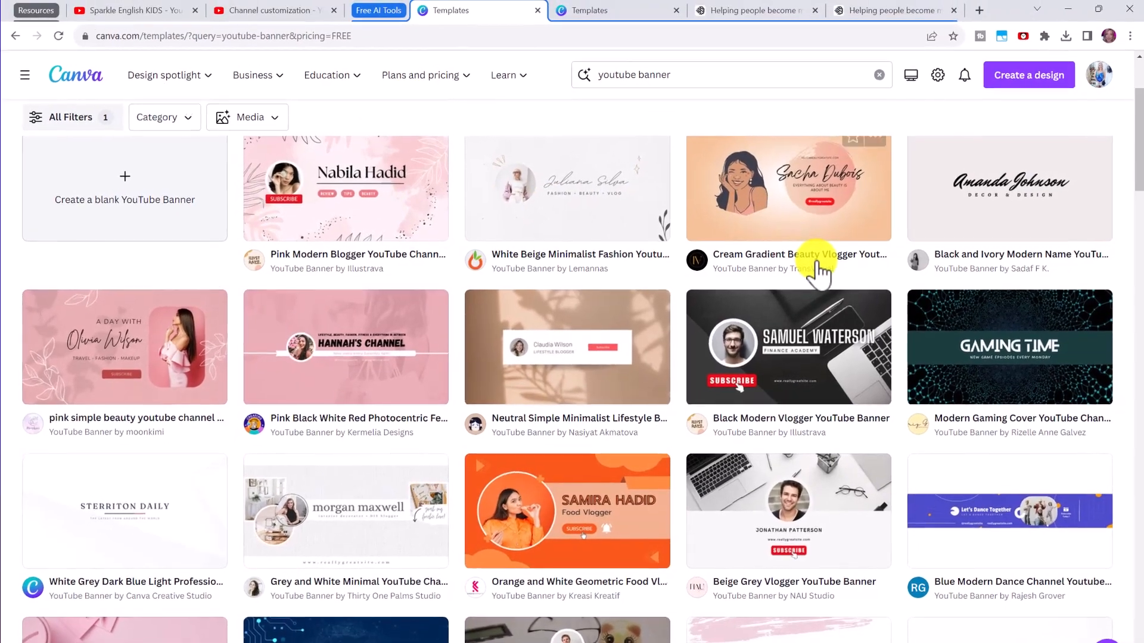
# Step: Browse the free YouTube Banner templates for a design that suits the channel
pyautogui.scroll(-7, 842, 225)
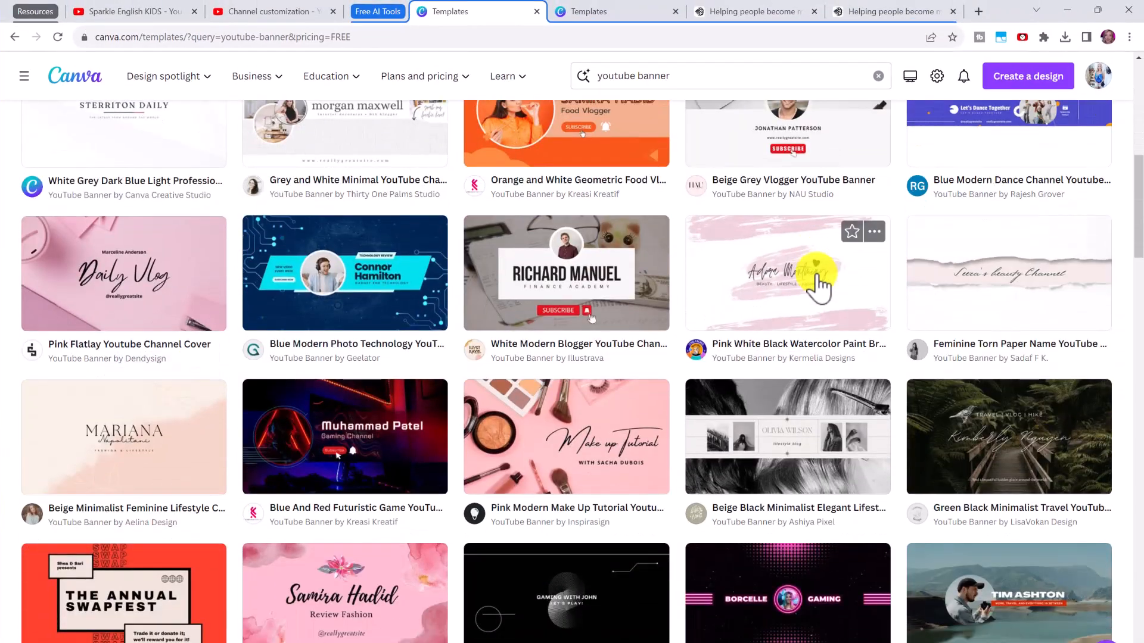
pyautogui.scroll(-10, 819, 286)
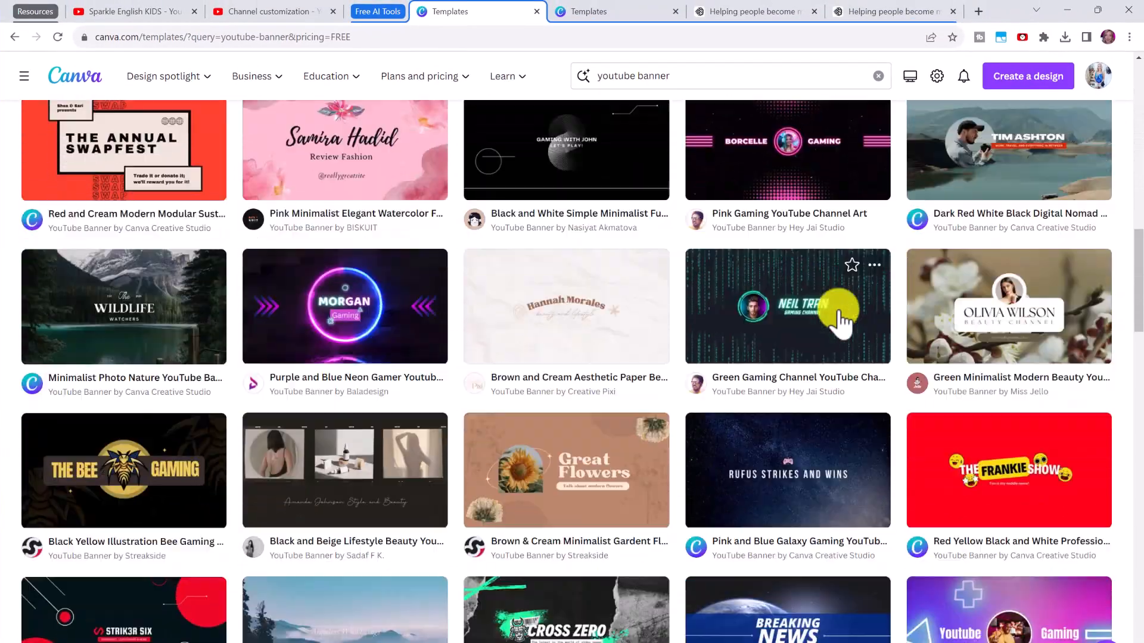
pyautogui.scroll(-13, 840, 316)
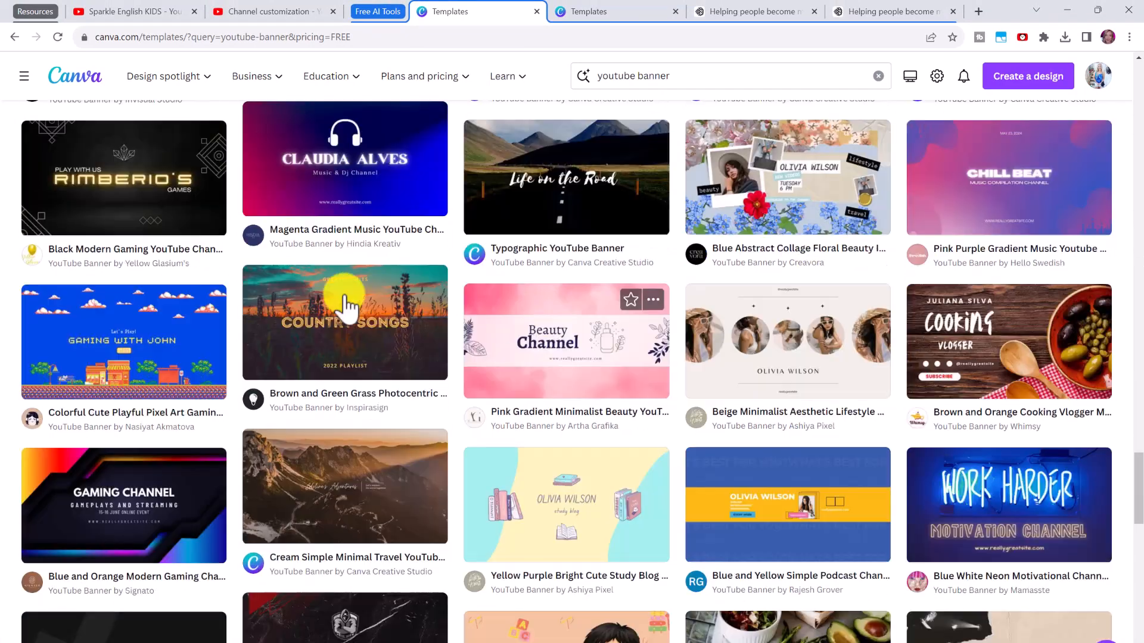
pyautogui.scroll(-2, 325, 285)
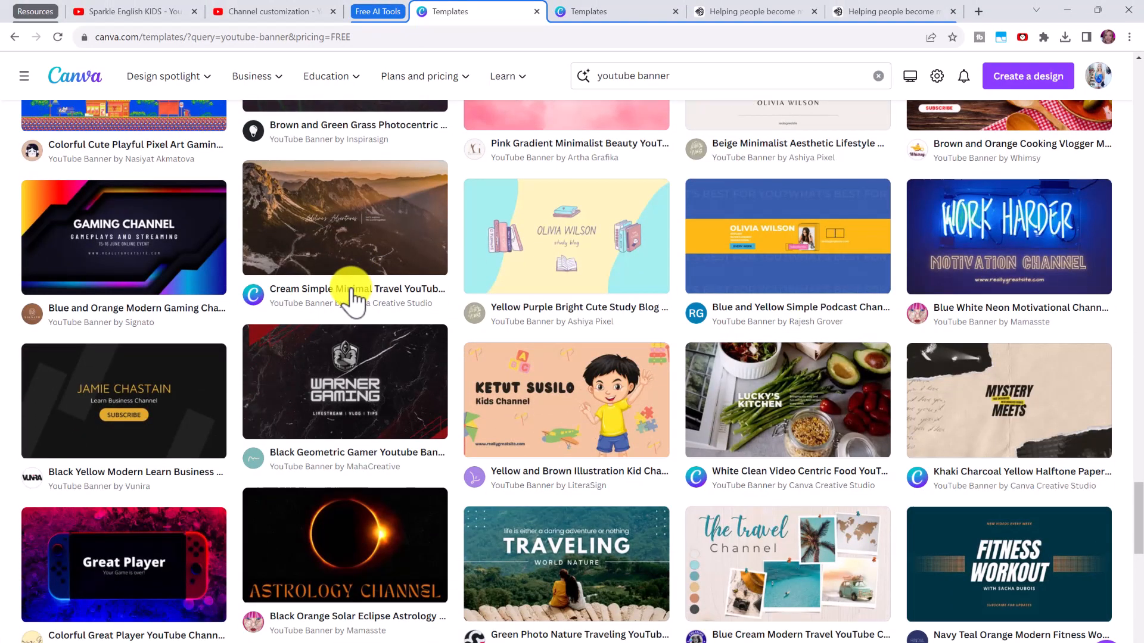
# Step: Customize the free Grey and White Simple Clean Personal Artist YouTube Channel Art template, replacing its ART CHANNEL title with SPARKLE ENGLISH KIDS
pyautogui.scroll(-6, 354, 298)
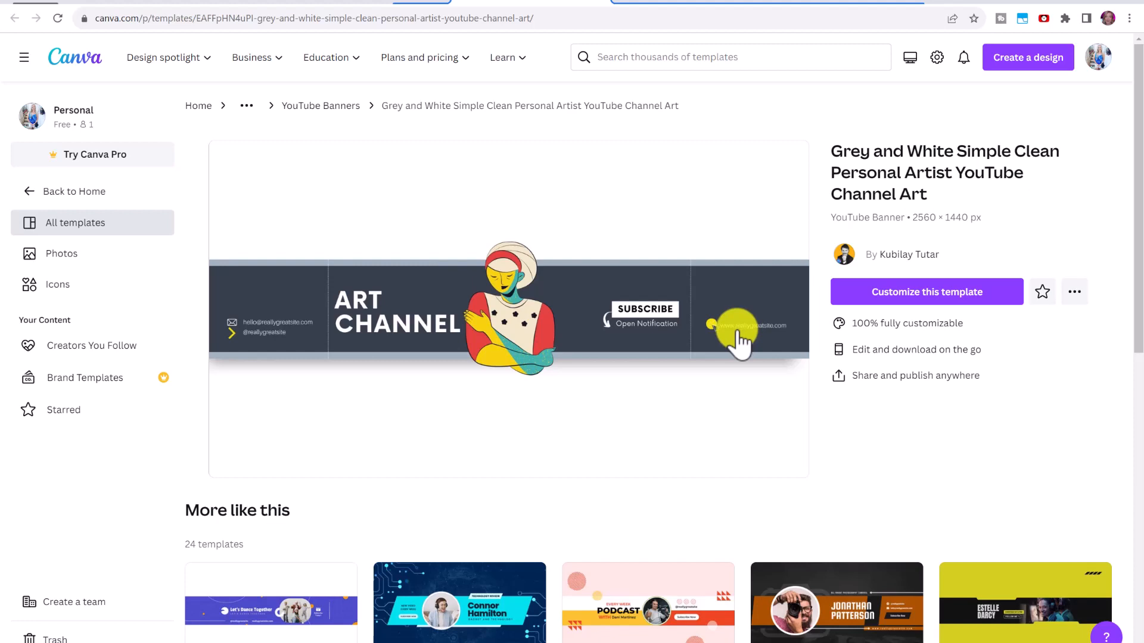
pyautogui.click(893, 294)
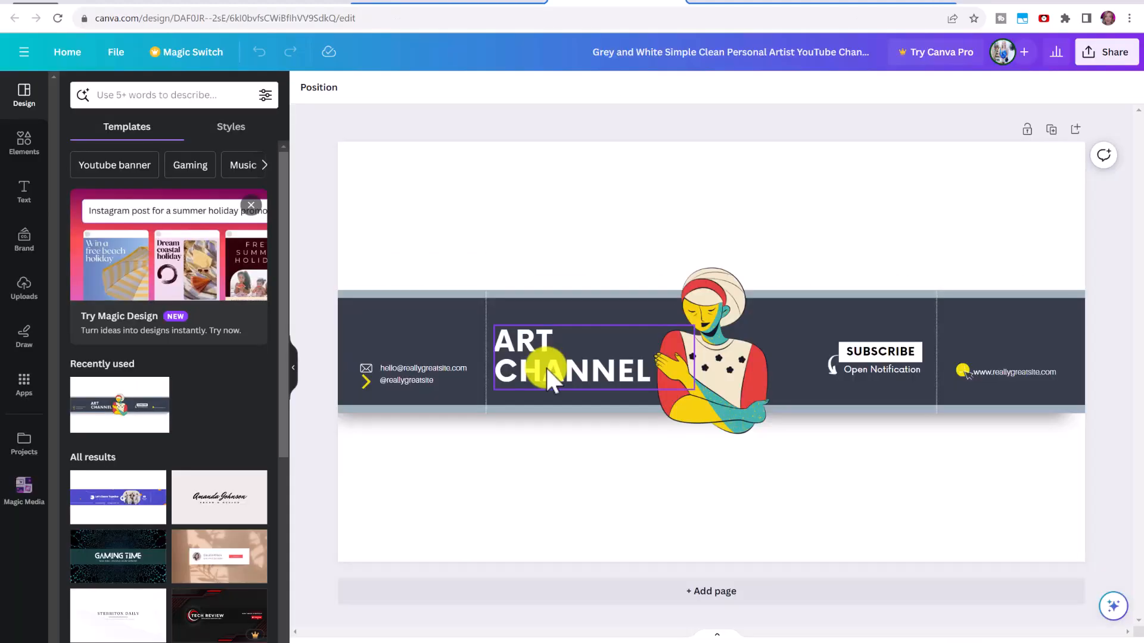
pyautogui.doubleClick(546, 368)
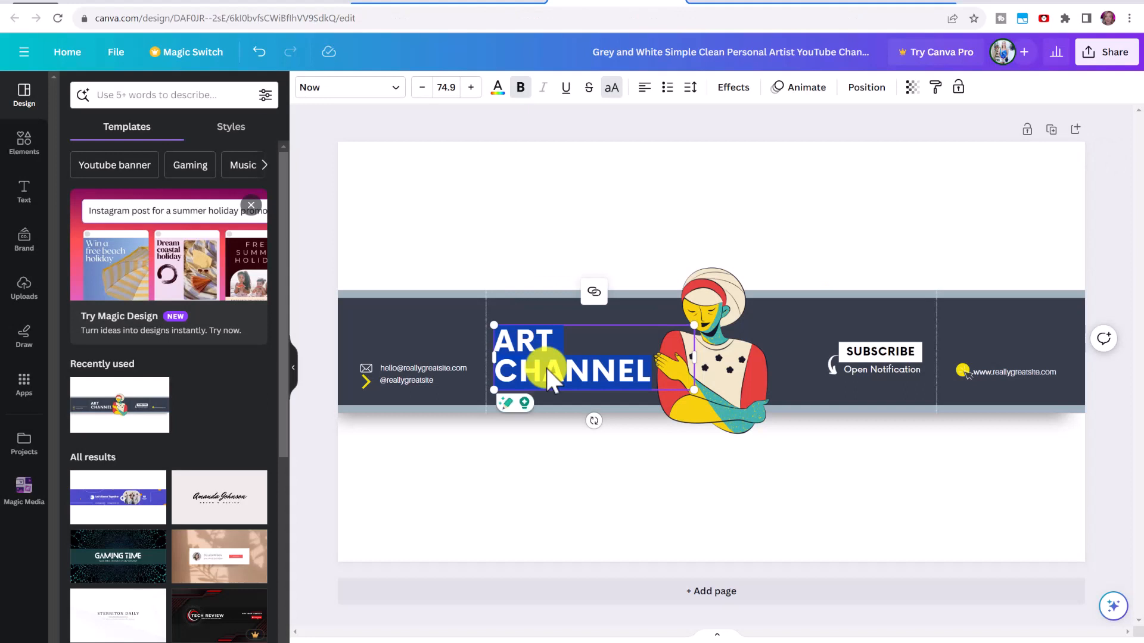
pyautogui.write('SPARKLE')
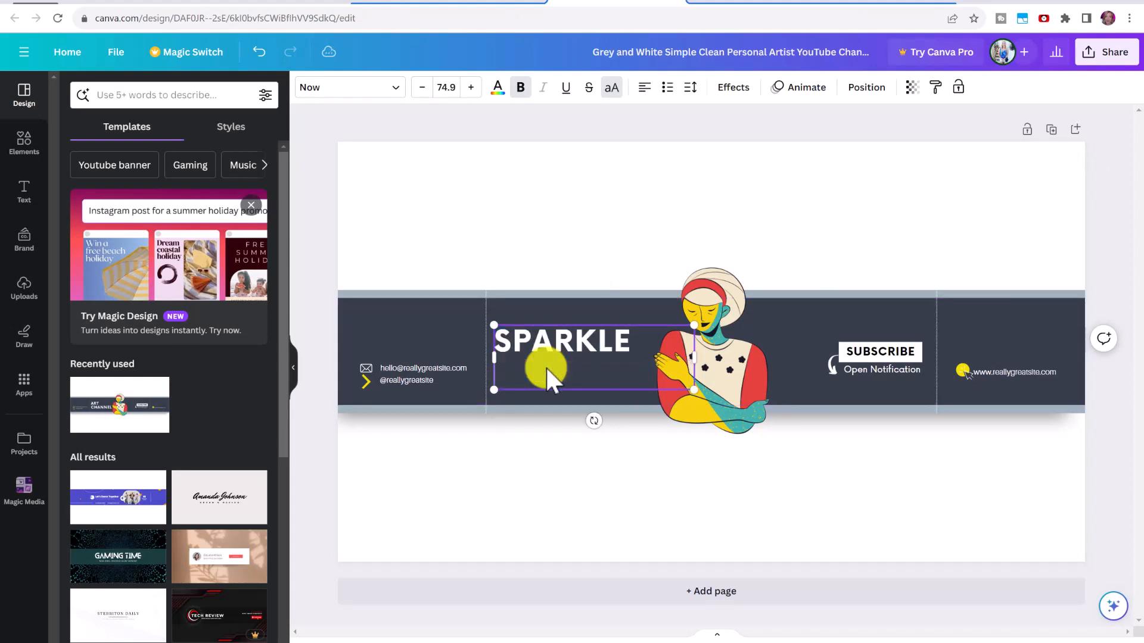
pyautogui.write(' ENGLISH KIDS')
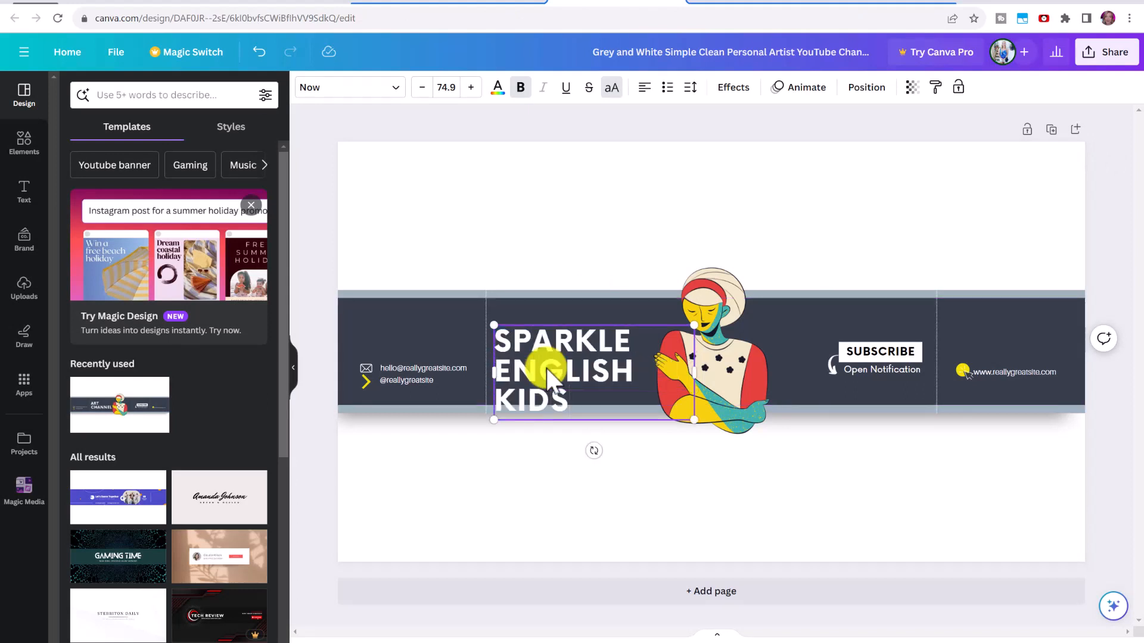
# Step: Set the font of the whole SPARKLE ENGLISH KIDS title to Fredoka One
pyautogui.moveTo(581, 398); pyautogui.dragTo(475, 320)
pyautogui.click(395, 89)
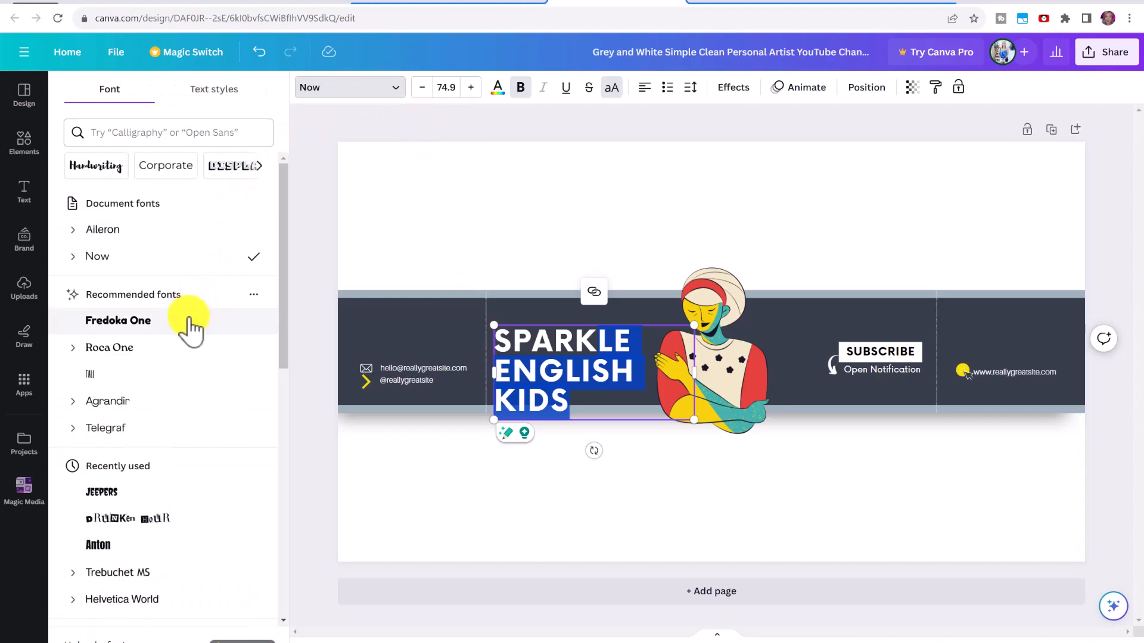
pyautogui.click(190, 327)
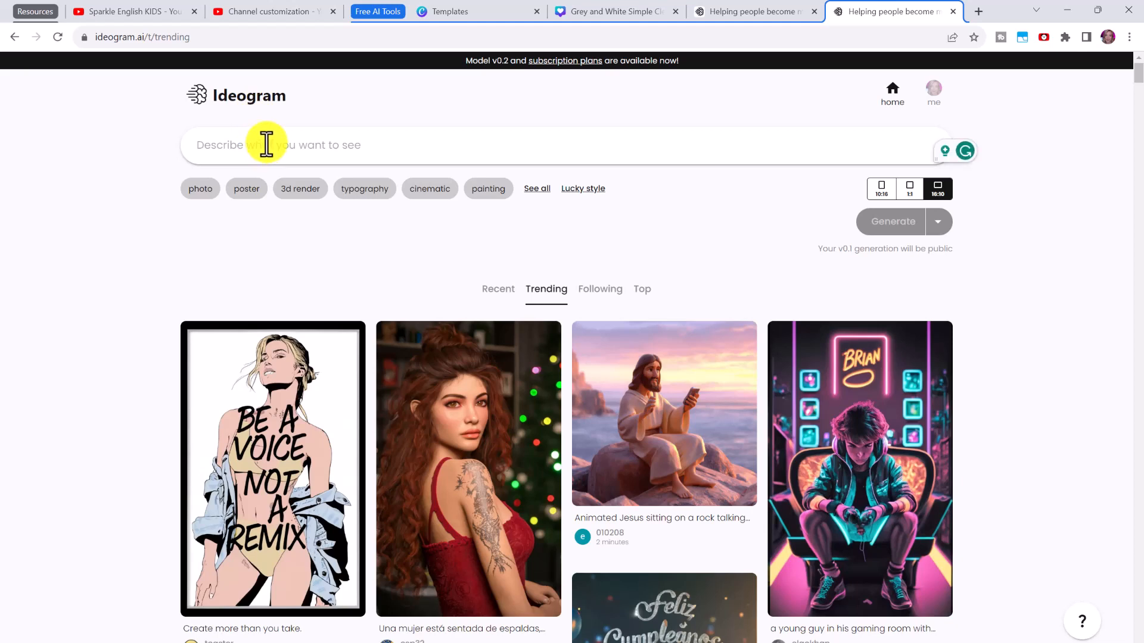
# Step: In Ideogram, generate images from the prompt "sparkle and star background for kid's book, illustration, vibrant, blues and yellows"
pyautogui.write('sparkle and sta')
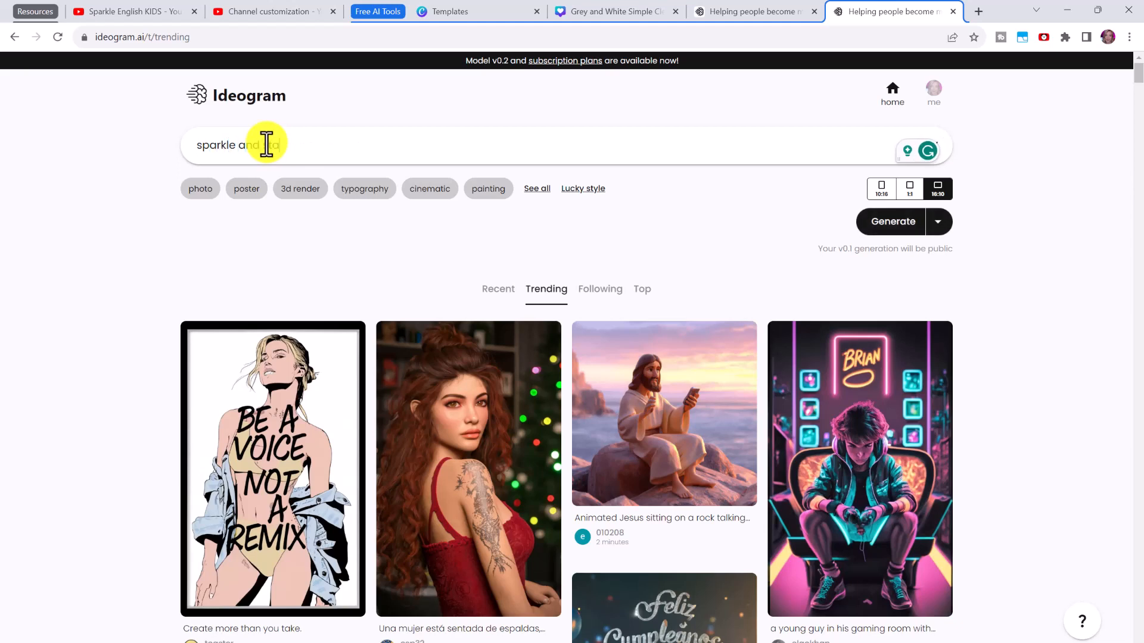
pyautogui.write("r background for kid's book, illustration, vibrant, blues and yellows")
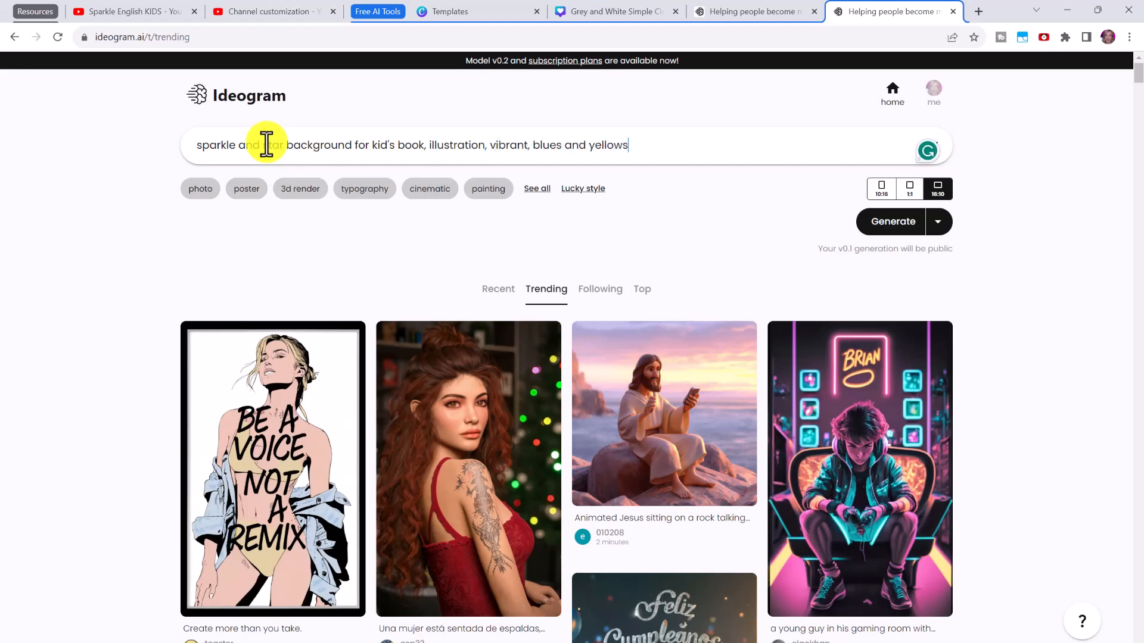
pyautogui.click(877, 223)
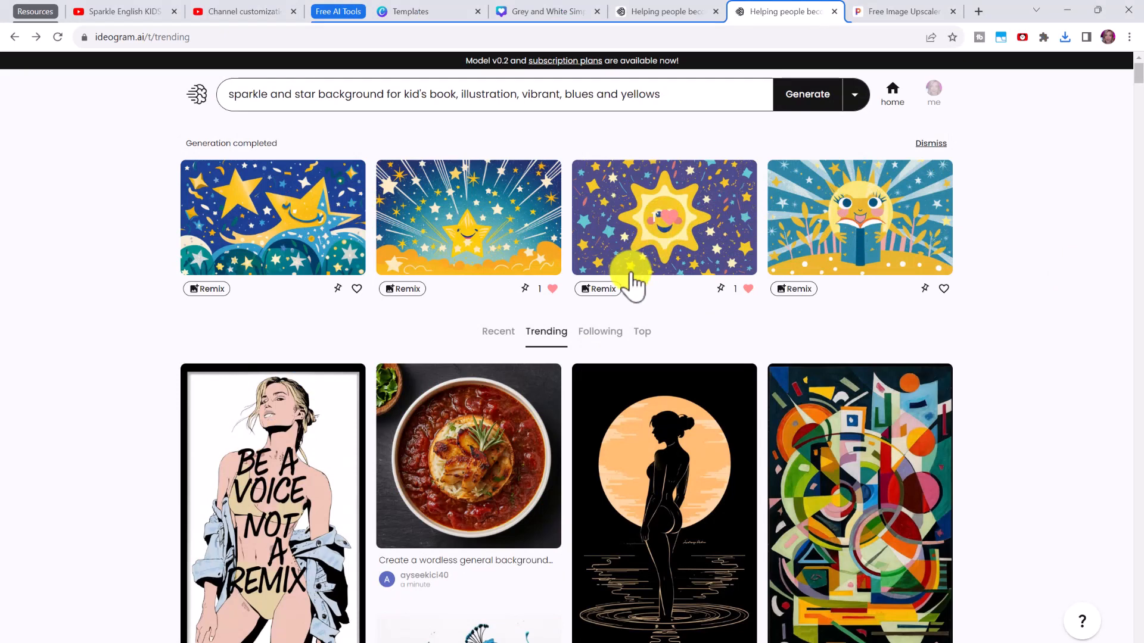
# Step: Download the generated image of the smiling yellow sun among stars, check the file in the photo viewer and close it
pyautogui.click(657, 206)
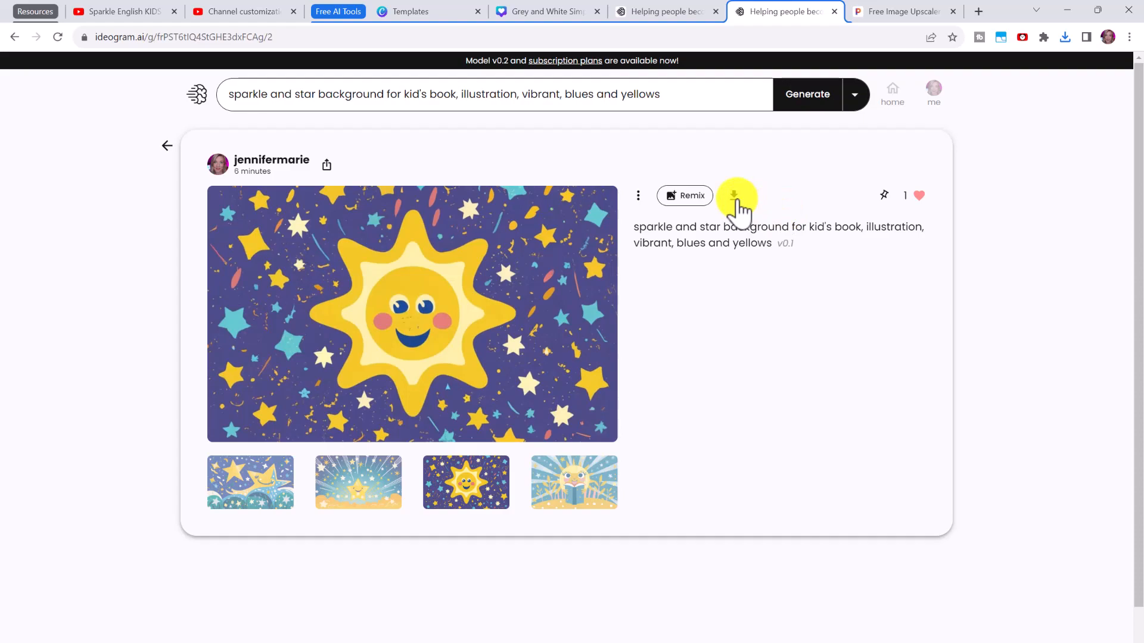
pyautogui.click(735, 197)
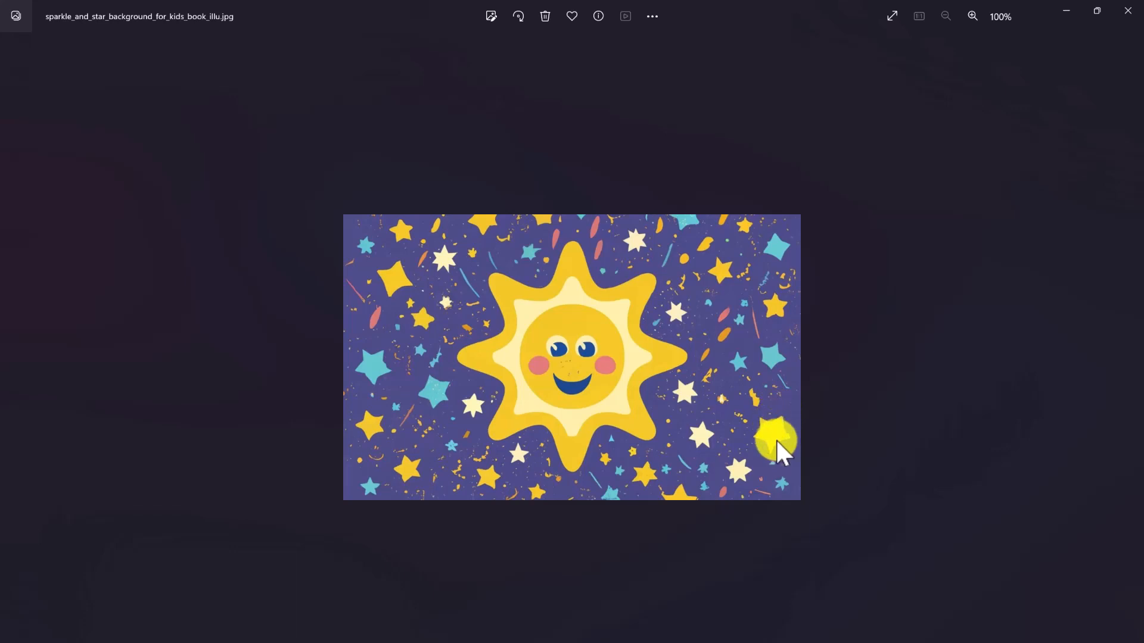
pyautogui.click(1128, 17)
# Step: Switch to Pixelcut's image upscaler, upload the smiling star image from Downloads and download the 2x upscaled version
pyautogui.click(899, 12)
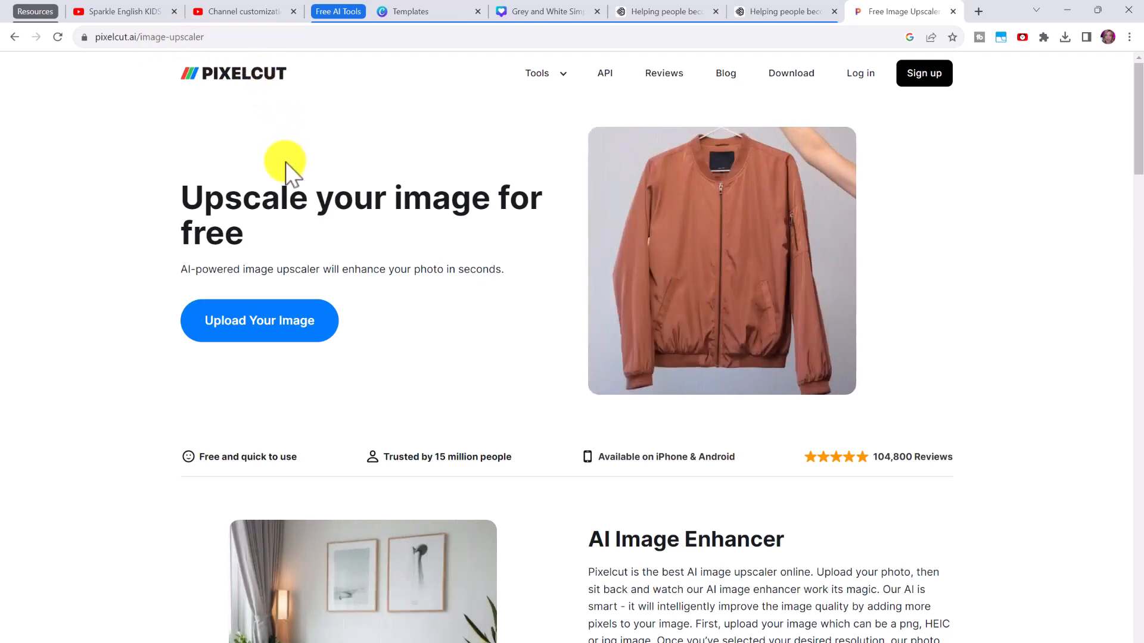
pyautogui.click(292, 339)
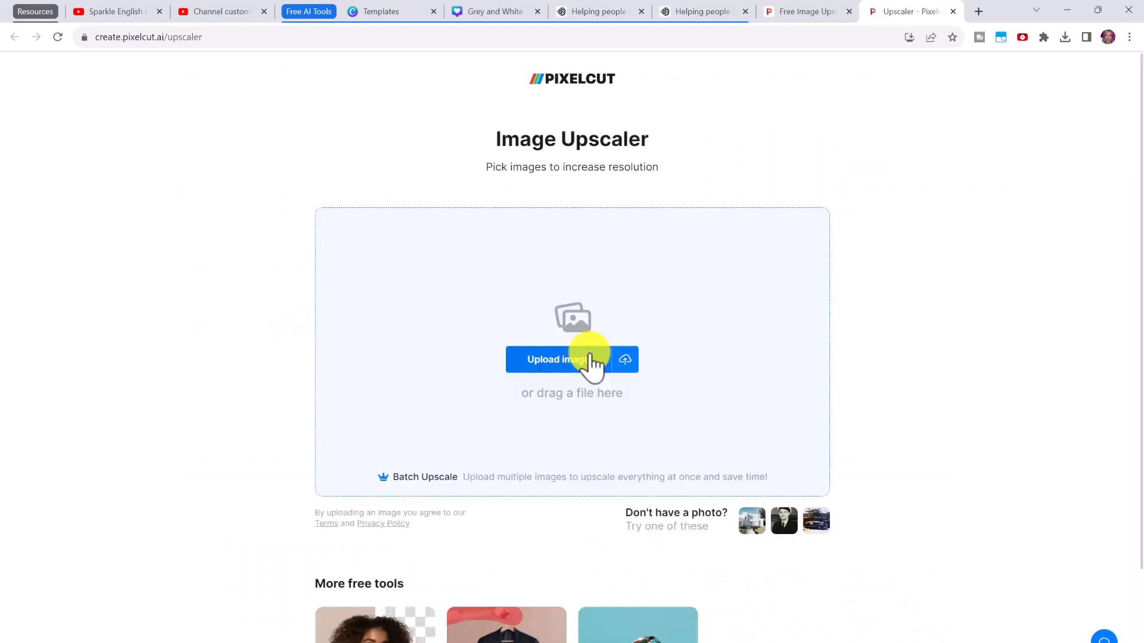
pyautogui.click(587, 359)
pyautogui.scroll(-15, 703, 239)
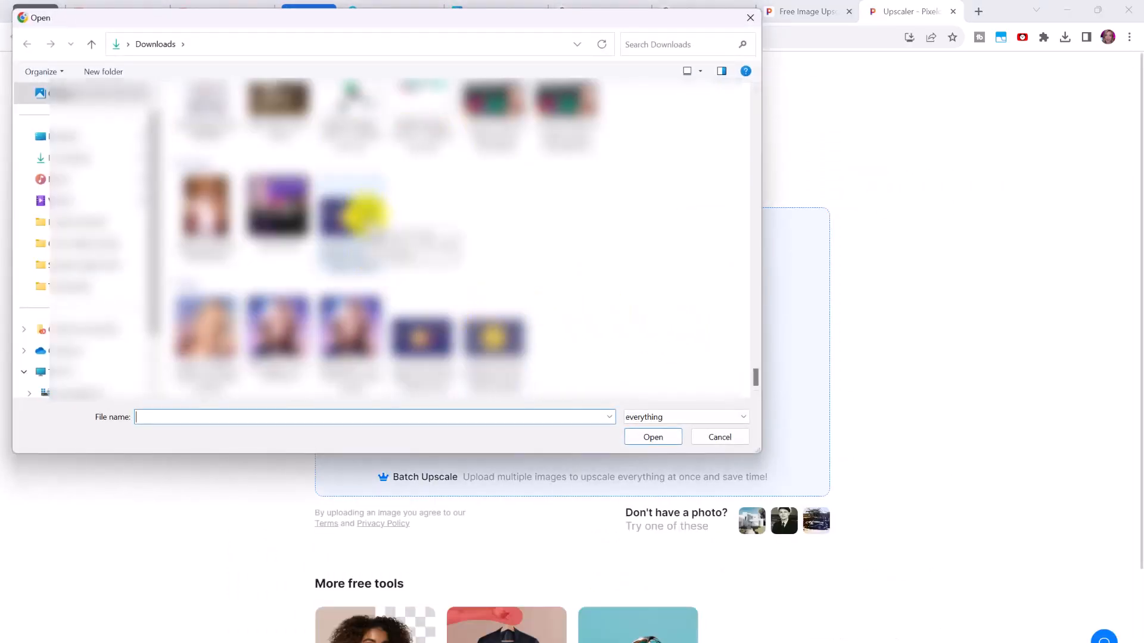
pyautogui.doubleClick(358, 214)
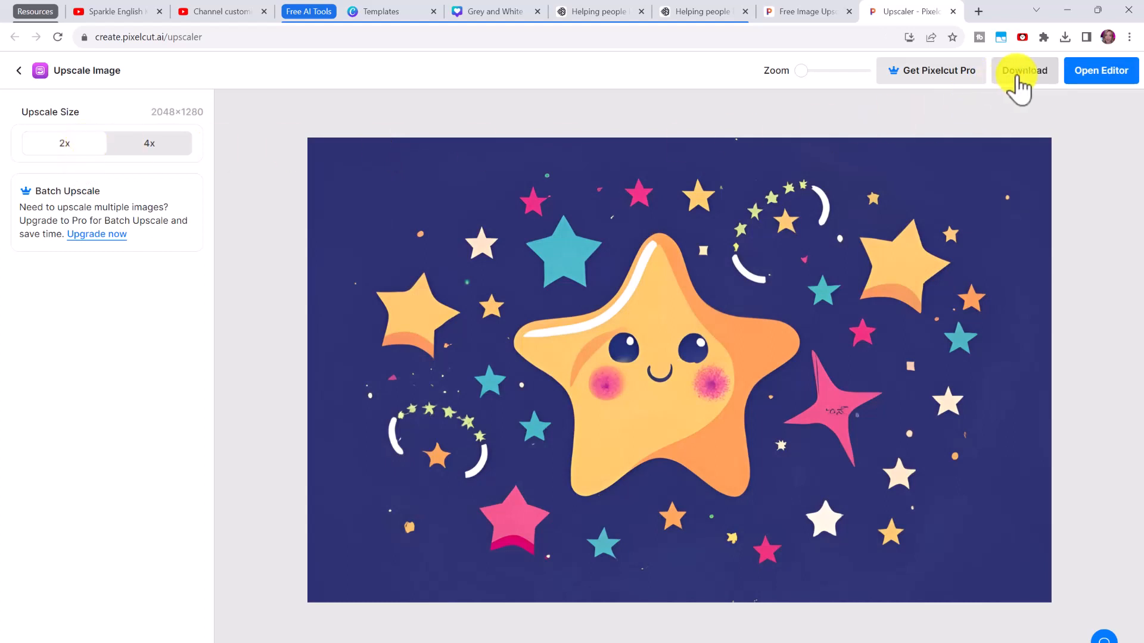
pyautogui.click(1026, 72)
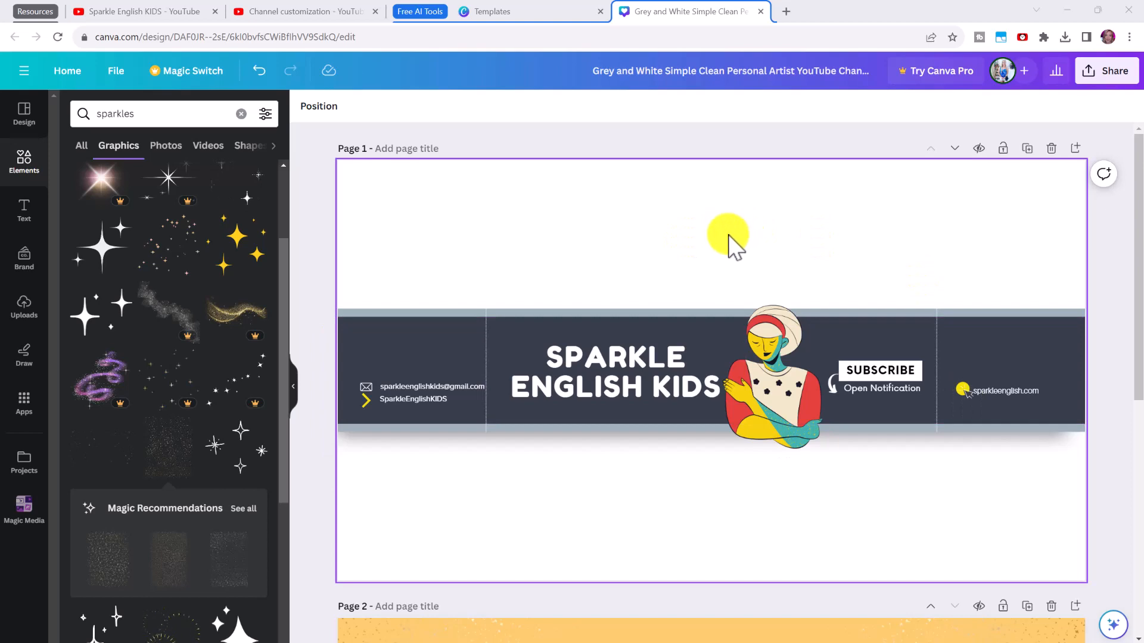
# Step: In Canva, place the uploaded smiling star image in the upper-left corner of page 1 and enlarge it slightly
pyautogui.click(24, 305)
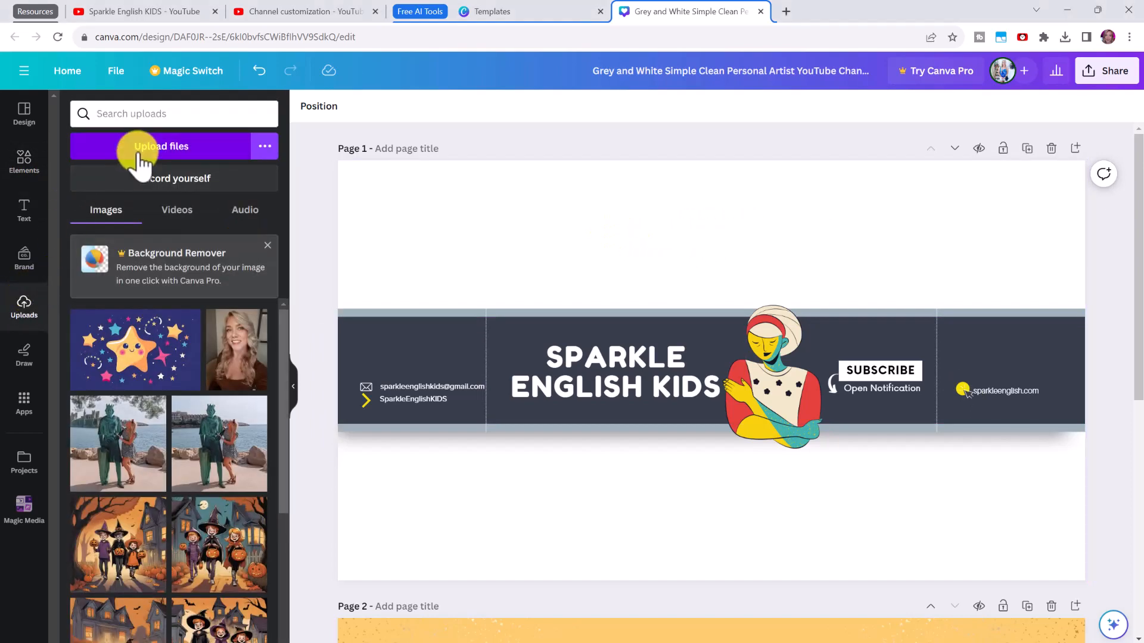
pyautogui.moveTo(136, 350); pyautogui.dragTo(461, 219)
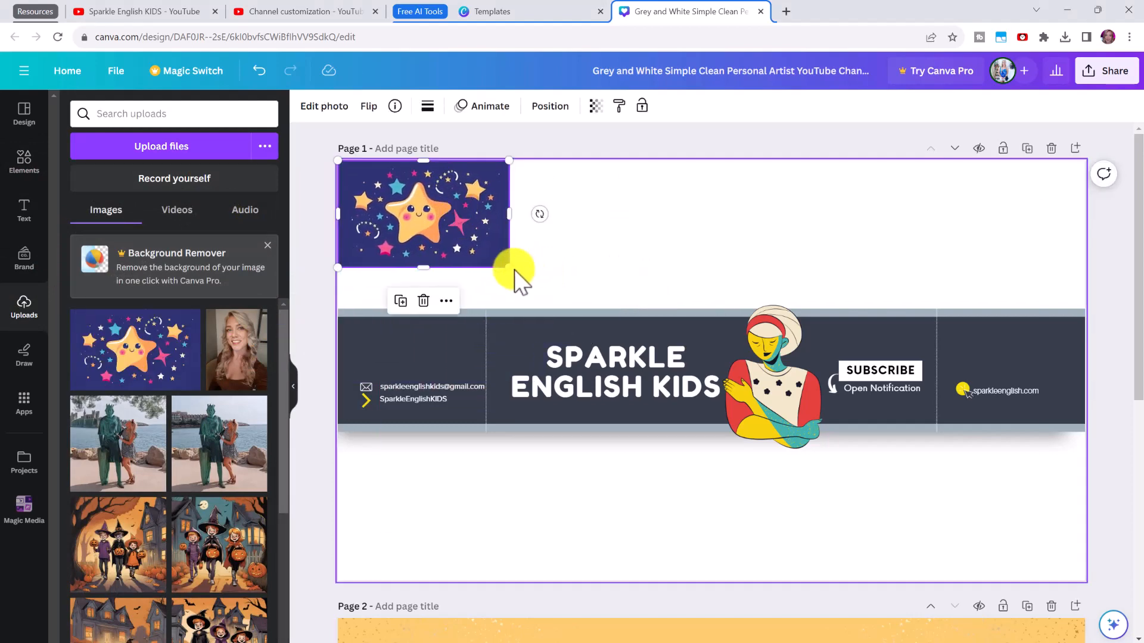
pyautogui.moveTo(513, 268); pyautogui.dragTo(520, 312)
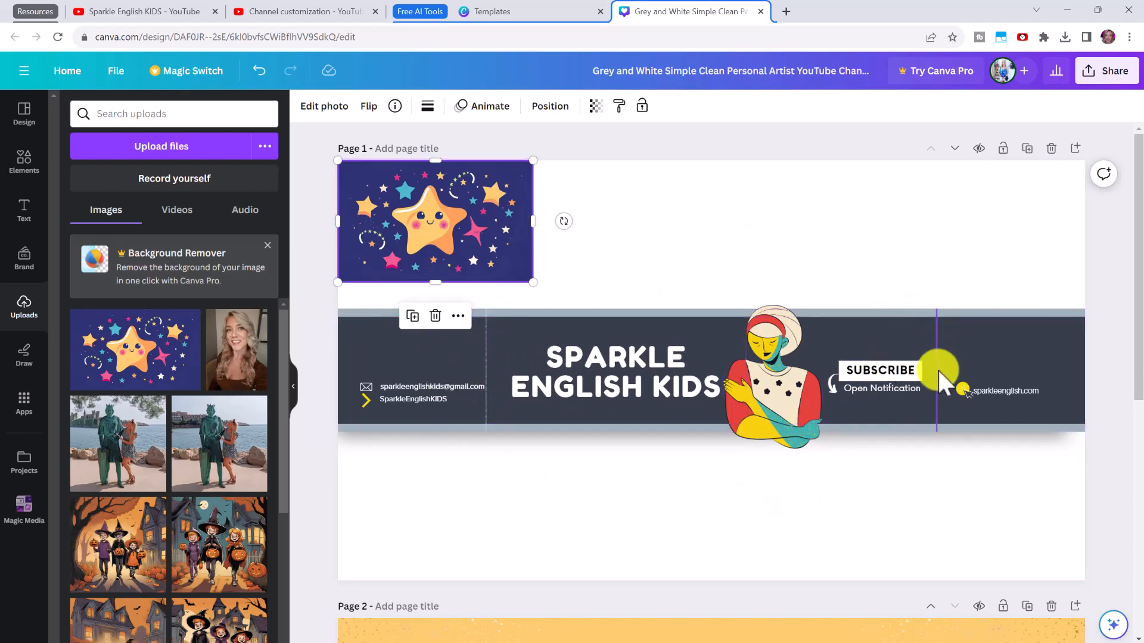
# Step: Delete the woman illustration from the banner and move the SPARKLE ENGLISH KIDS title further right
pyautogui.click(771, 342)
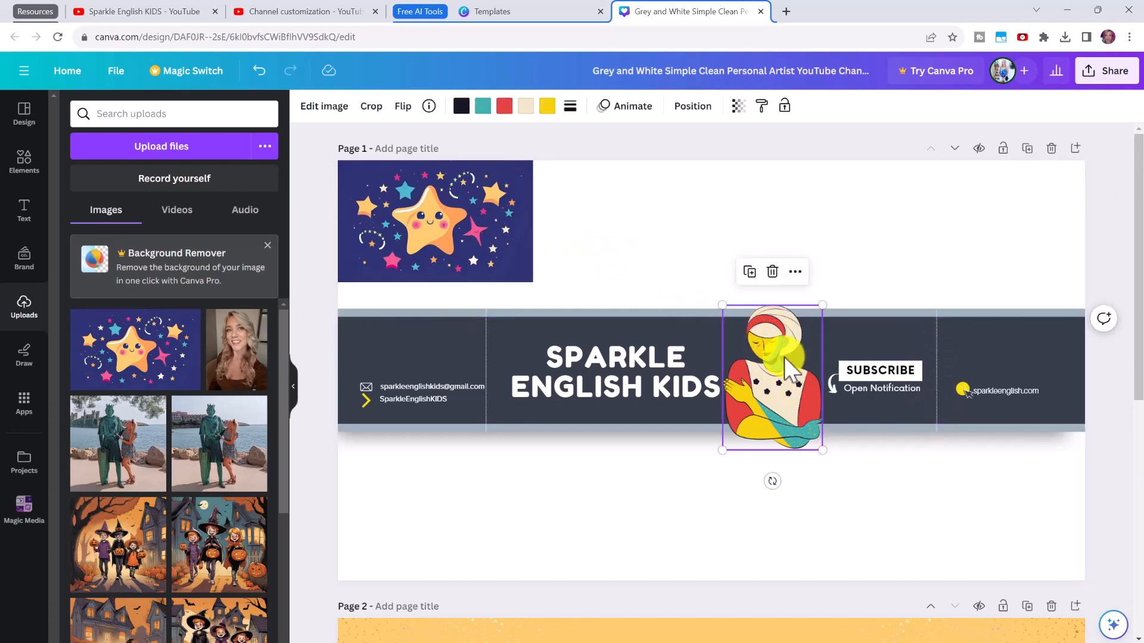
pyautogui.press('Delete')
pyautogui.moveTo(637, 358); pyautogui.dragTo(780, 359)
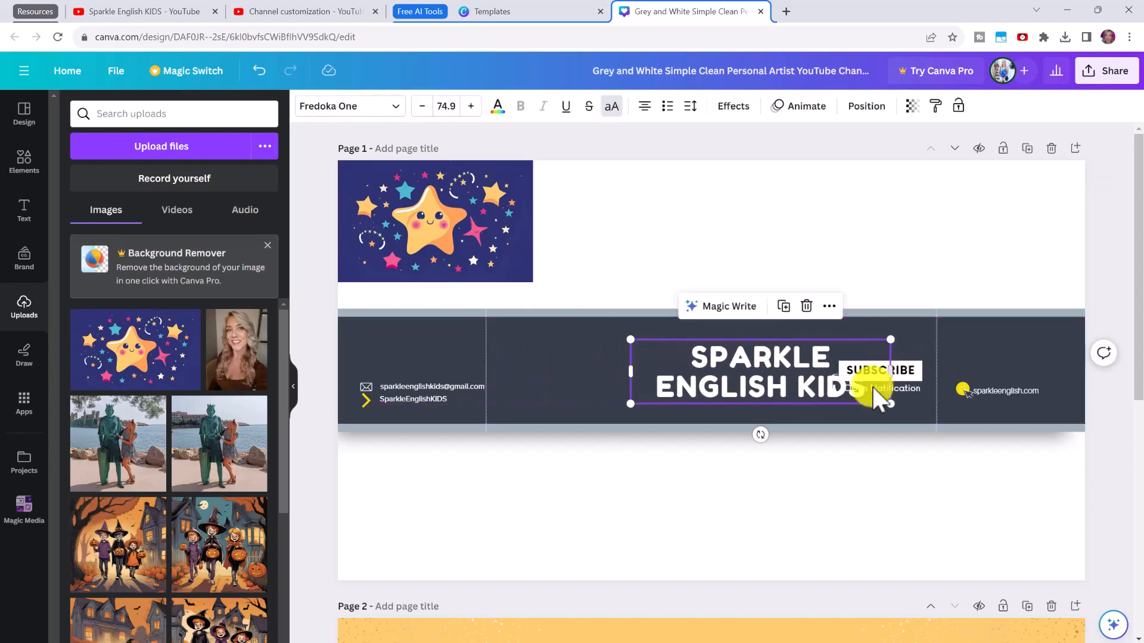
# Step: Move the star image onto the dark band left of the title, shrink it to the band's height and shift it slightly left
pyautogui.click(457, 210)
pyautogui.moveTo(476, 221); pyautogui.dragTo(603, 356)
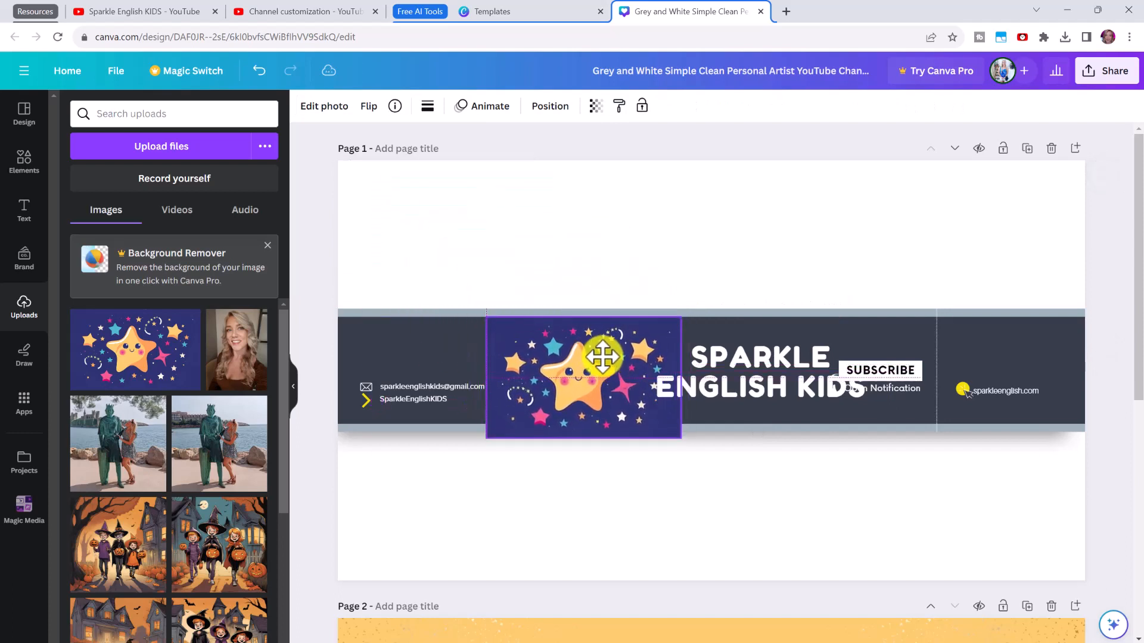
pyautogui.moveTo(679, 438); pyautogui.dragTo(657, 423)
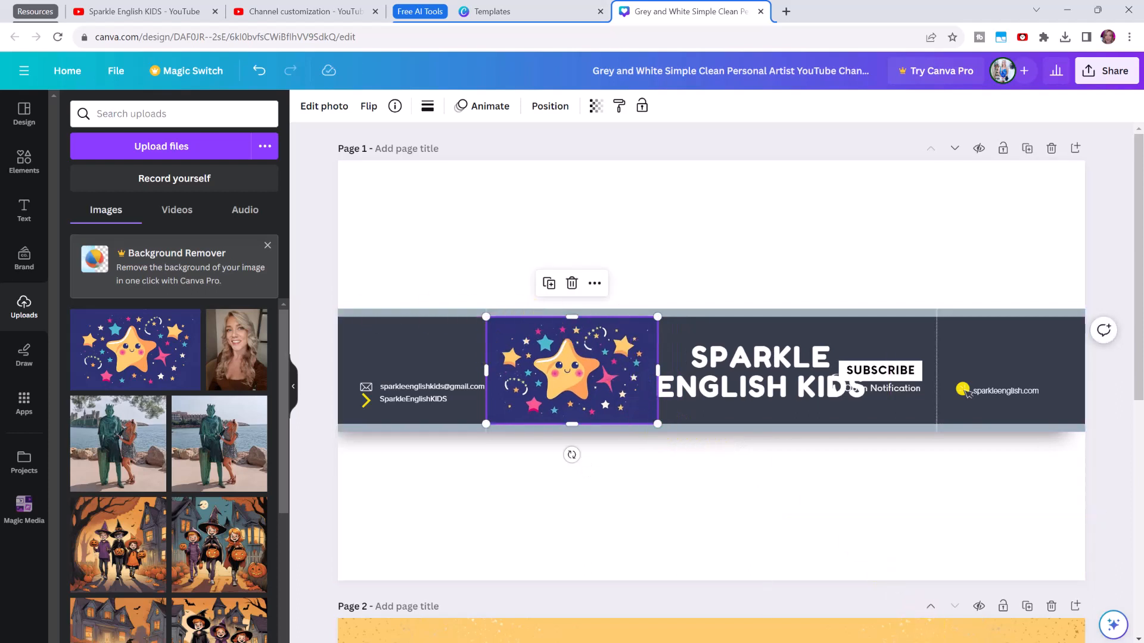
pyautogui.moveTo(922, 642); pyautogui.dragTo(933, 642)
pyautogui.moveTo(570, 407); pyautogui.dragTo(542, 407)
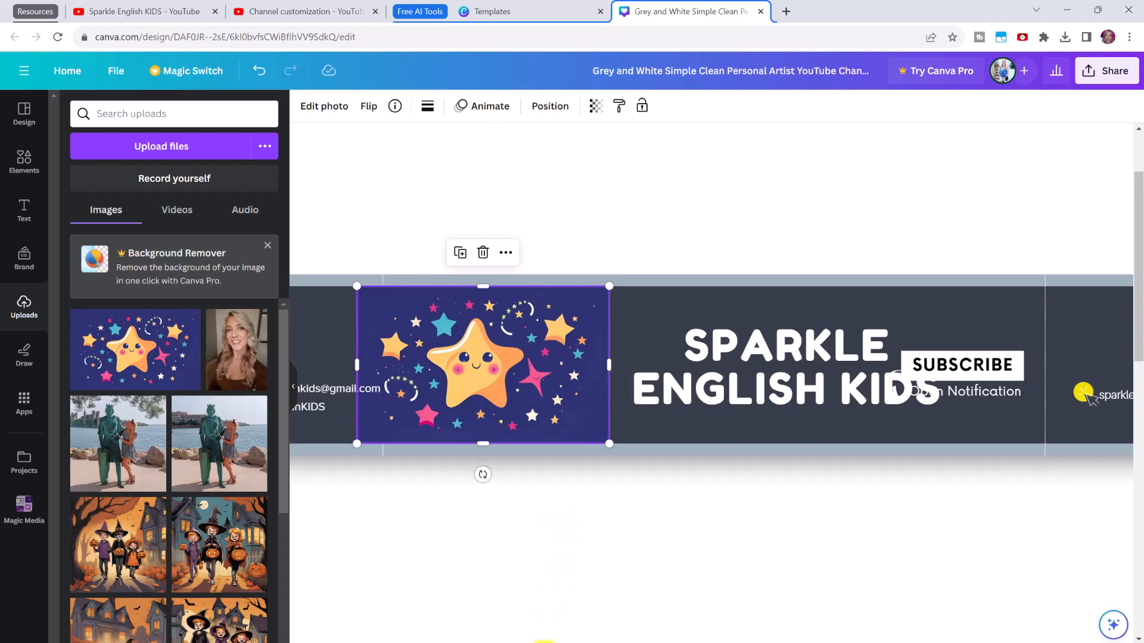
# Step: Recolor the dark band to #2F3374 by sampling the star image's blue background
pyautogui.hscroll(-3, 544, 641)
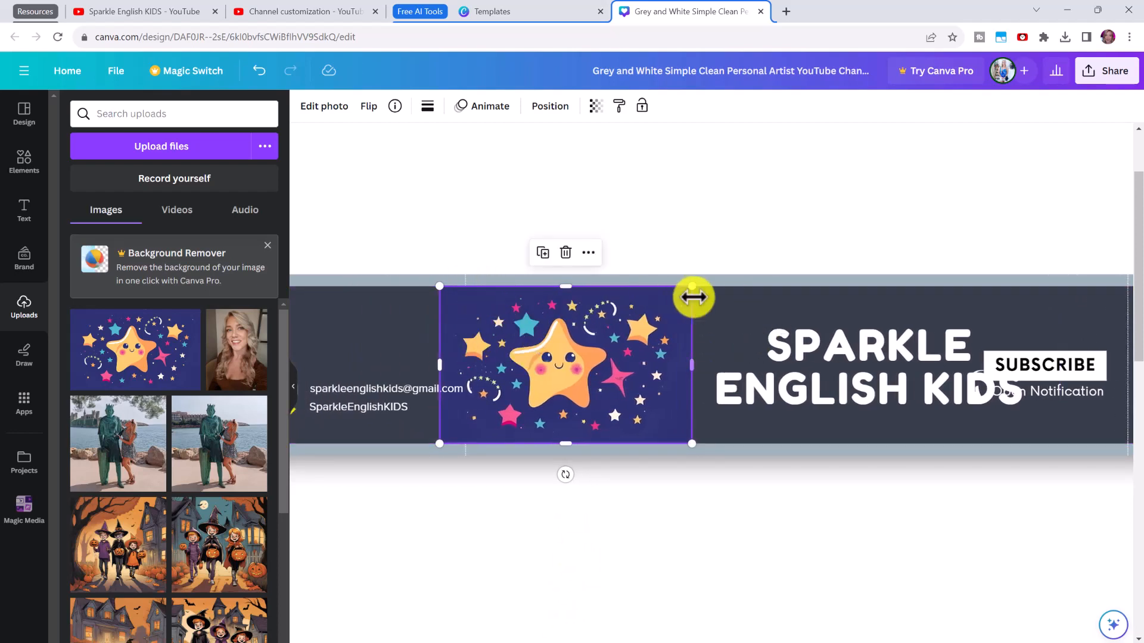
pyautogui.click(721, 302)
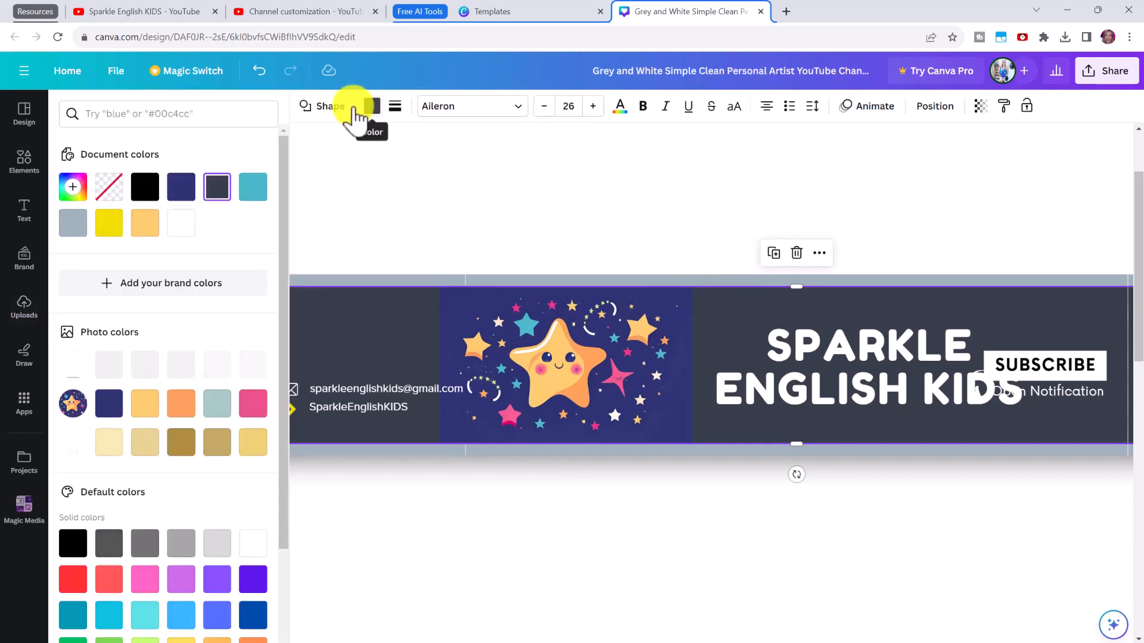
pyautogui.click(73, 190)
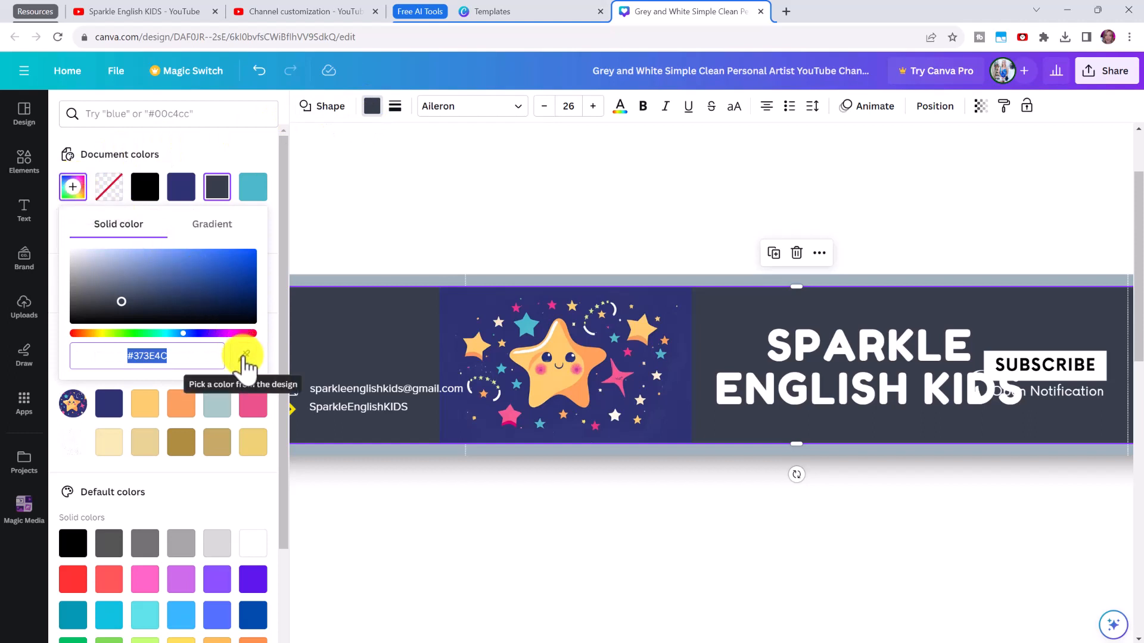
pyautogui.click(243, 358)
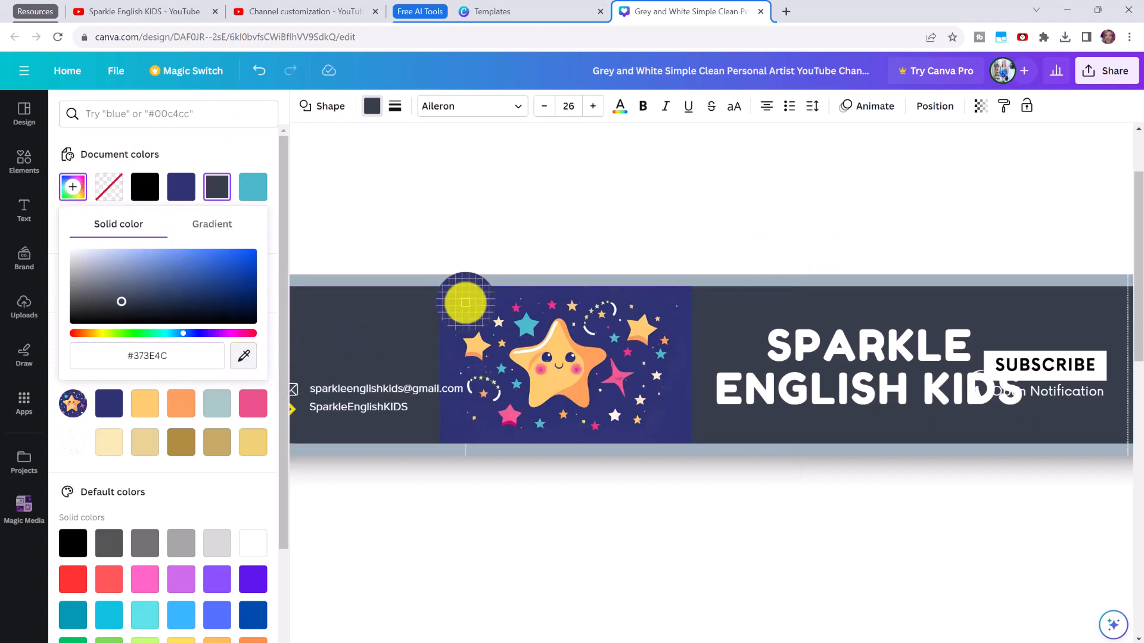
pyautogui.click(465, 303)
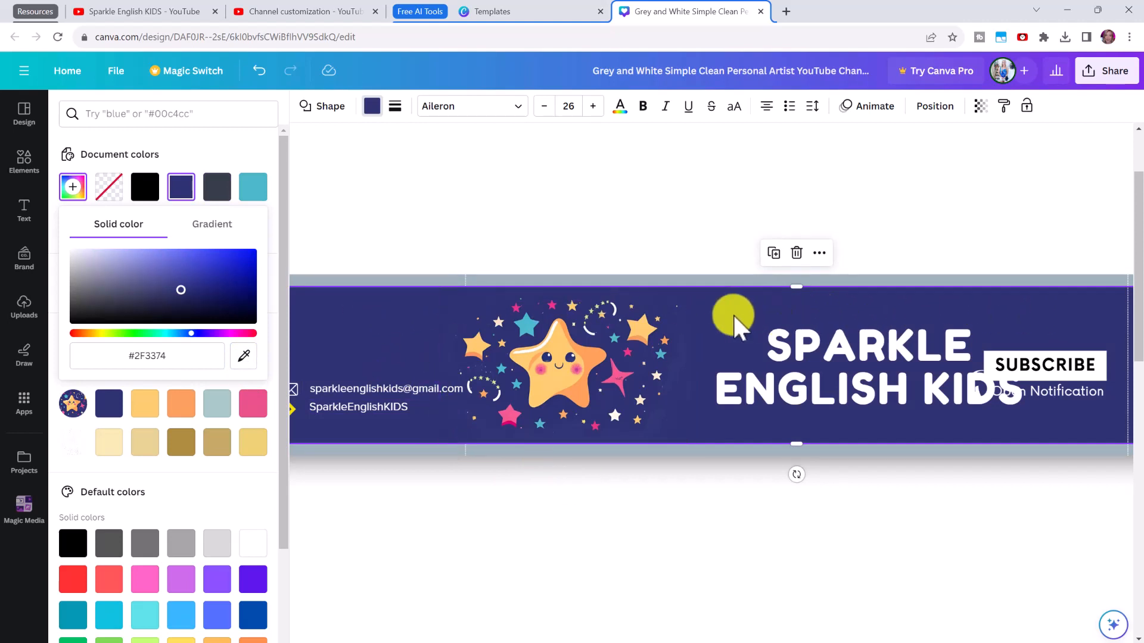
# Step: Move the SUBSCRIBE text and its white rectangle together above sparkleenglish.com and enlarge them to a font size of about 38
pyautogui.click(920, 386)
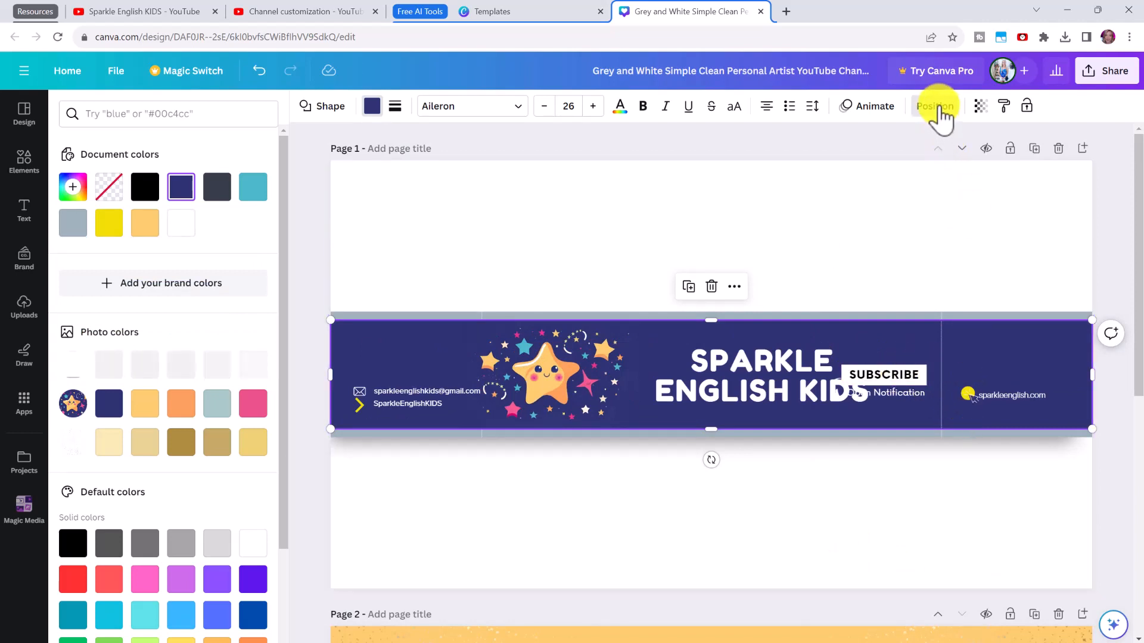
pyautogui.click(937, 108)
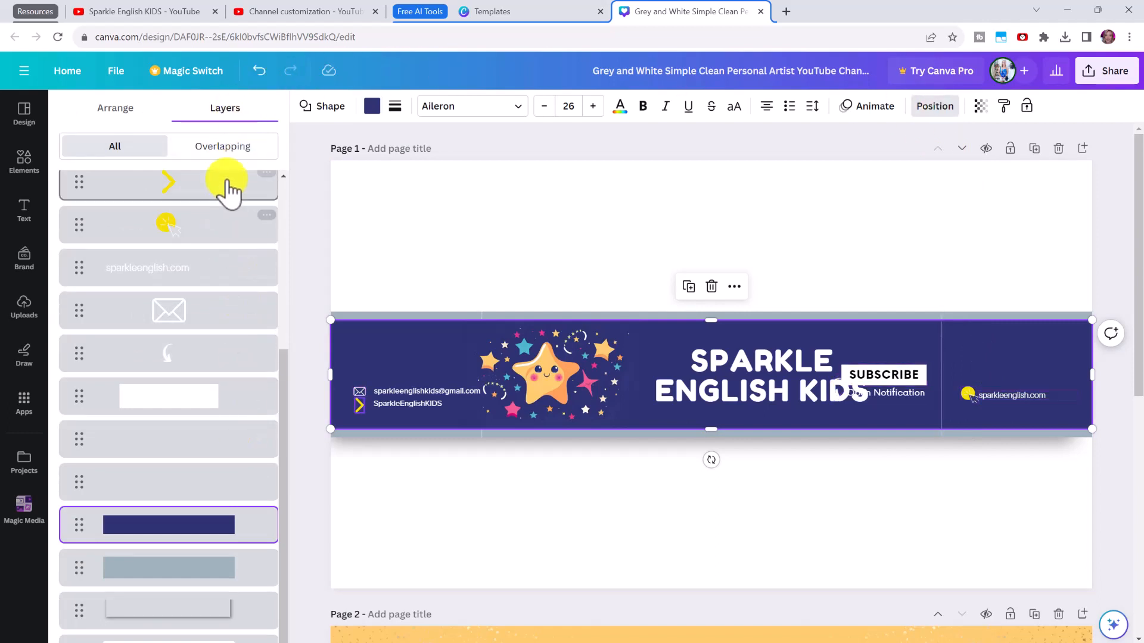
pyautogui.scroll(3, 217, 357)
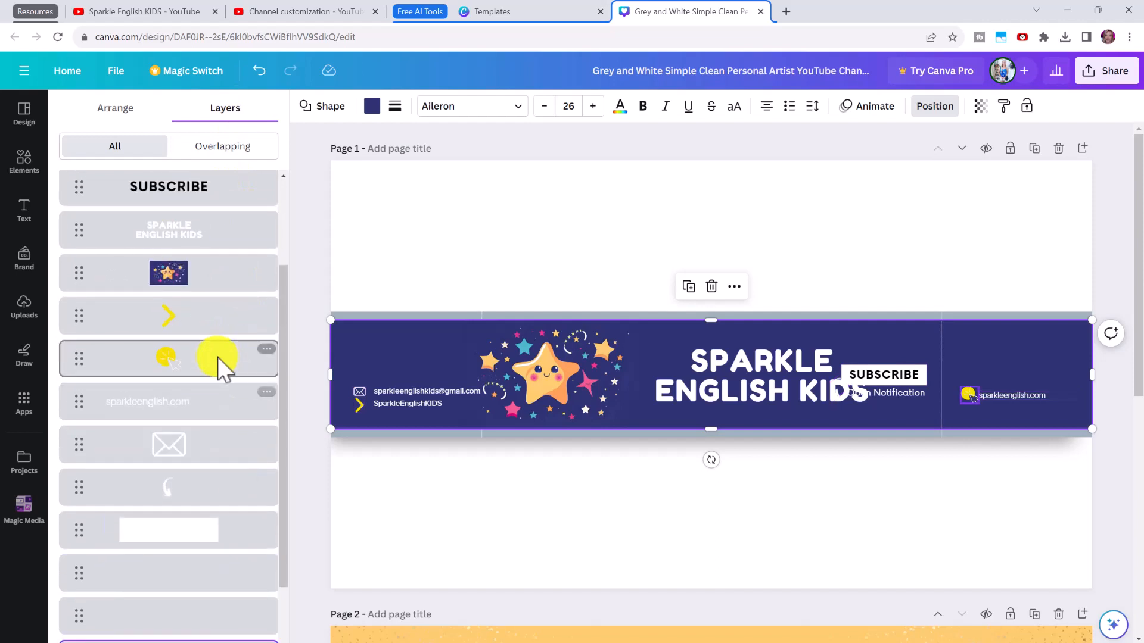
pyautogui.click(194, 536)
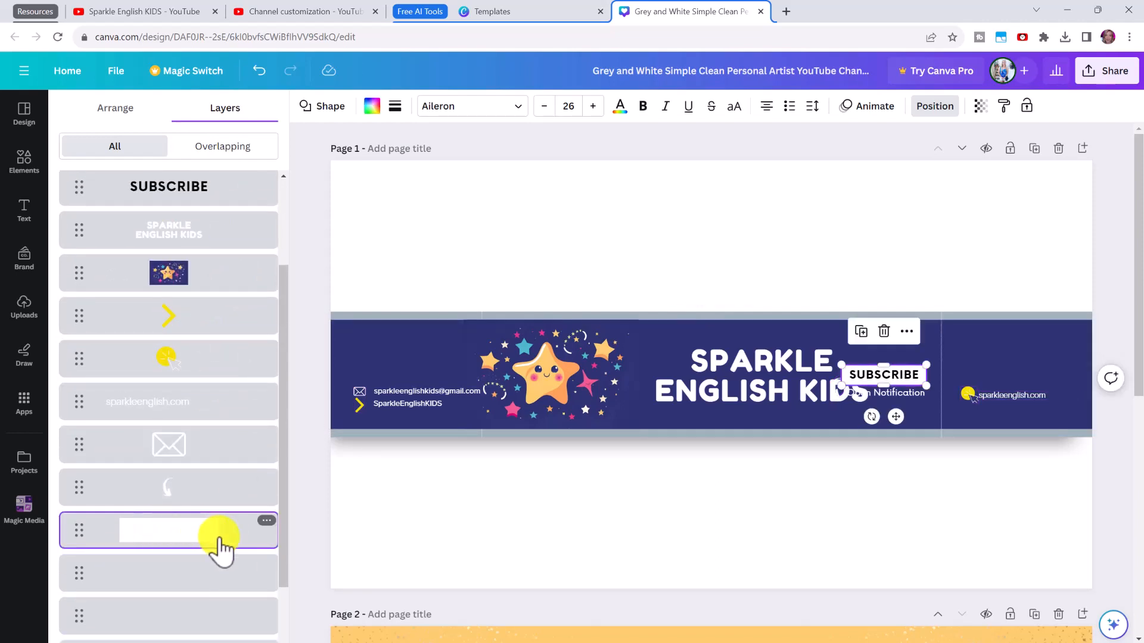
pyautogui.keyDown('shift'); pyautogui.click(228, 203); pyautogui.keyUp('shift')
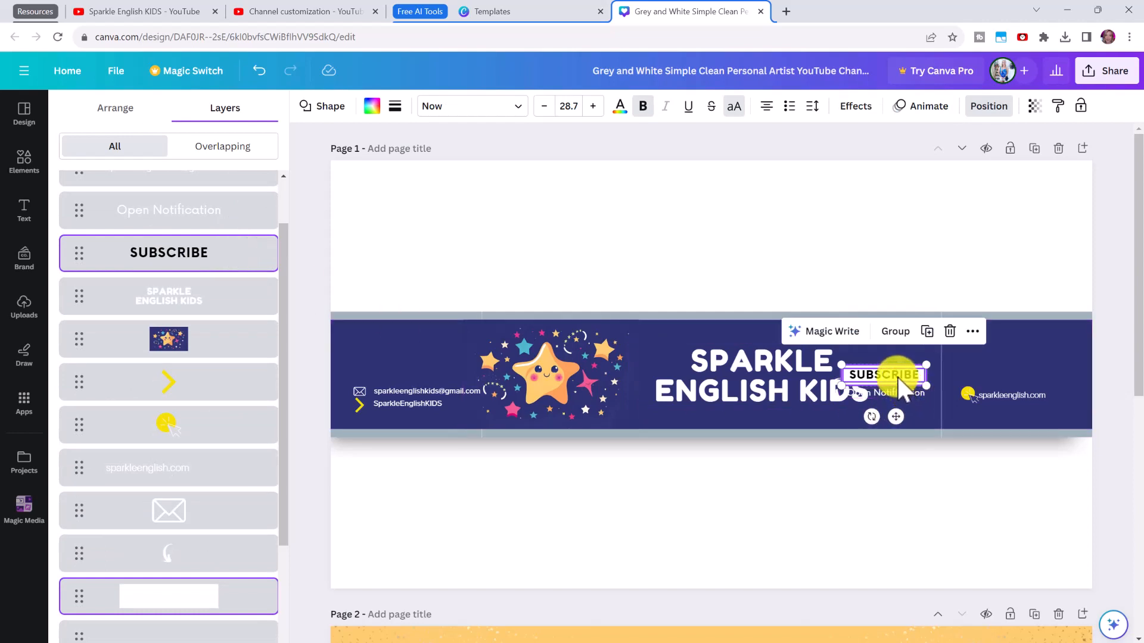
pyautogui.moveTo(900, 386); pyautogui.dragTo(1038, 374)
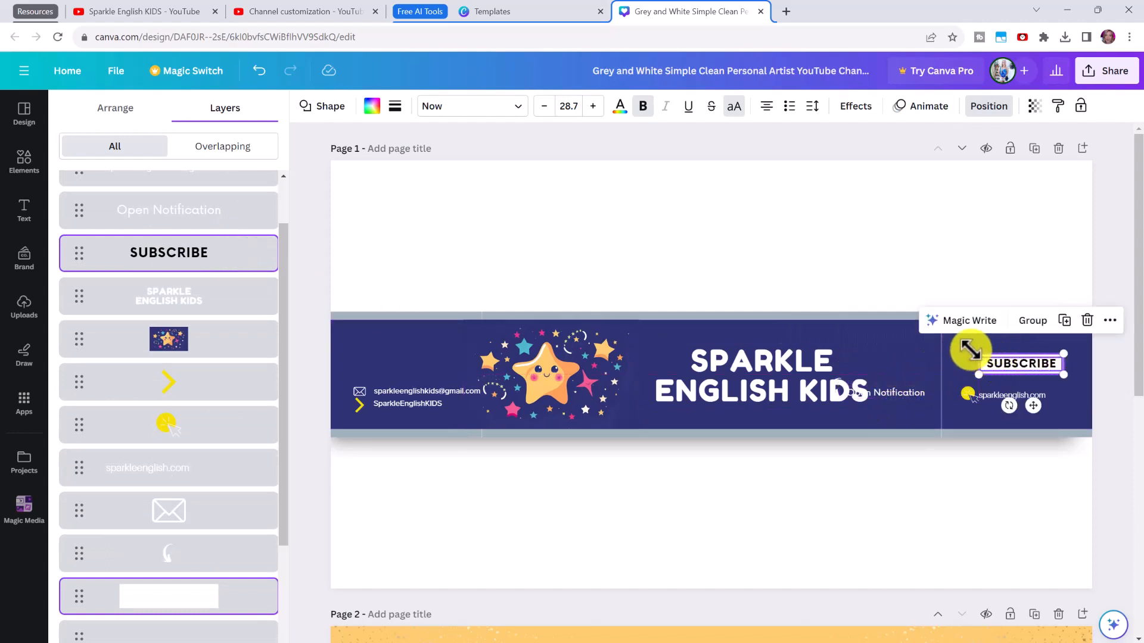
pyautogui.moveTo(969, 350)
pyautogui.mouseDown()
pyautogui.moveTo(952, 343)
pyautogui.moveTo(979, 361)
pyautogui.mouseUp()
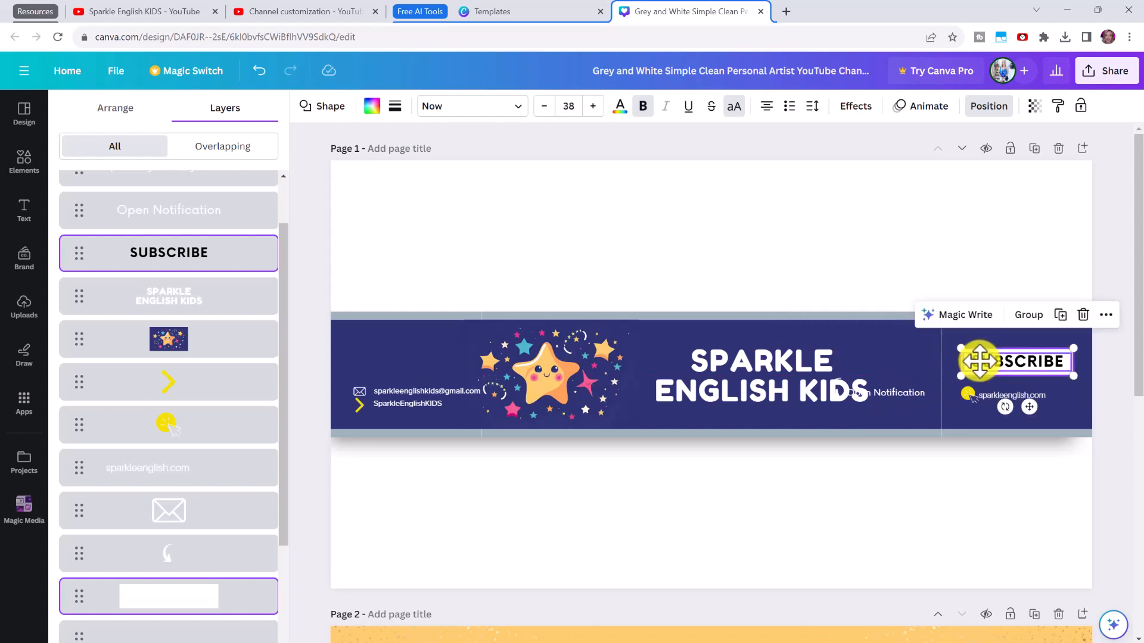
# Step: Delete the Open Notification text and the white curved arrow from the banner
pyautogui.click(908, 391)
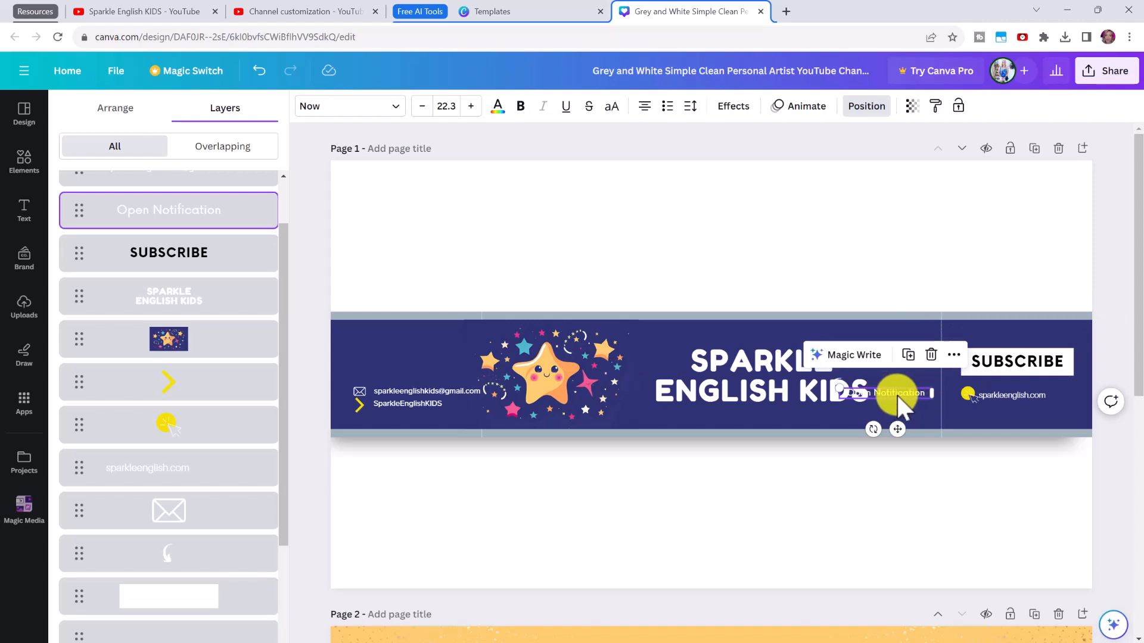
pyautogui.press('Delete')
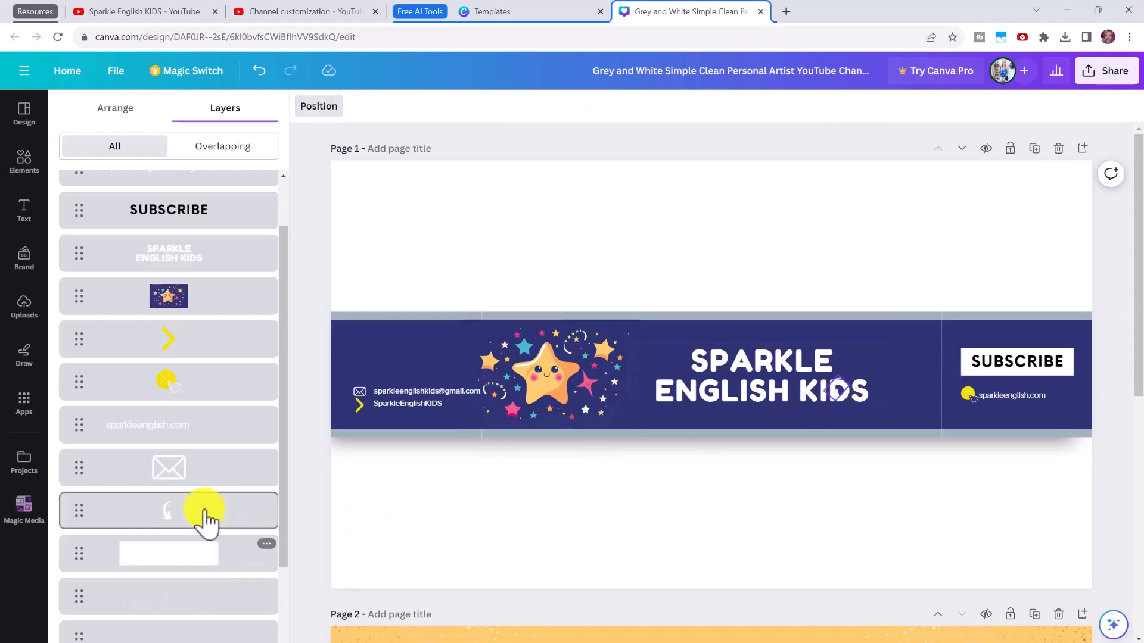
pyautogui.click(191, 519)
pyautogui.press('Delete')
# Step: Enlarge the SPARKLE ENGLISH KIDS title to a font size of about 89.6 and center it vertically in the dark band
pyautogui.click(728, 377)
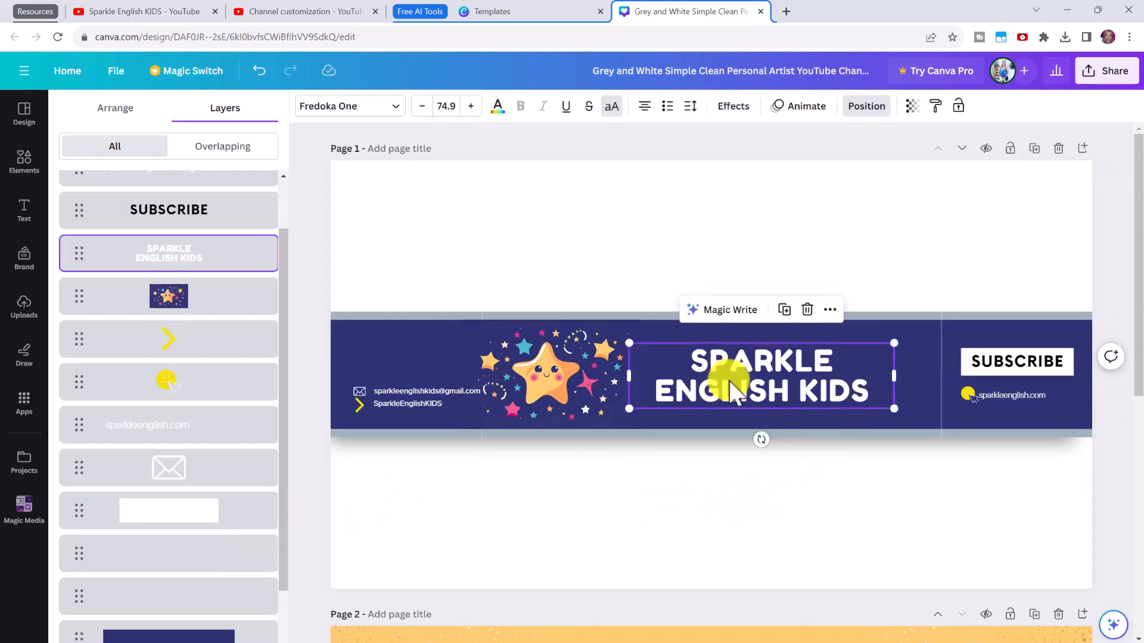
pyautogui.moveTo(894, 343); pyautogui.dragTo(950, 337)
pyautogui.moveTo(846, 370); pyautogui.dragTo(841, 372)
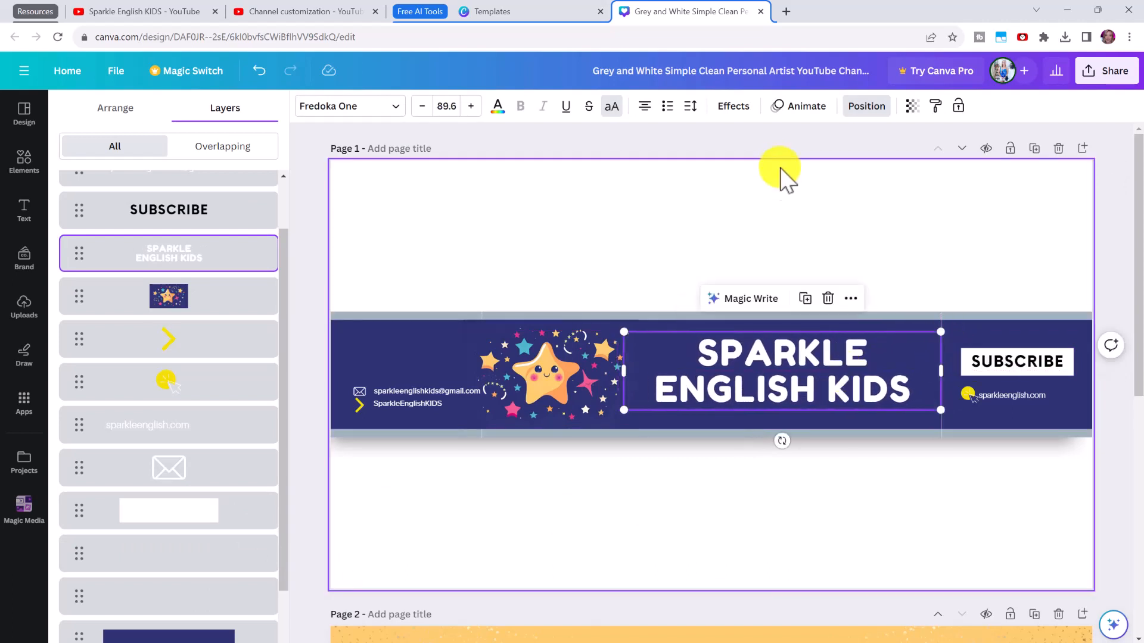
# Step: Apply the Neon text effect to the SPARKLE ENGLISH KIDS title
pyautogui.click(733, 107)
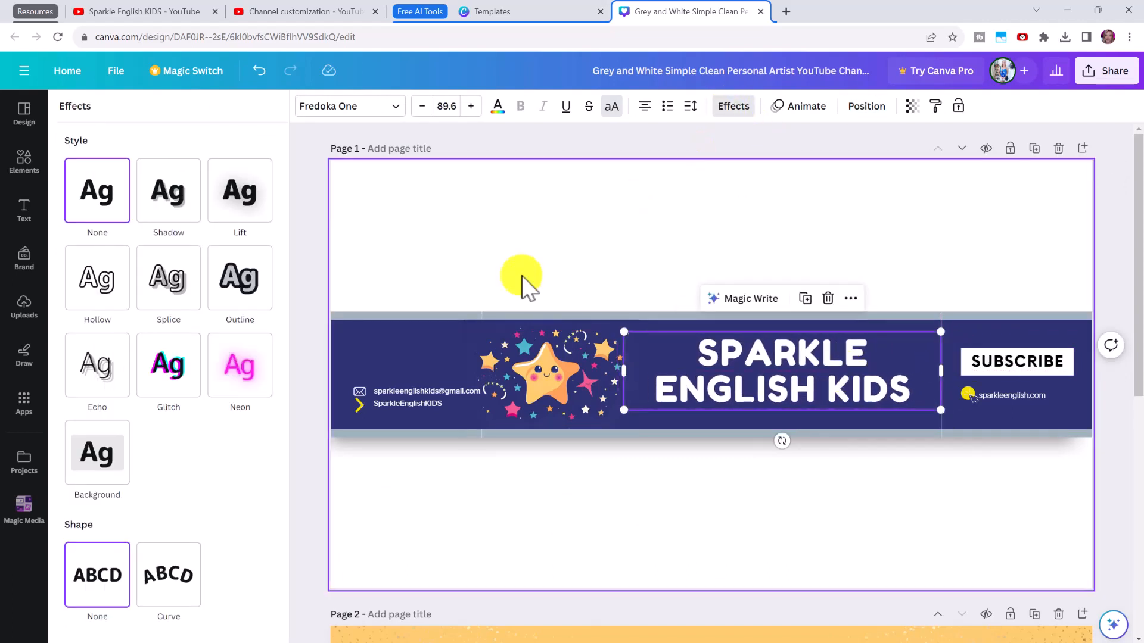
pyautogui.click(260, 375)
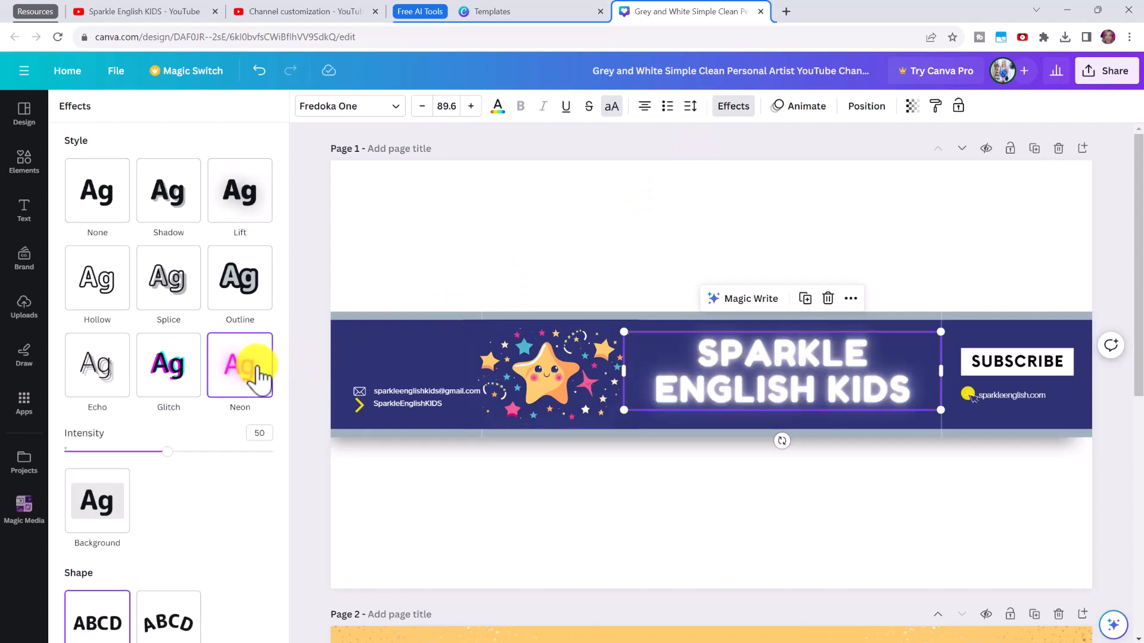
pyautogui.click(531, 485)
pyautogui.click(783, 383)
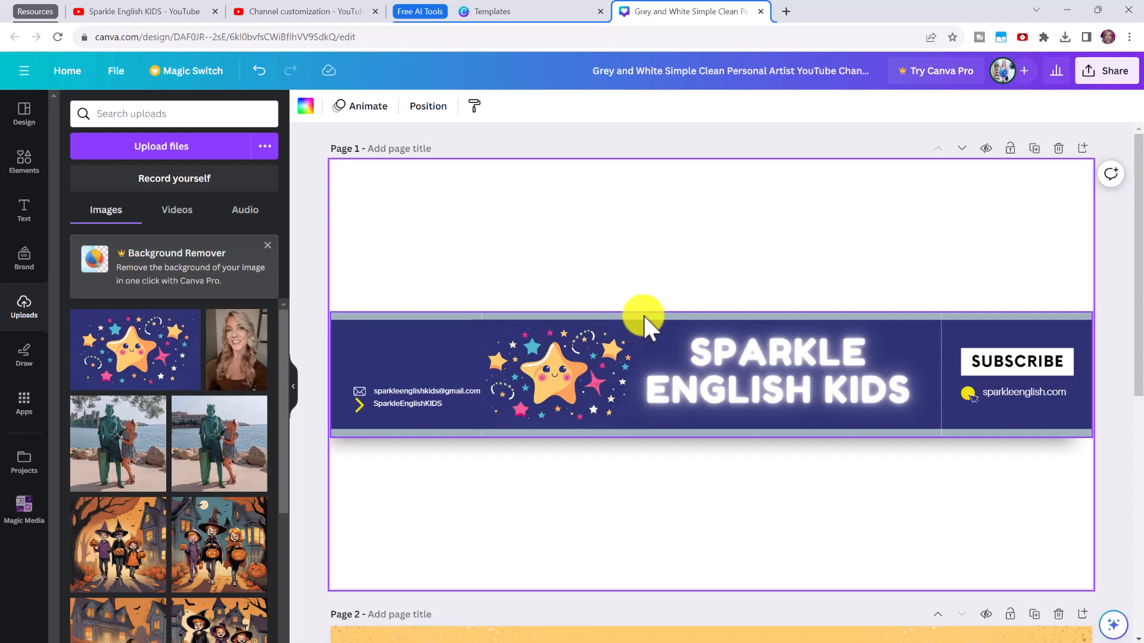
# Step: Recolor the grey strip behind the dark band to #4DBAC9 by sampling the teal star in the artwork
pyautogui.click(642, 313)
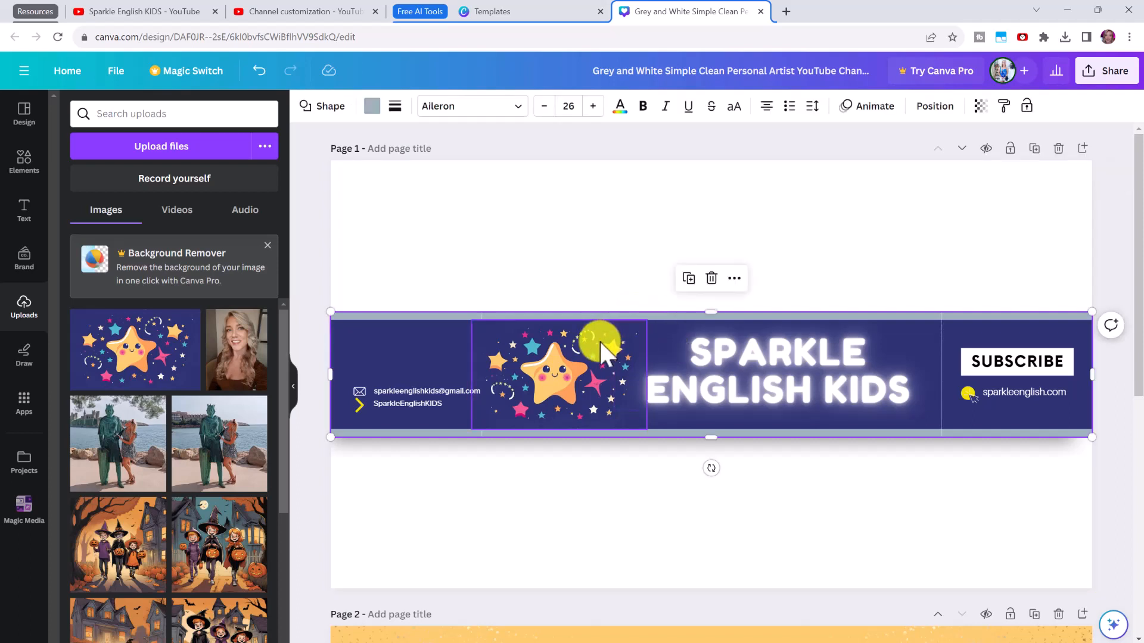
pyautogui.click(372, 106)
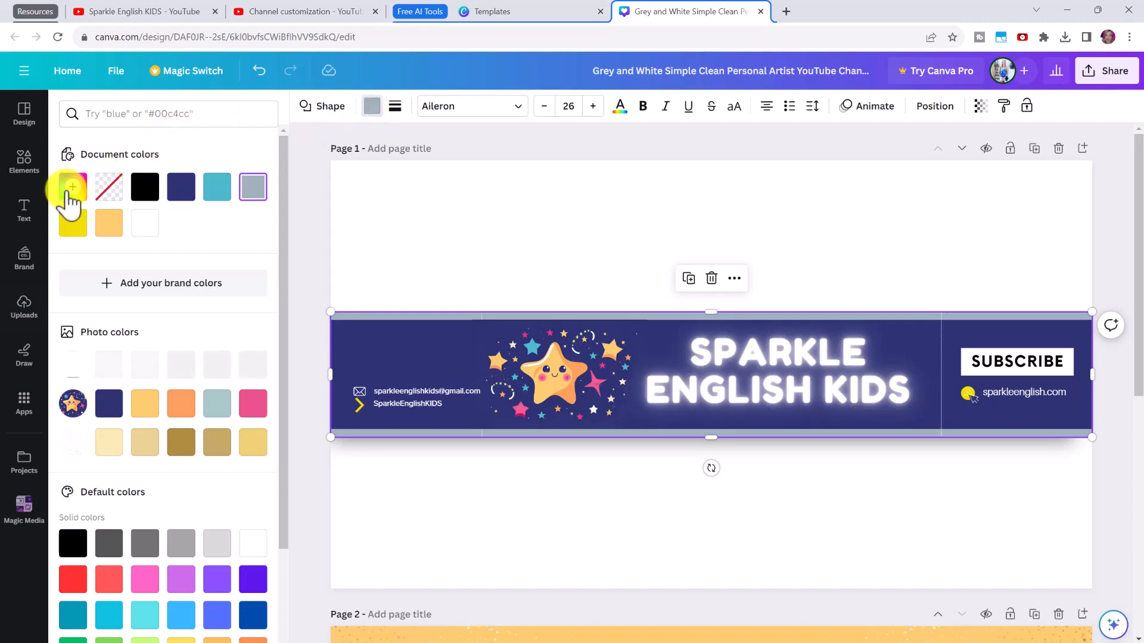
pyautogui.click(71, 188)
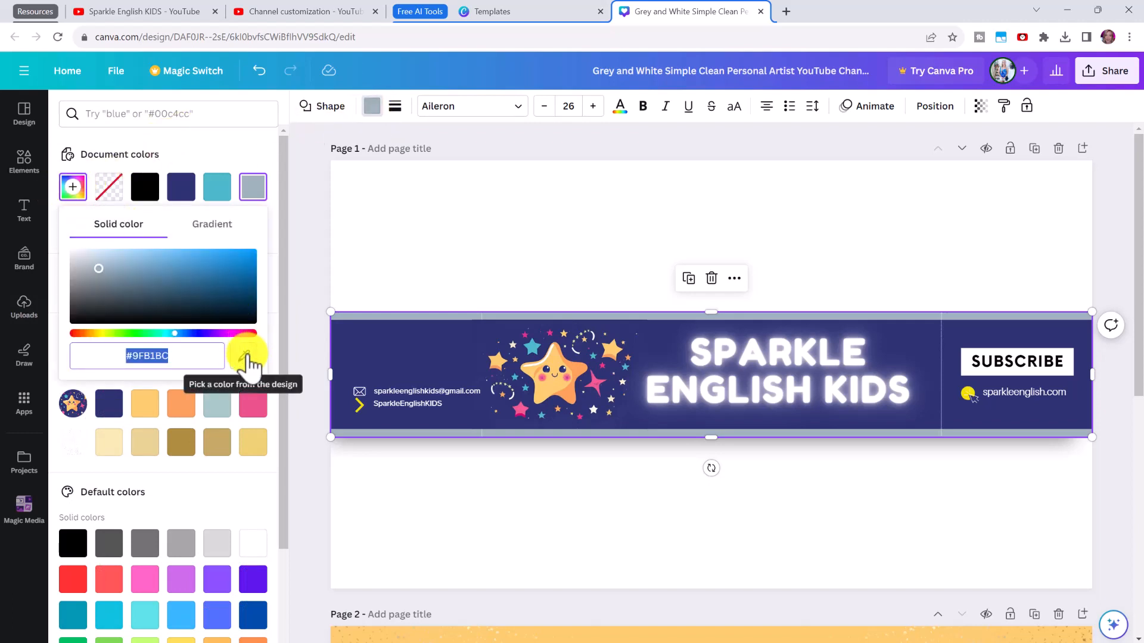
pyautogui.click(246, 356)
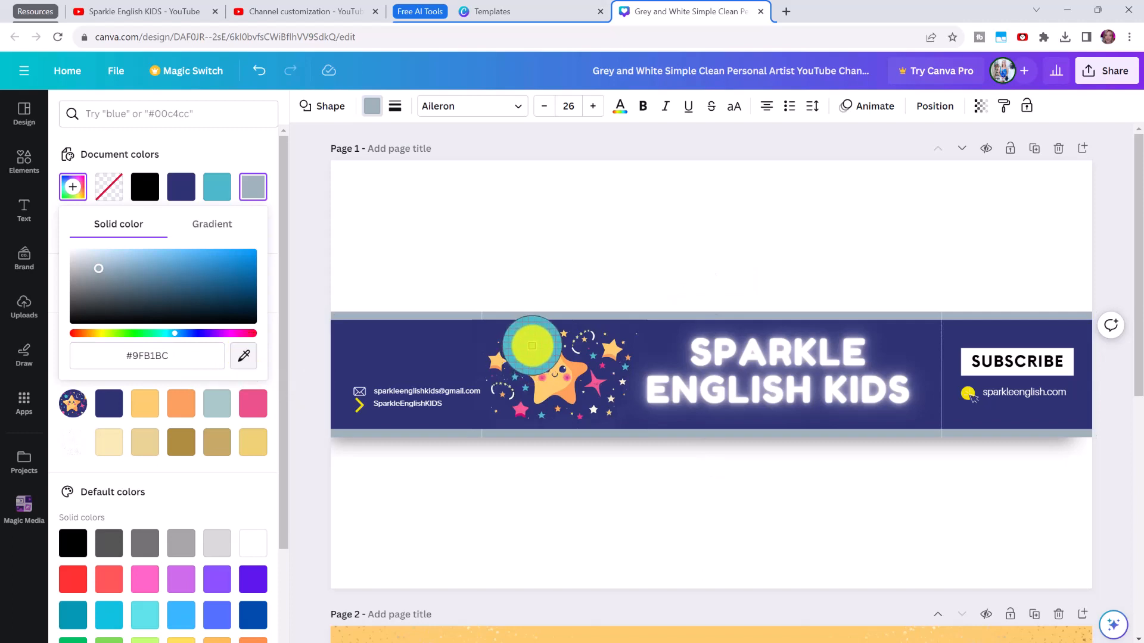
pyautogui.click(532, 345)
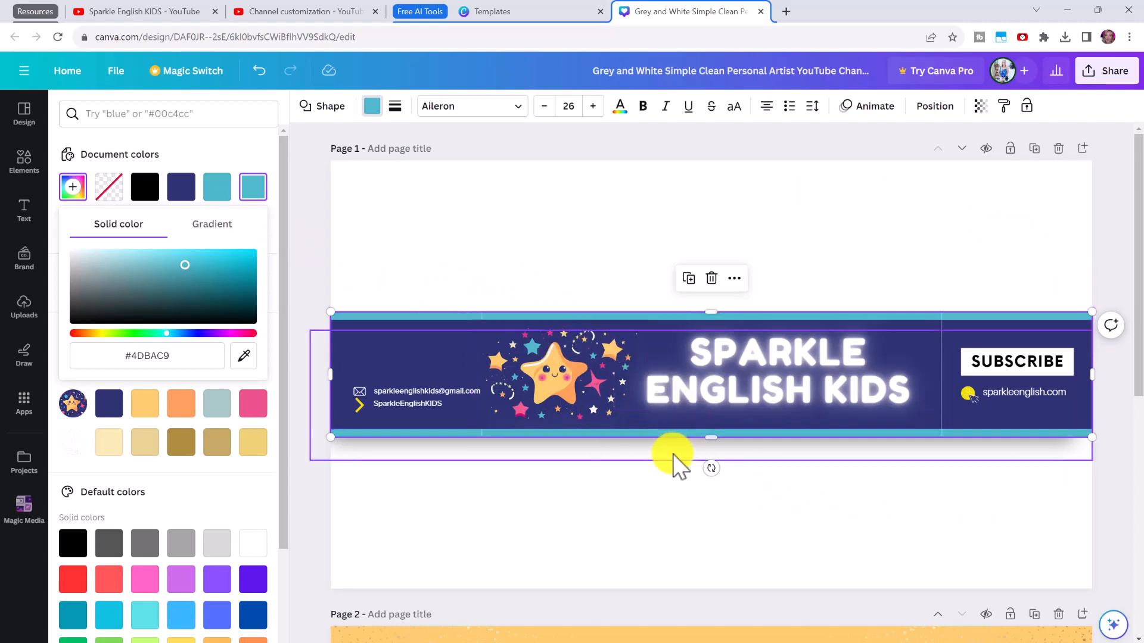
# Step: Set the page 1 background color to #FBCC6A by sampling a yellow star in the artwork
pyautogui.click(607, 201)
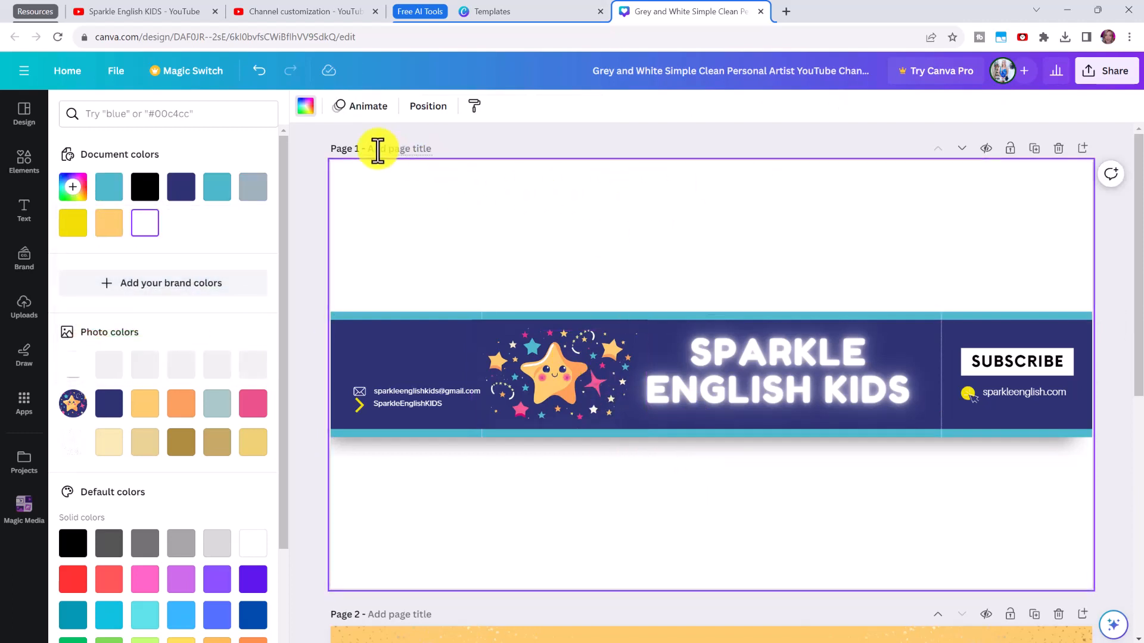
pyautogui.click(303, 106)
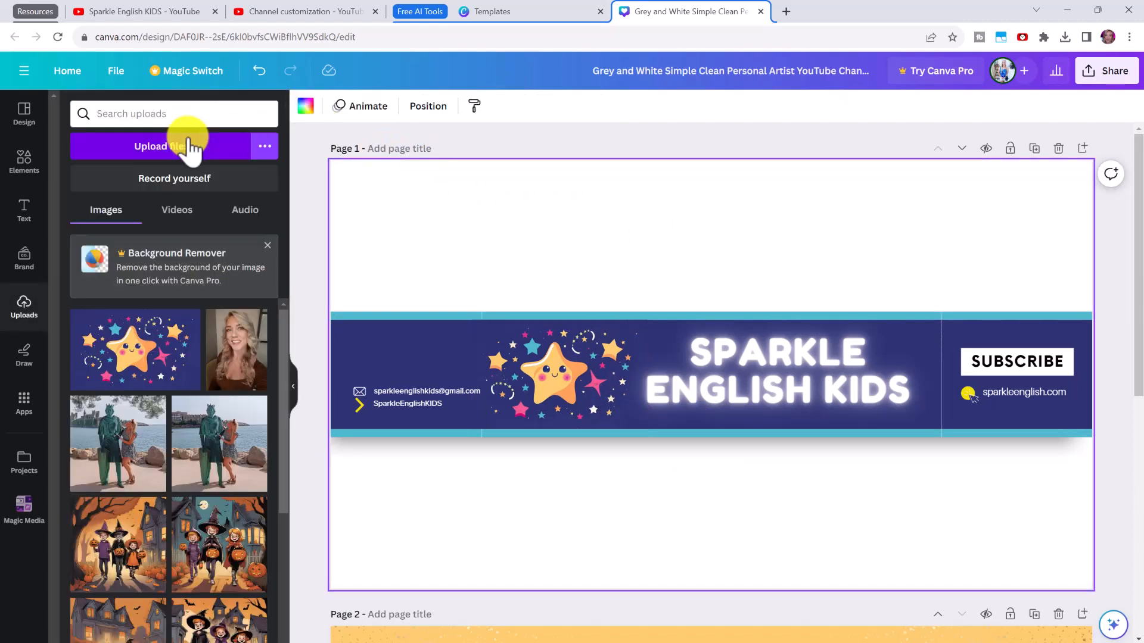
pyautogui.click(304, 107)
pyautogui.click(72, 188)
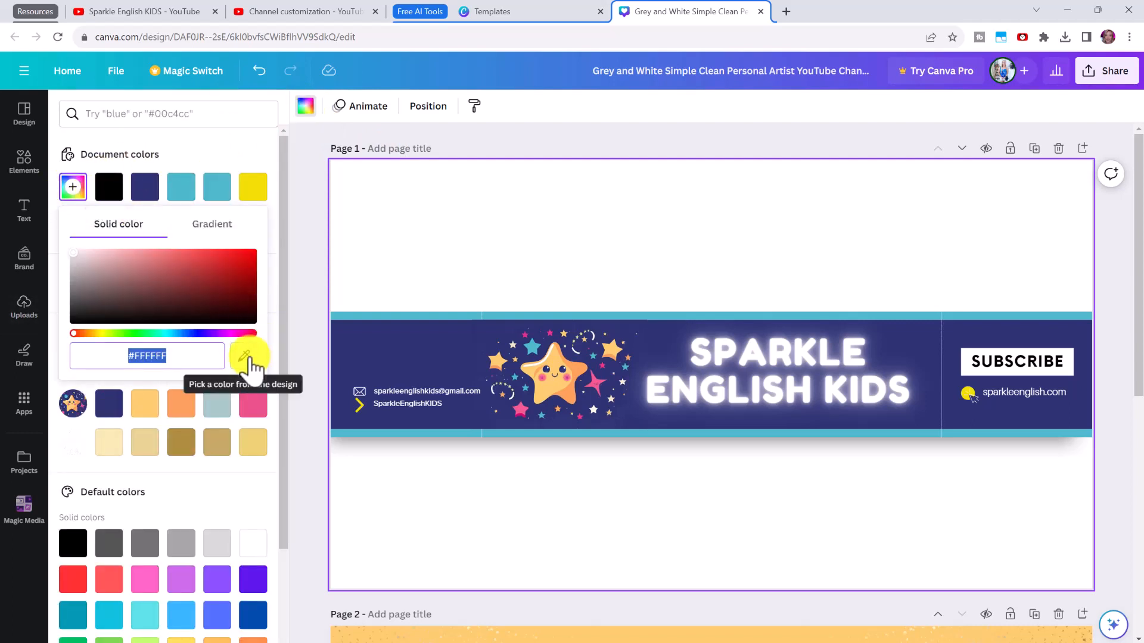
pyautogui.click(245, 357)
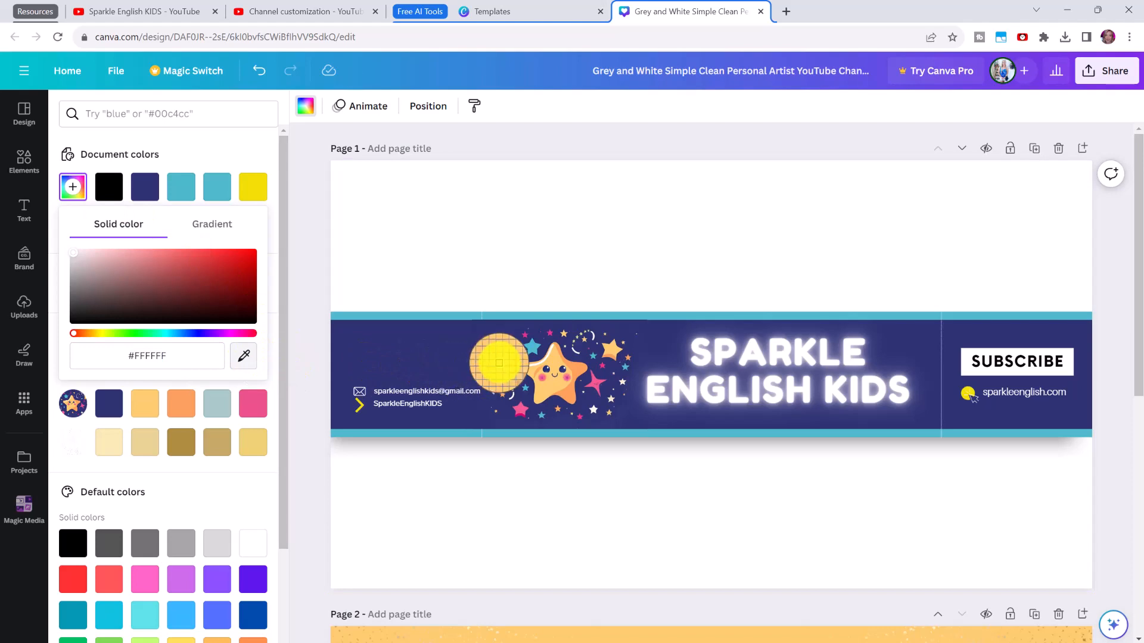
pyautogui.click(500, 357)
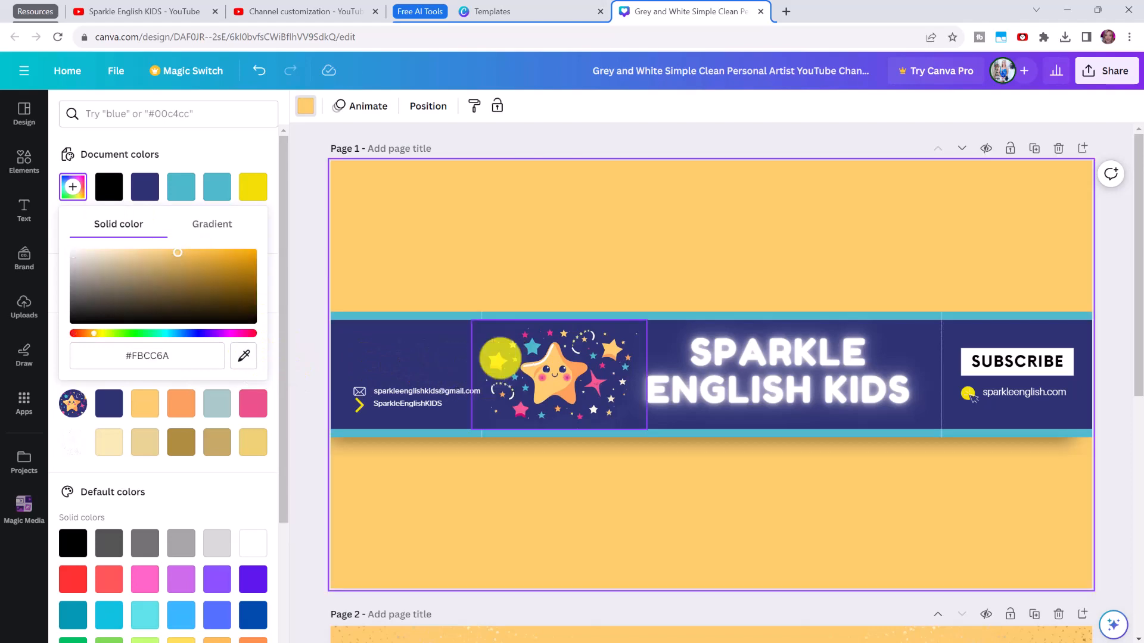
# Step: Add the fine gold speckle graphic from the sparkles search to page 1 and fit it into the upper-left yellow area
pyautogui.click(625, 506)
pyautogui.click(24, 162)
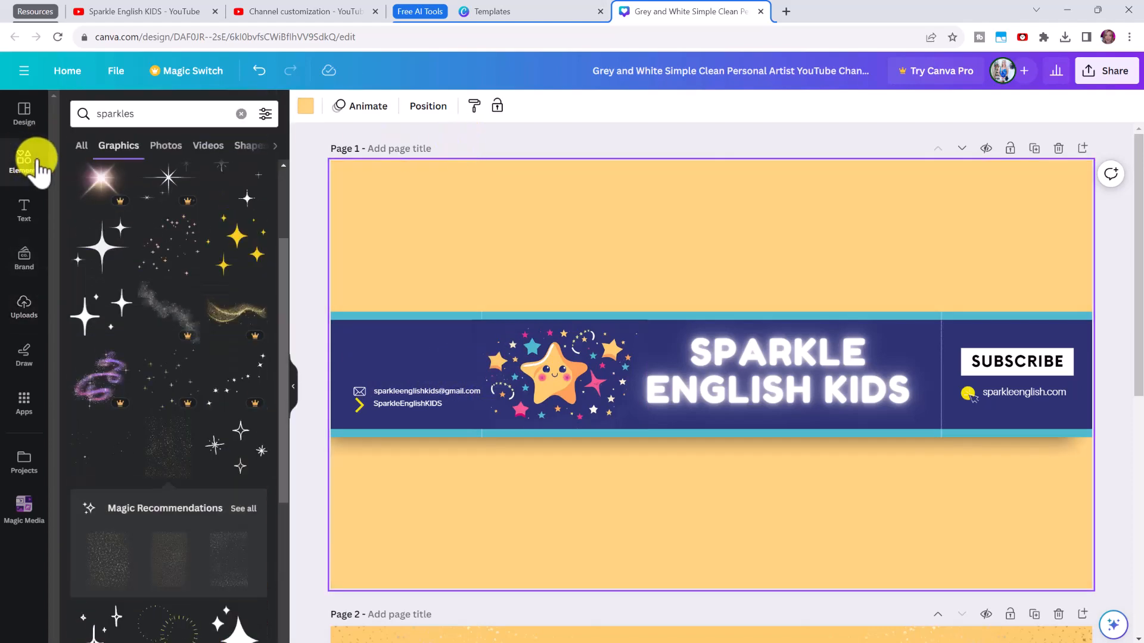
pyautogui.click(114, 122)
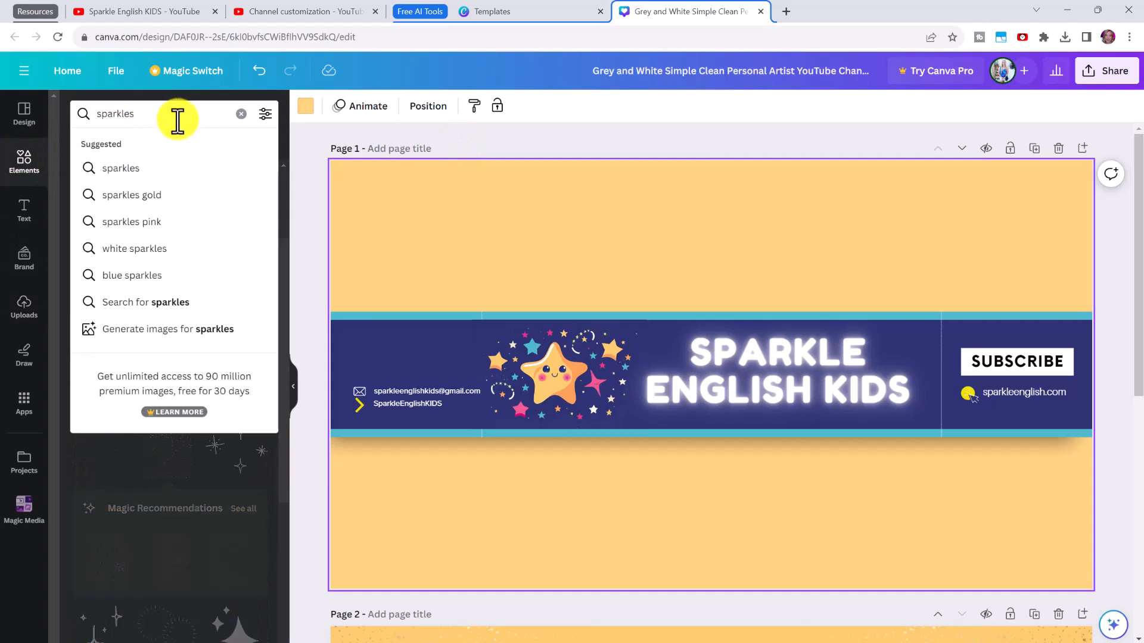
pyautogui.press('Return')
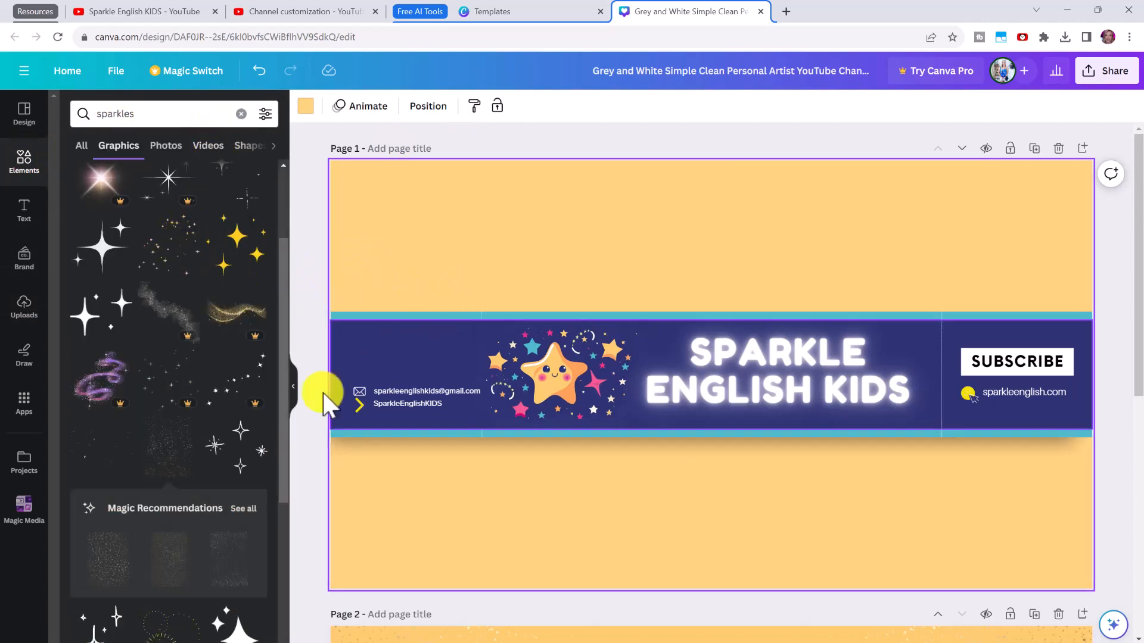
pyautogui.click(170, 459)
pyautogui.moveTo(674, 491); pyautogui.dragTo(367, 316)
pyautogui.moveTo(572, 427); pyautogui.dragTo(474, 322)
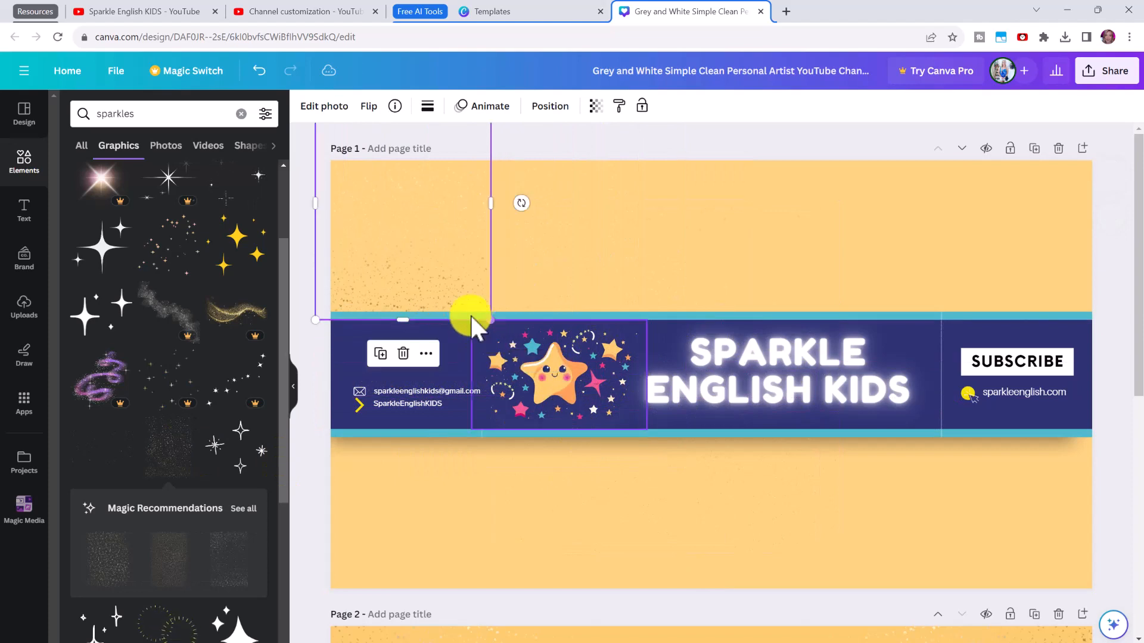
# Step: Enlarge the speckle graphic and position speckles over the yellow areas below and above the band at the page's left edge
pyautogui.moveTo(405, 209); pyautogui.dragTo(409, 548)
pyautogui.moveTo(502, 439); pyautogui.dragTo(634, 381)
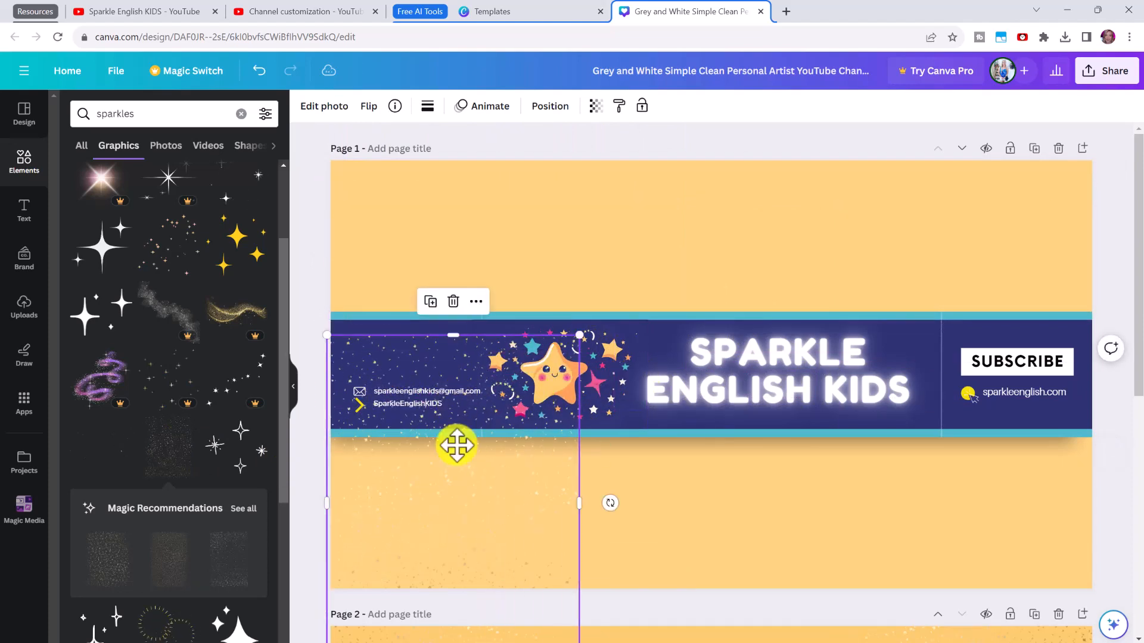
pyautogui.moveTo(456, 446); pyautogui.dragTo(429, 211)
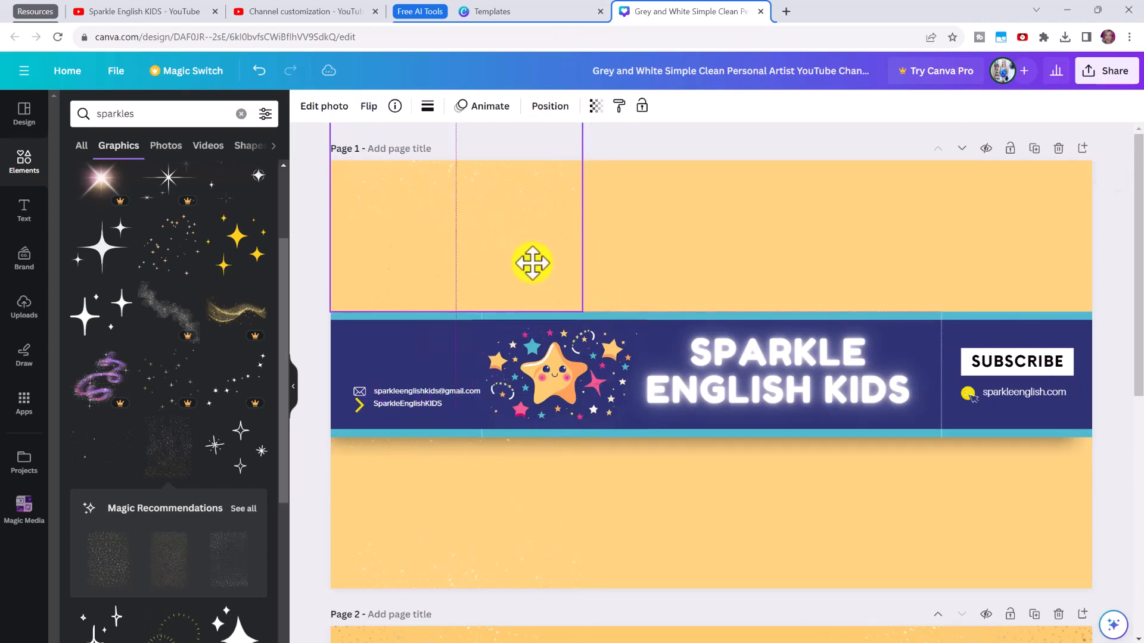
pyautogui.click(649, 253)
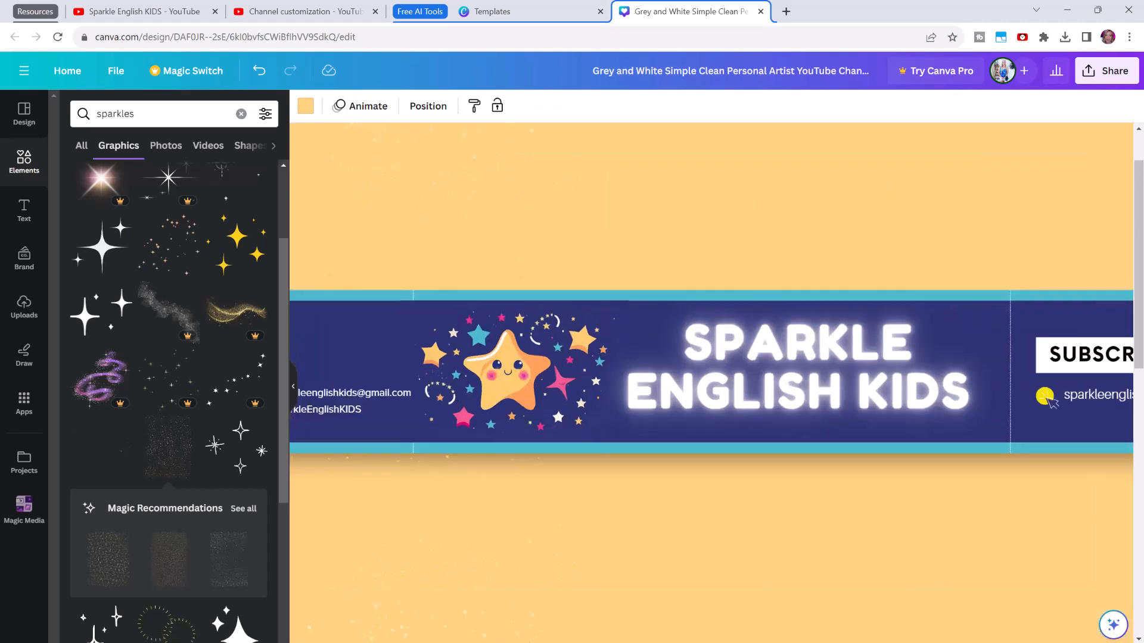
# Step: Delete the thin vertical line between the contact details and the star artwork
pyautogui.hotkey('ctrl', '+')
pyautogui.hscroll(-2, 498, 314)
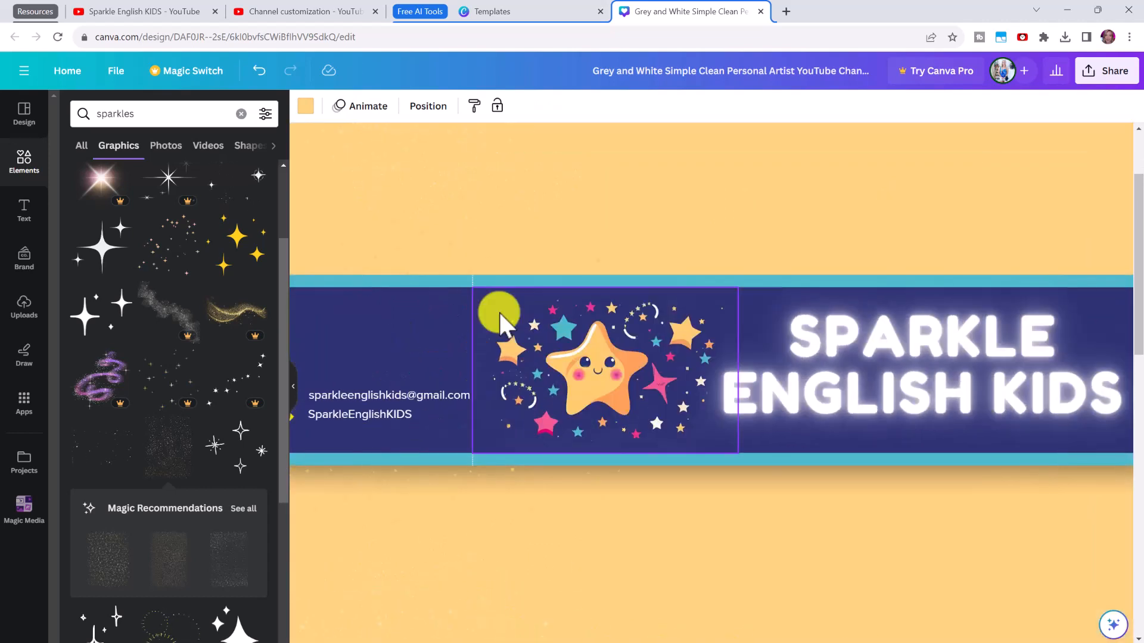
pyautogui.click(472, 280)
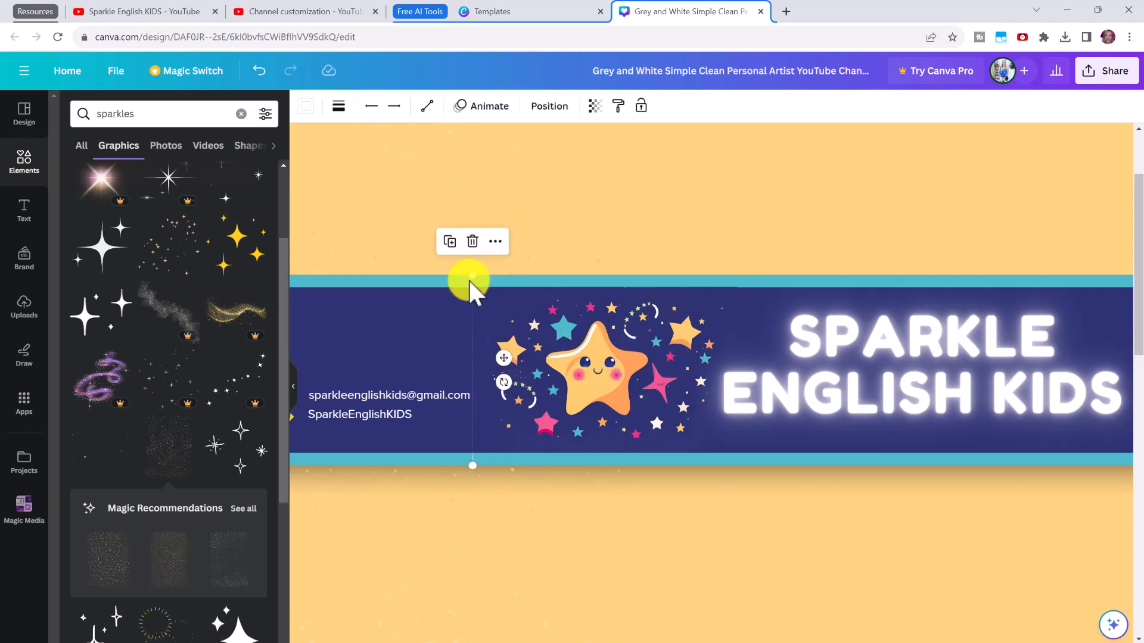
pyautogui.press('Delete')
pyautogui.click(477, 298)
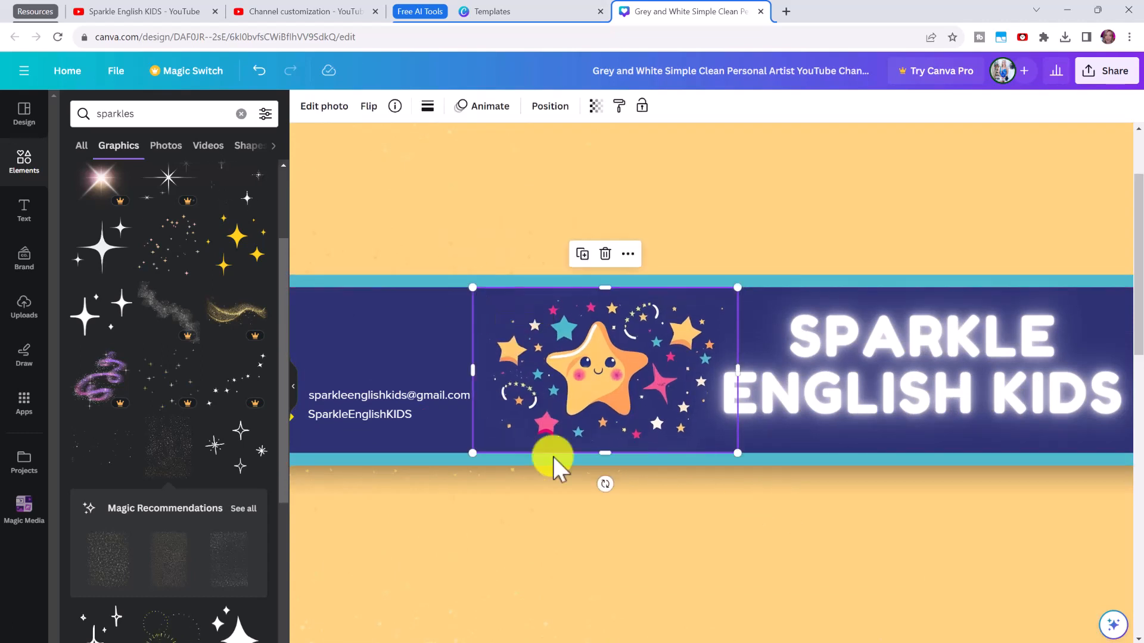
# Step: Delete the thin vertical line between the neon title and the subscribe block on the banner
pyautogui.click(620, 522)
pyautogui.hscroll(3, 882, 596)
pyautogui.click(985, 361)
pyautogui.click(986, 287)
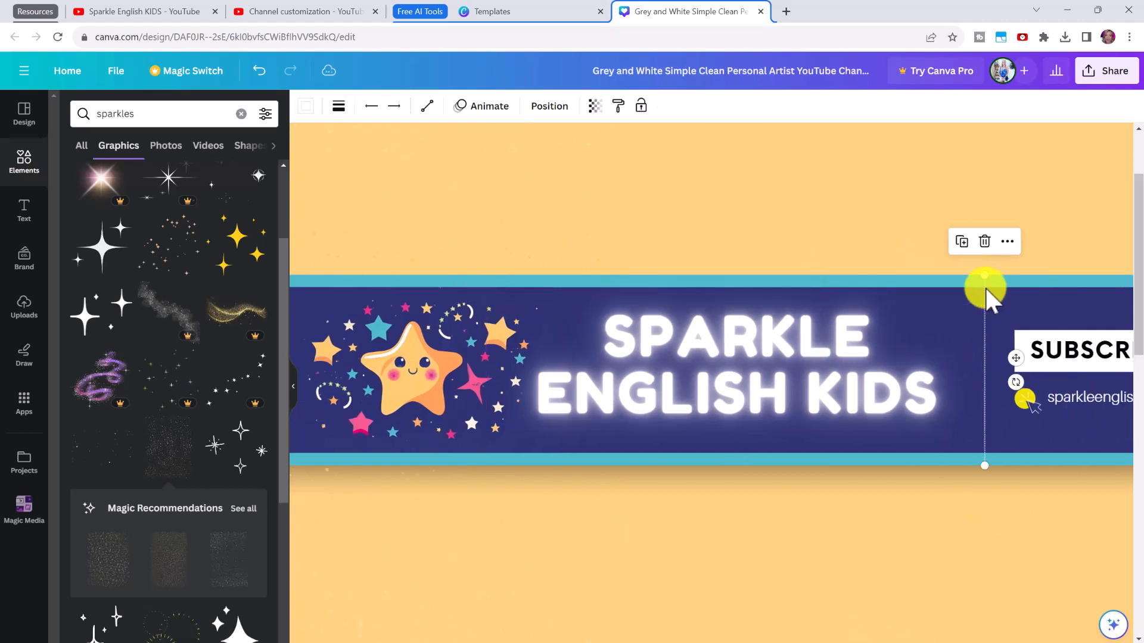
pyautogui.press('Delete')
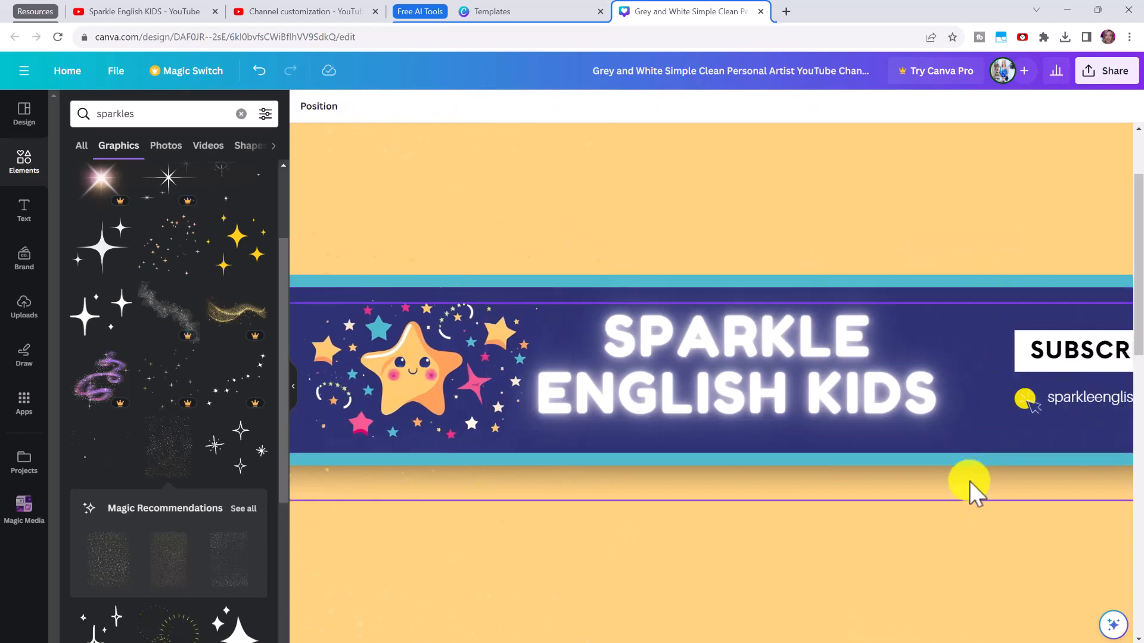
pyautogui.moveTo(929, 642); pyautogui.dragTo(924, 642)
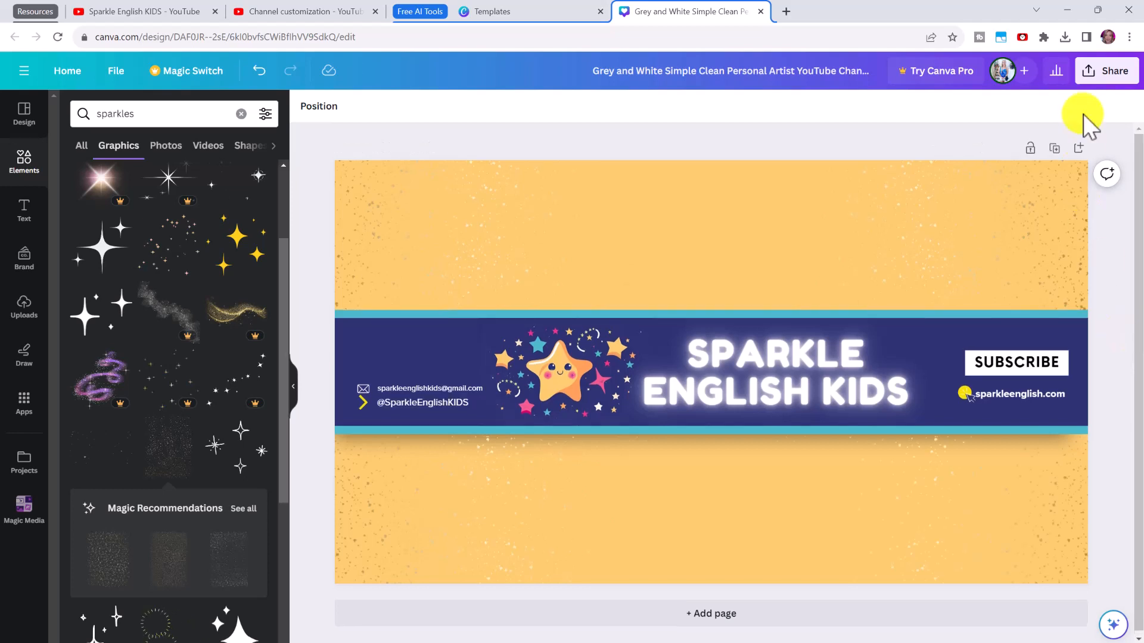
# Step: Download the finished banner as a PNG at 2,560 × 1,440 px
pyautogui.click(1109, 74)
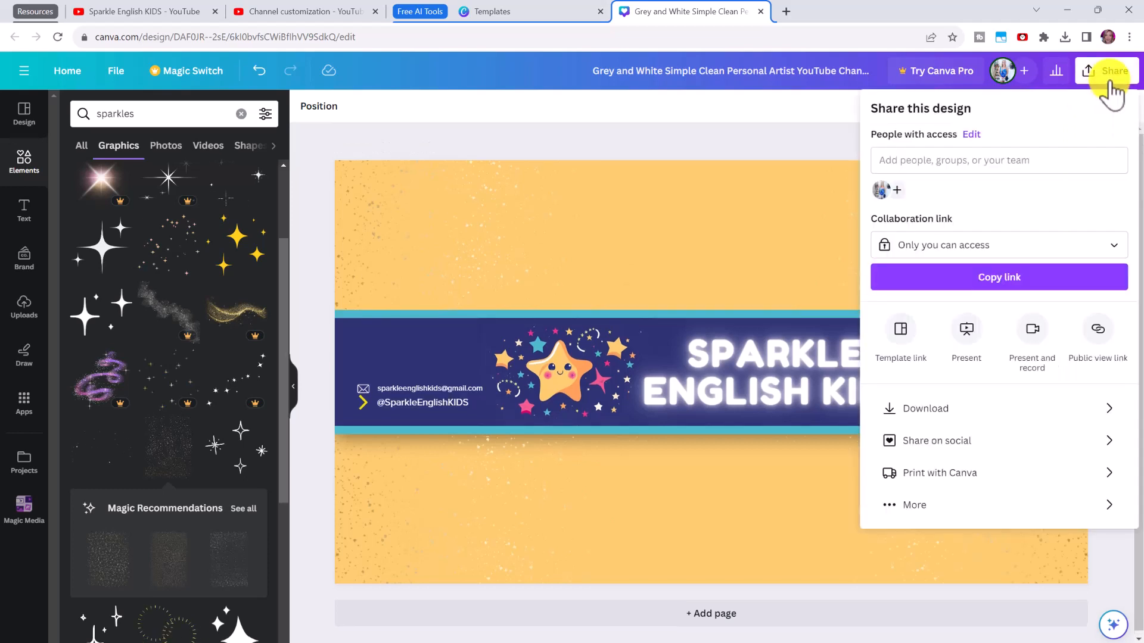
pyautogui.click(1013, 409)
pyautogui.click(1003, 338)
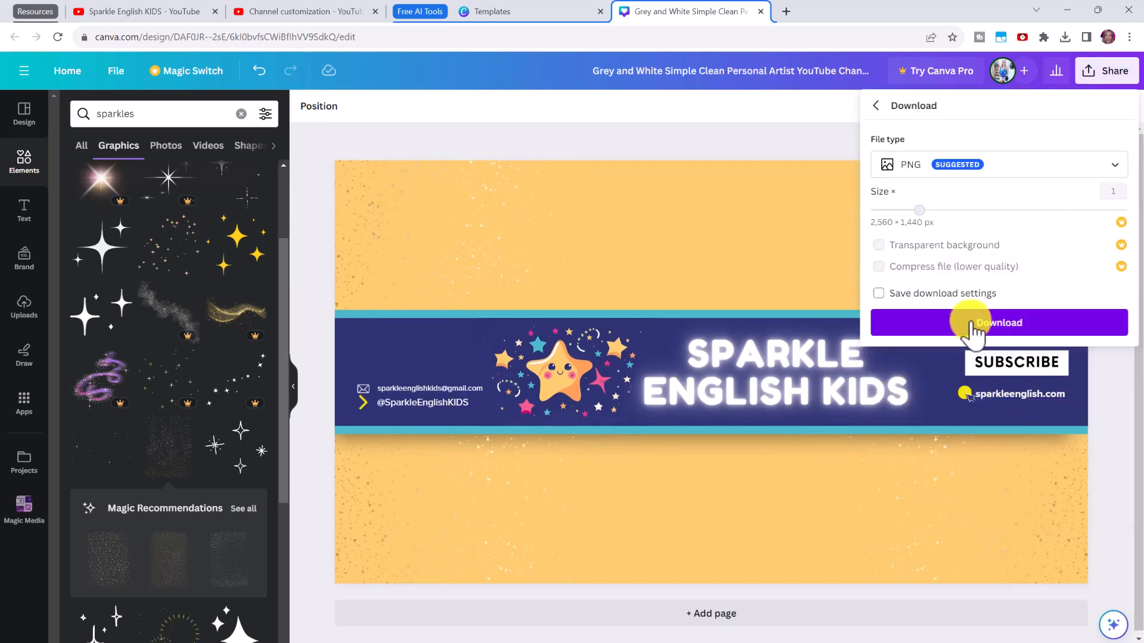
# Step: In YouTube Studio, upload the downloaded banner as the channel's banner image, accept the crop and publish the change
pyautogui.hotkey('ctrl', '2')
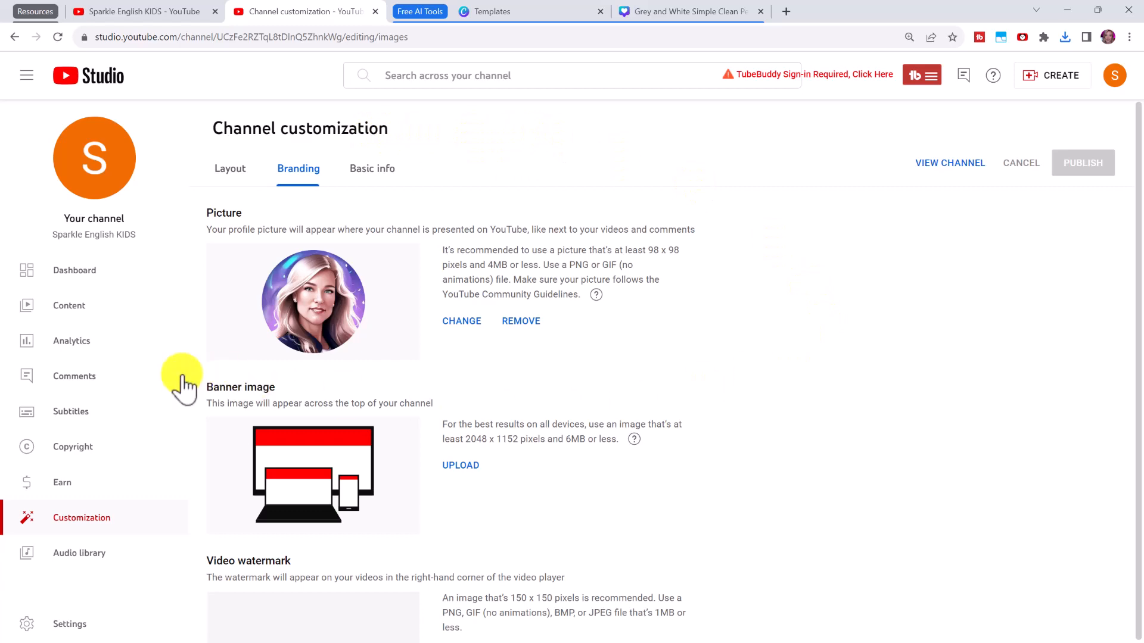
pyautogui.click(459, 466)
pyautogui.doubleClick(719, 354)
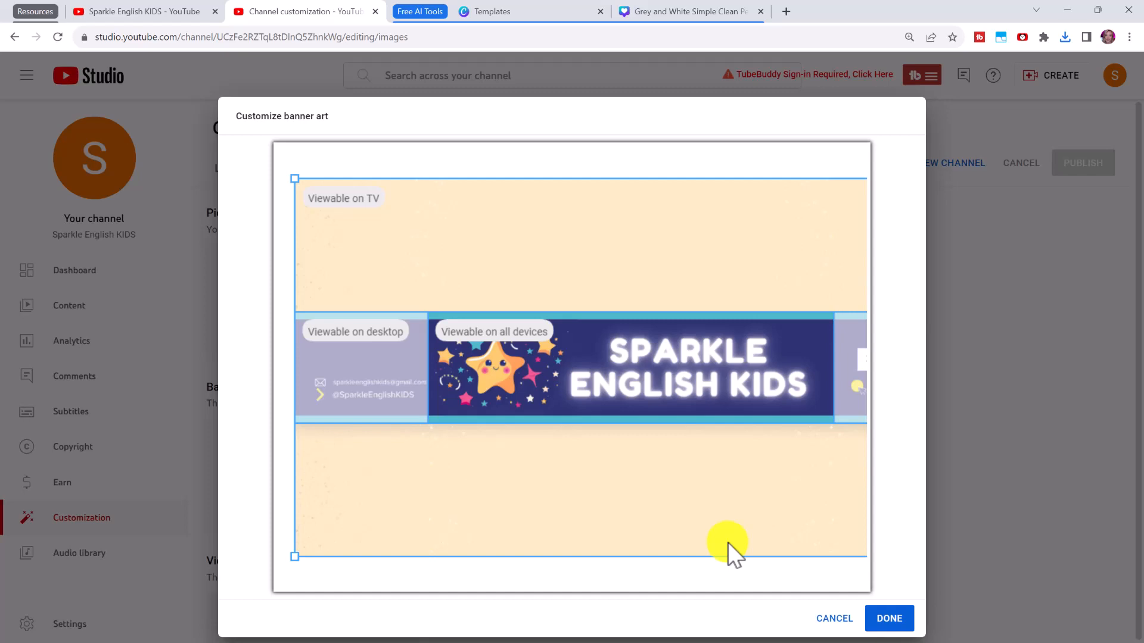
pyautogui.click(909, 622)
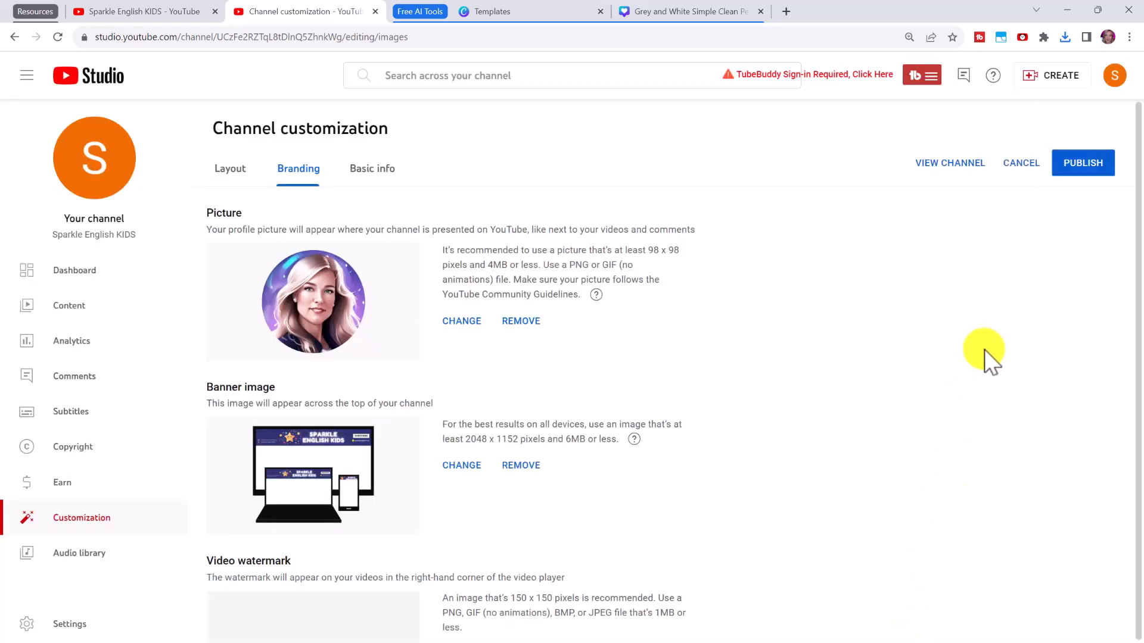
pyautogui.click(1084, 170)
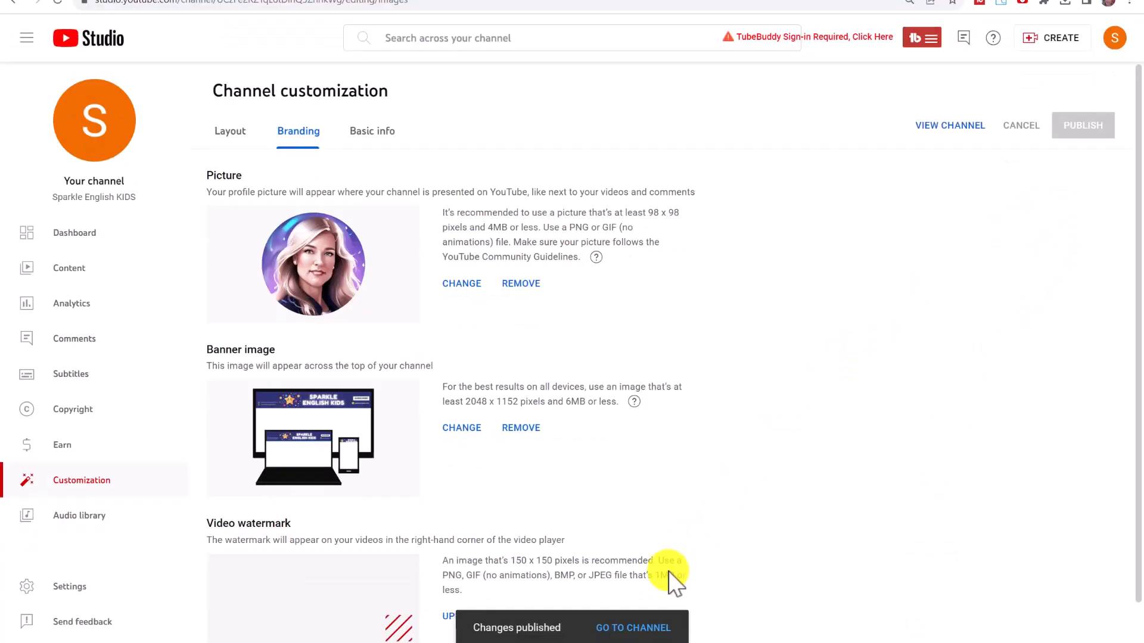
# Step: View the live channel page with its banner and reopen the channel's branding settings at the video watermark section
pyautogui.click(653, 627)
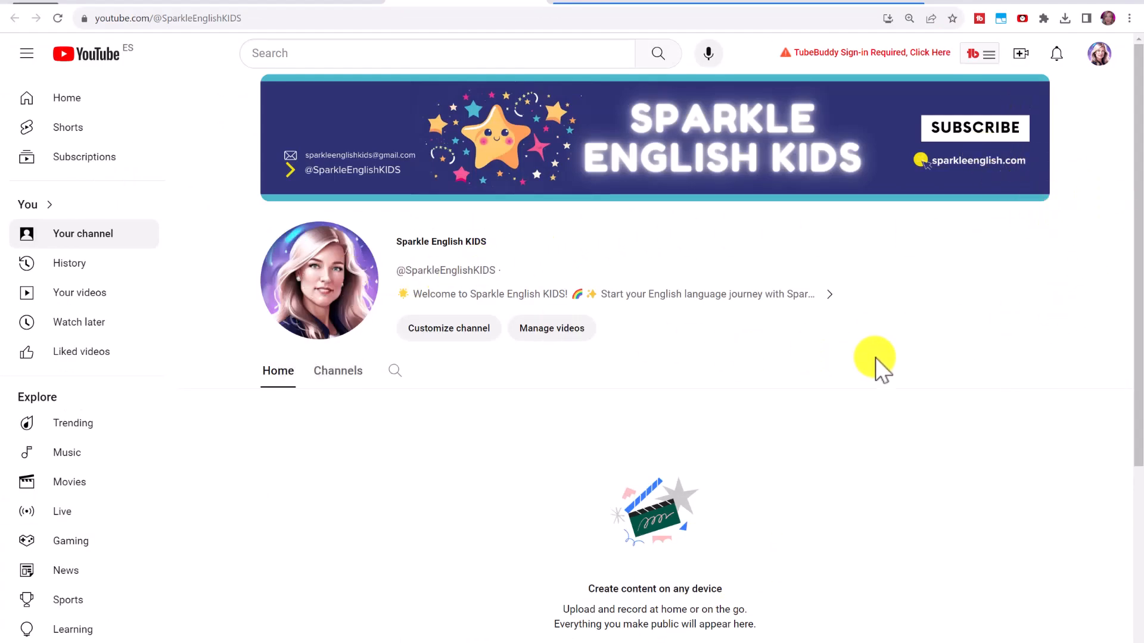
pyautogui.click(452, 329)
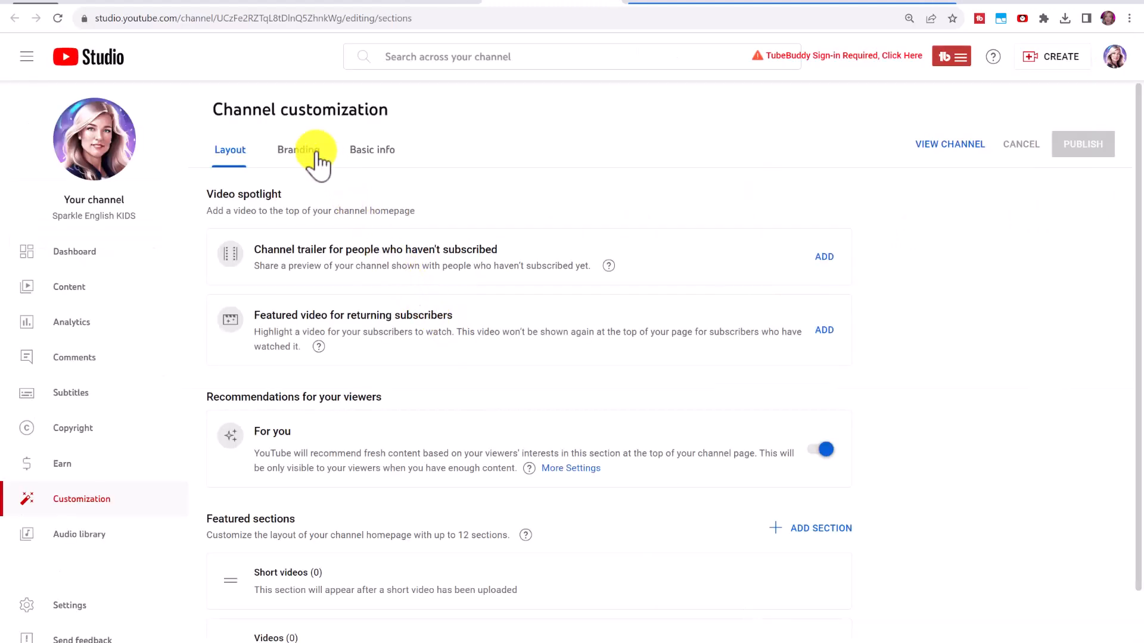
pyautogui.click(314, 153)
pyautogui.scroll(-1, 529, 247)
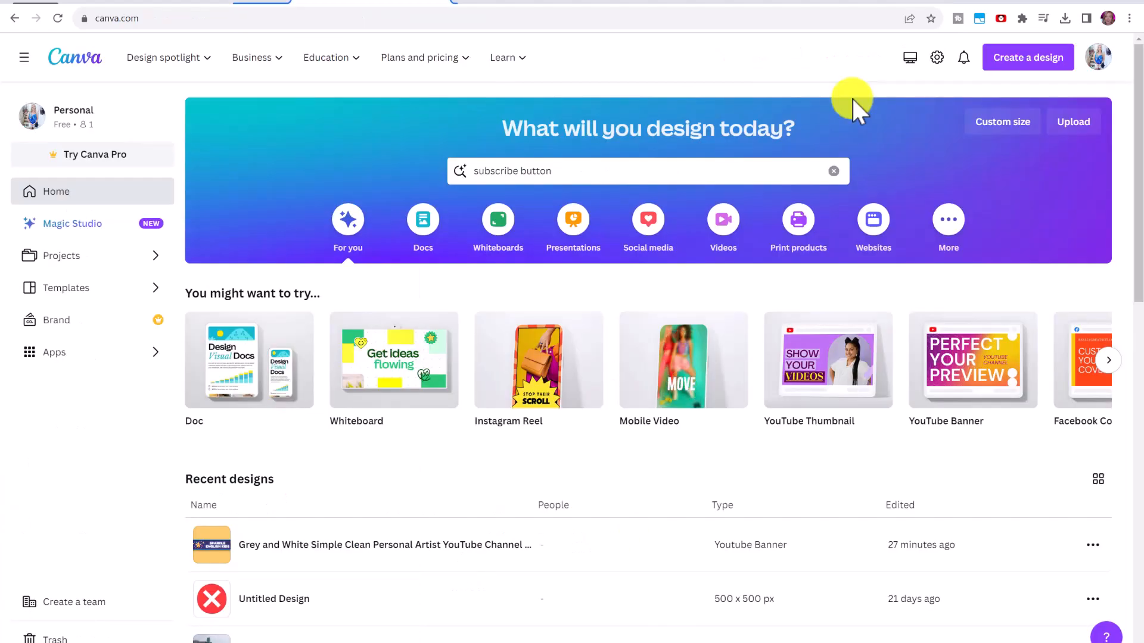
# Step: In Canva, create a new custom-size design of 500 × 500 px
pyautogui.click(1036, 69)
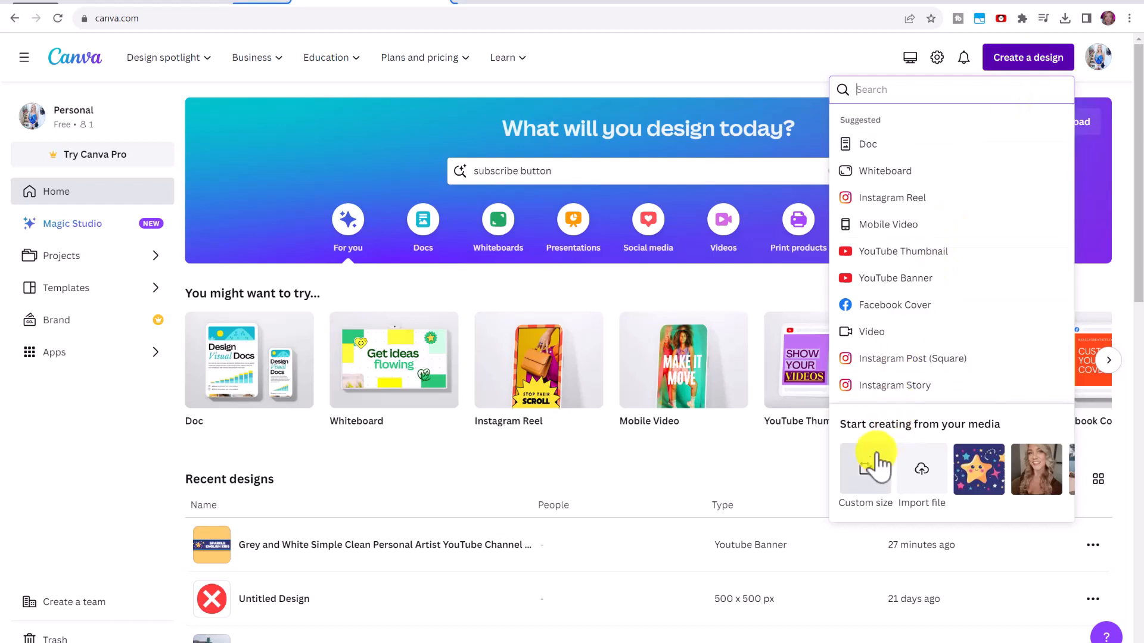
pyautogui.click(870, 469)
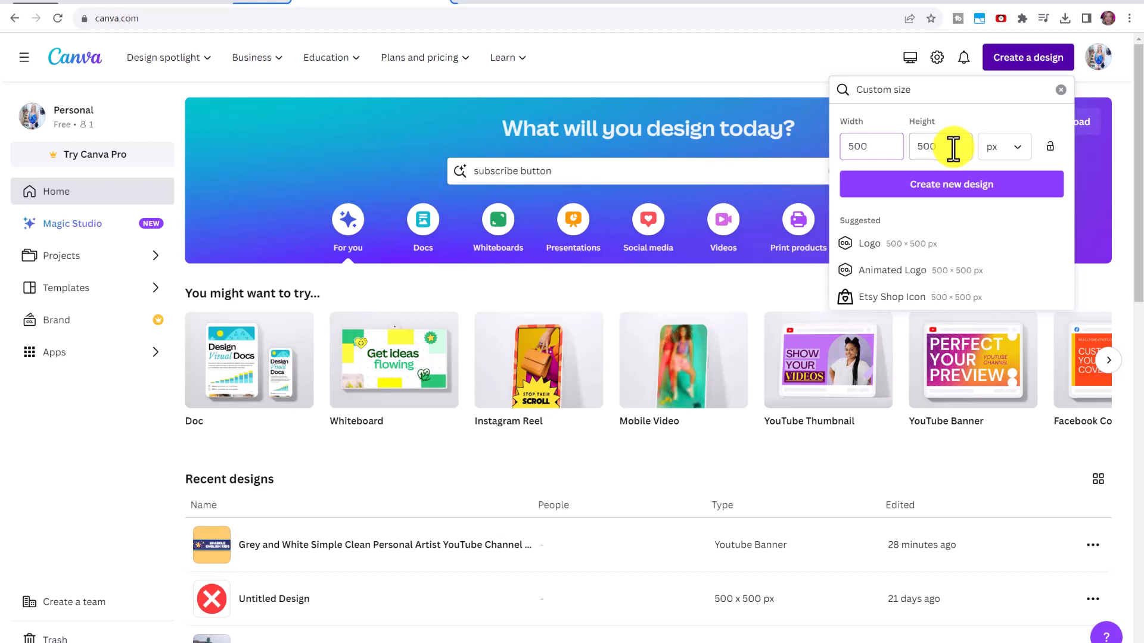
pyautogui.click(951, 185)
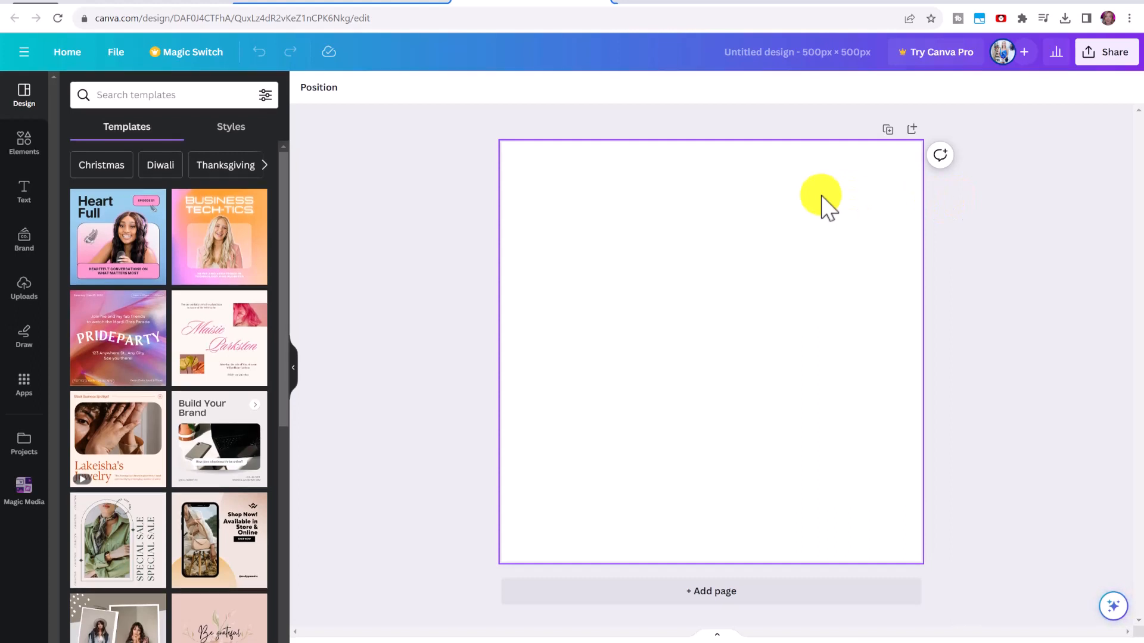
# Step: Set the background of the blank page to a solid red, #F41818
pyautogui.click(823, 204)
pyautogui.click(308, 89)
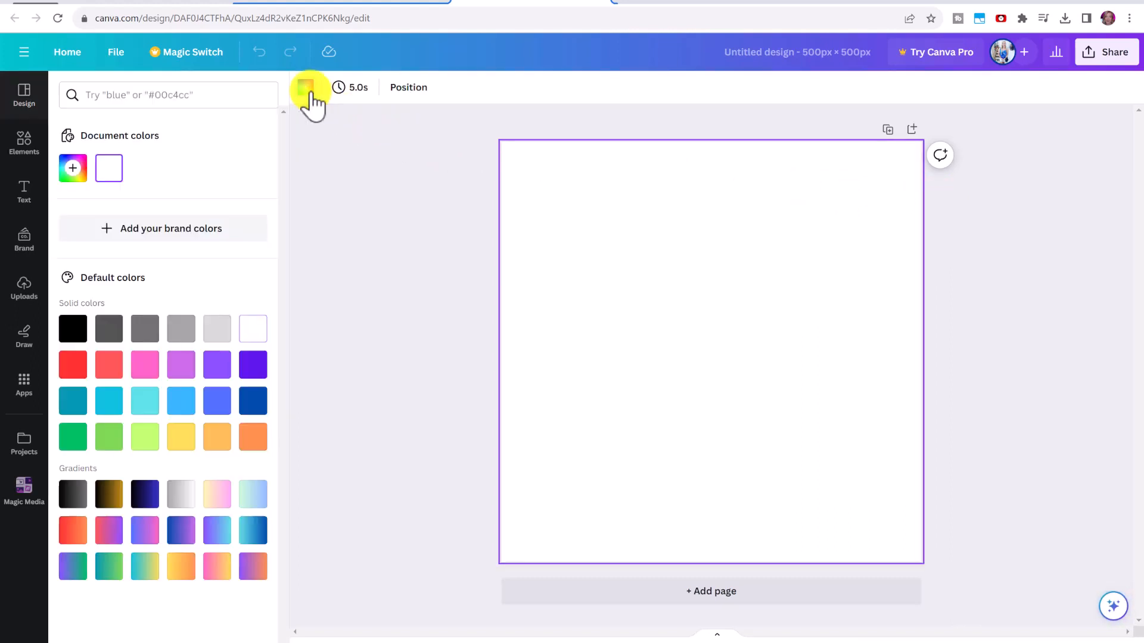
pyautogui.click(82, 361)
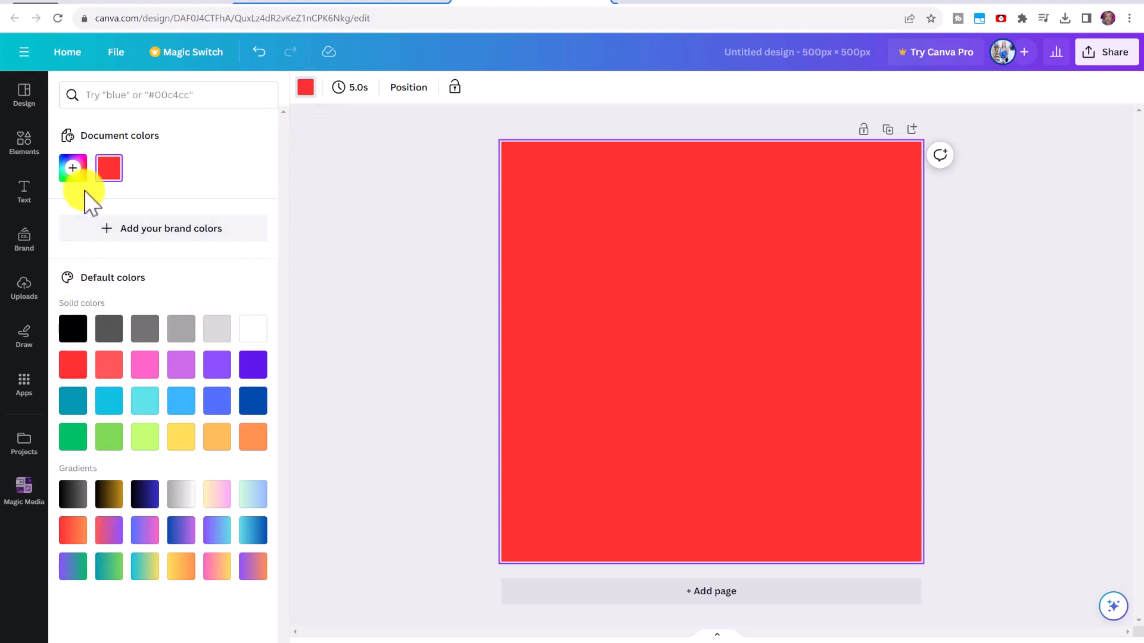
pyautogui.click(72, 169)
pyautogui.click(237, 235)
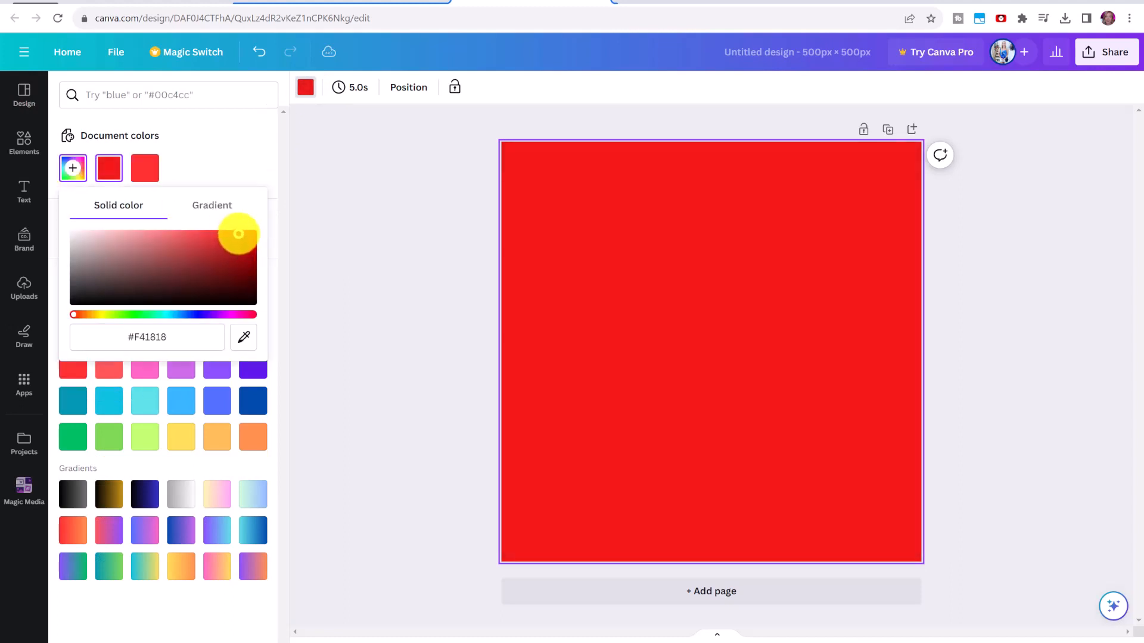
pyautogui.press('Escape')
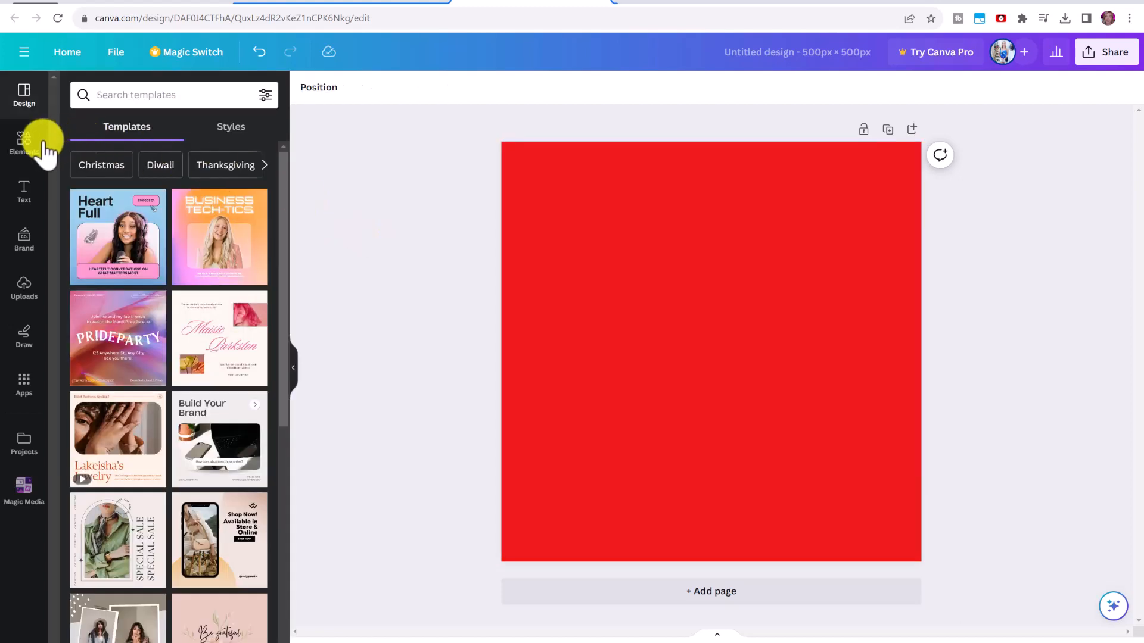
# Step: Search the graphics for "play", add the solid round play button, enlarge it to about 332 px and center it near the page's upper edge
pyautogui.click(27, 144)
pyautogui.click(135, 95)
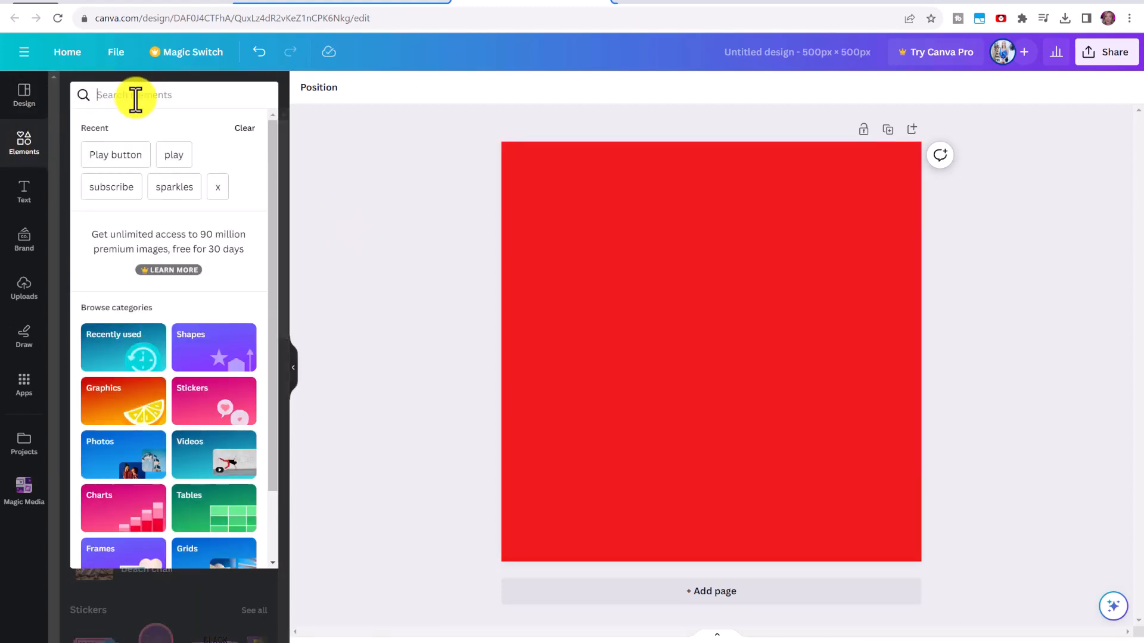
pyautogui.write('play')
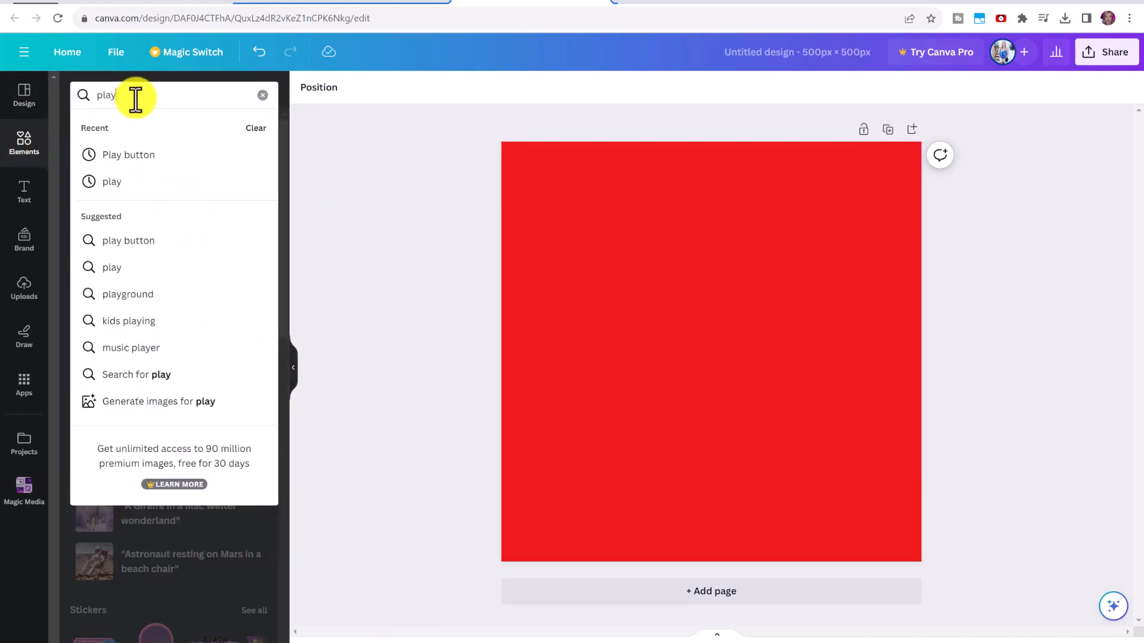
pyautogui.press('Return')
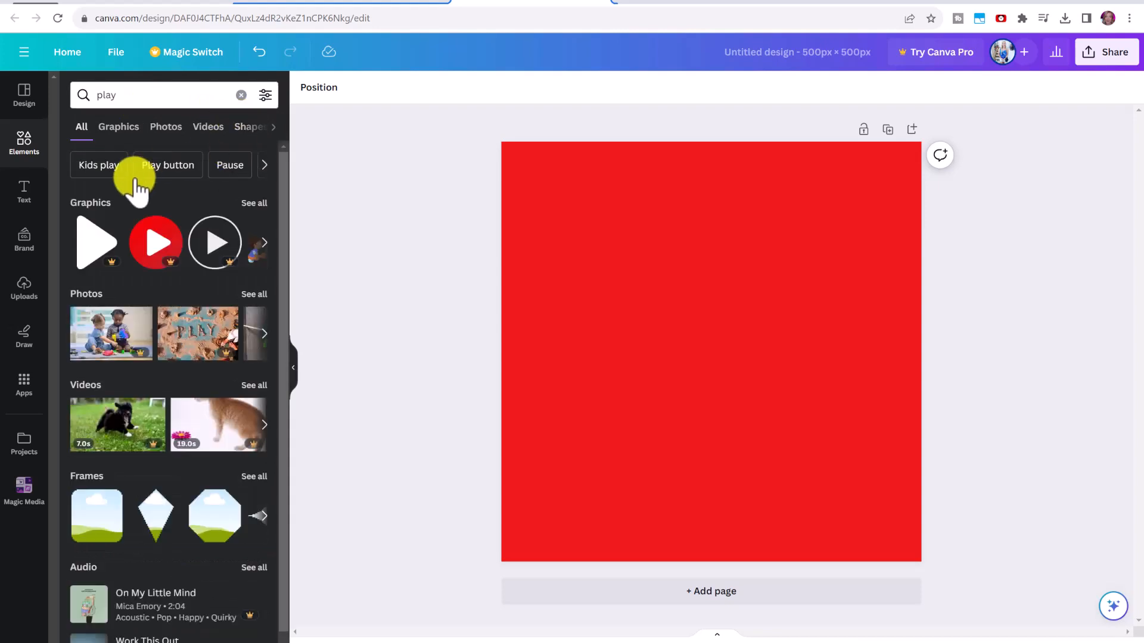
pyautogui.click(255, 203)
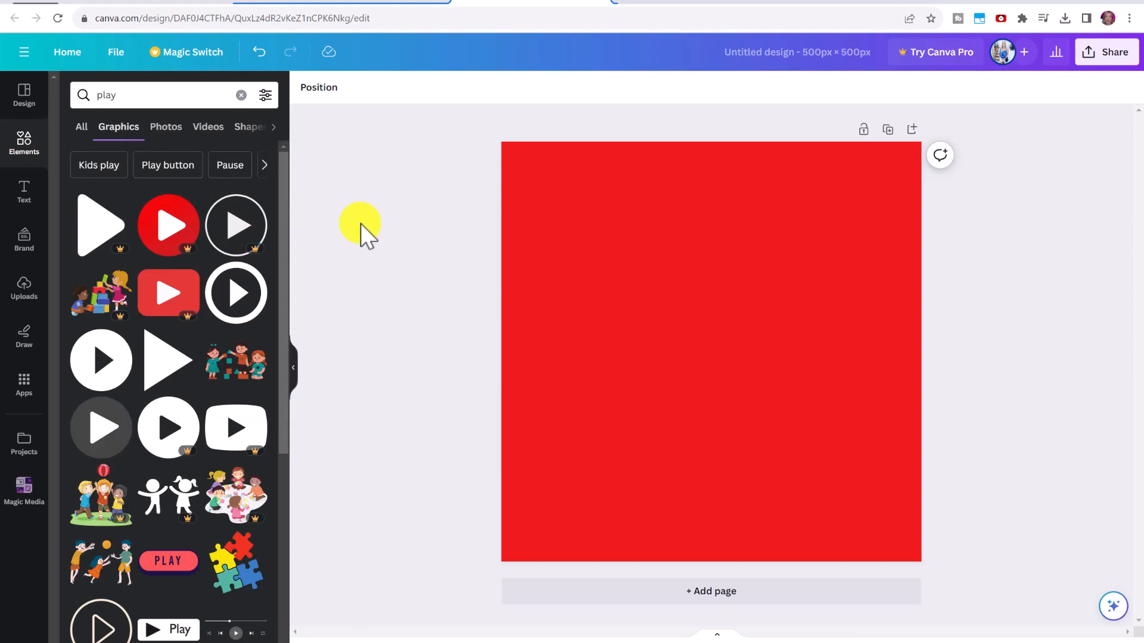
pyautogui.click(113, 378)
pyautogui.moveTo(626, 266); pyautogui.dragTo(472, 200)
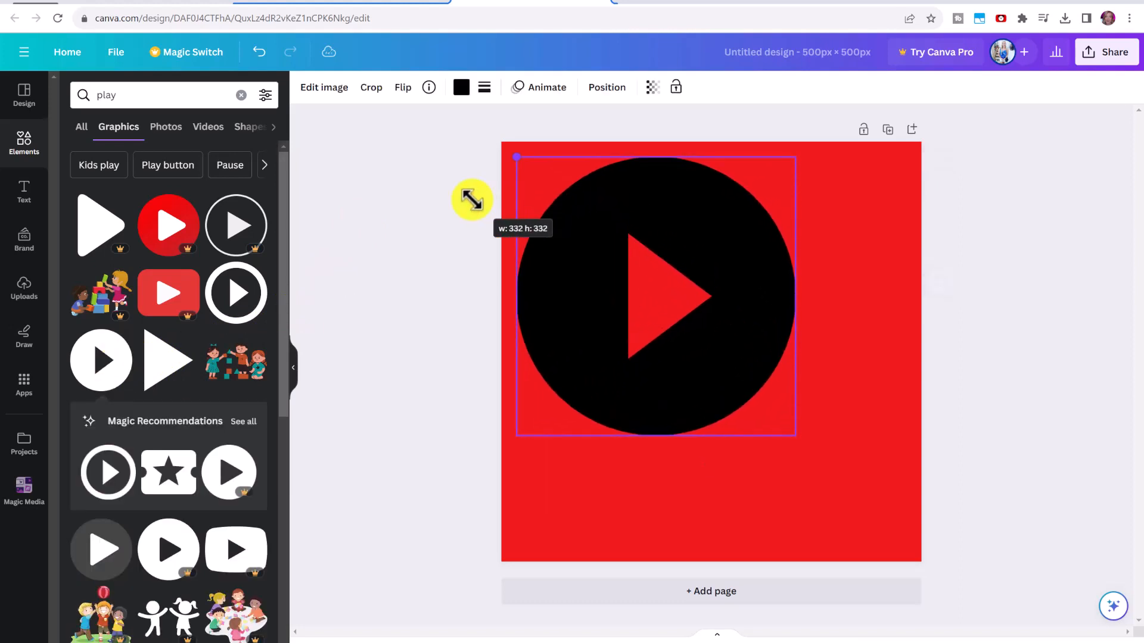
pyautogui.moveTo(580, 249); pyautogui.dragTo(614, 225)
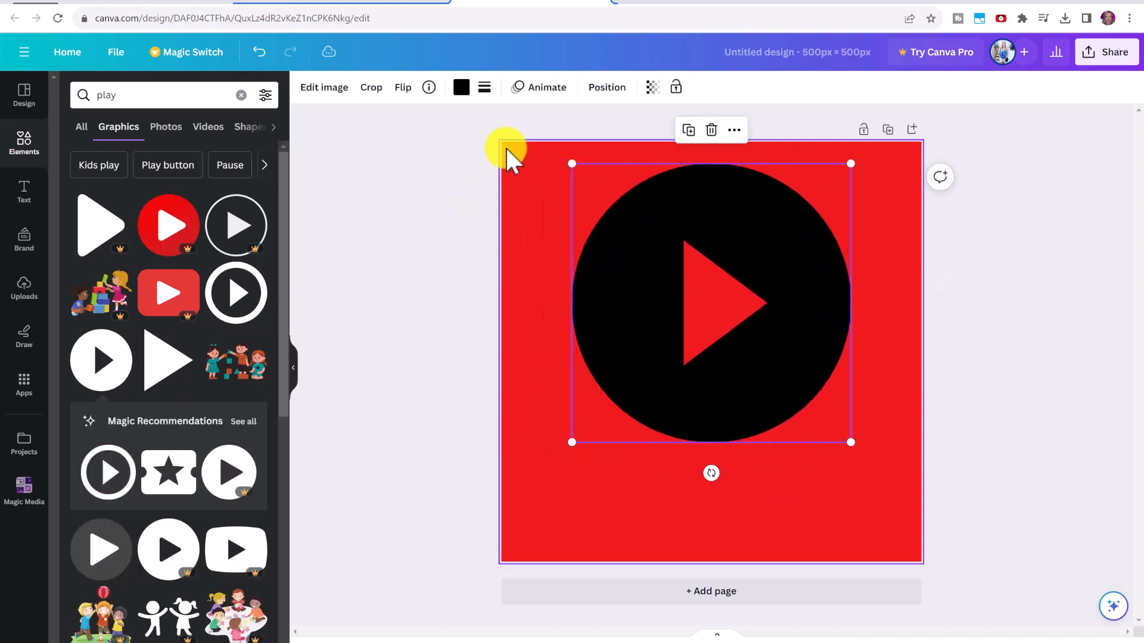
# Step: Recolor the round play button graphic white
pyautogui.click(462, 87)
pyautogui.click(258, 334)
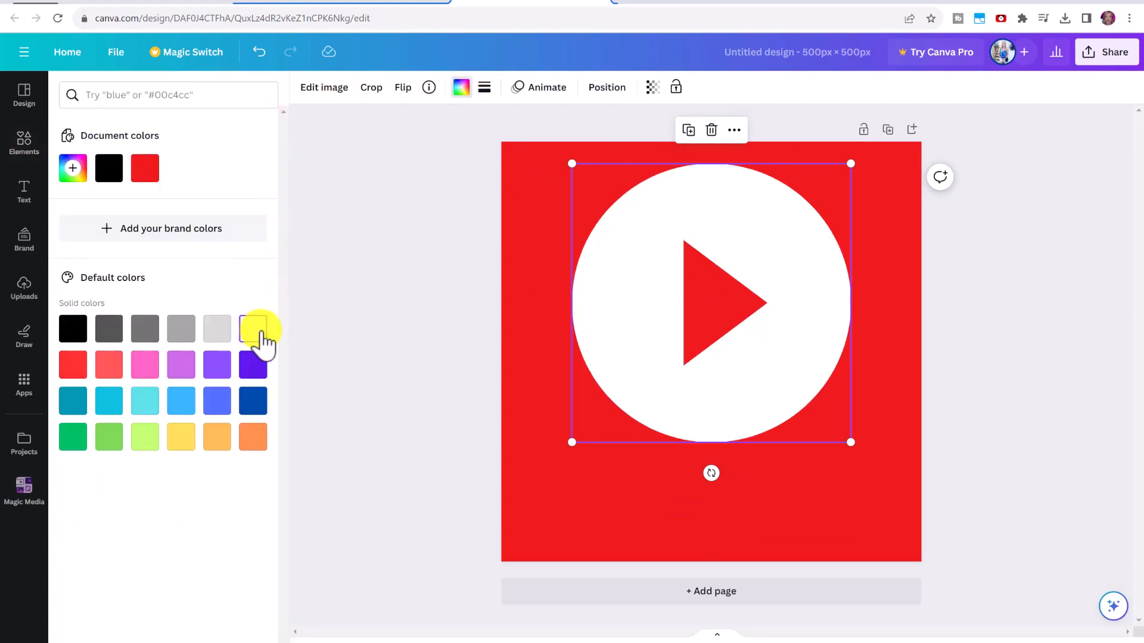
pyautogui.click(522, 284)
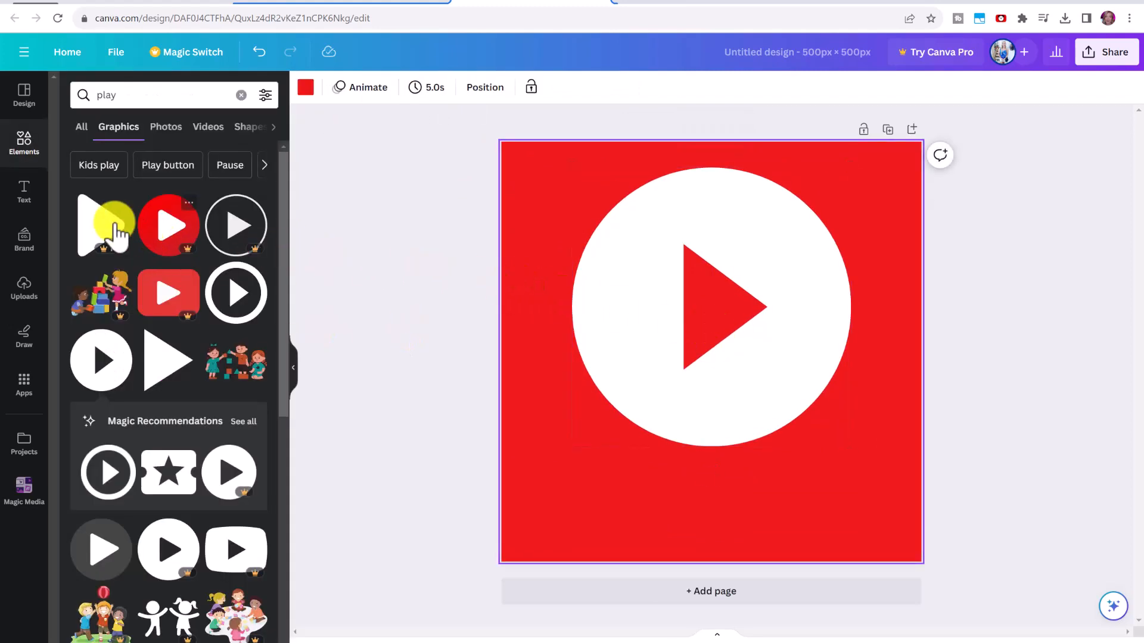
# Step: Add a text box below the play button and enter SUBSCRIBE in capitals
pyautogui.click(25, 192)
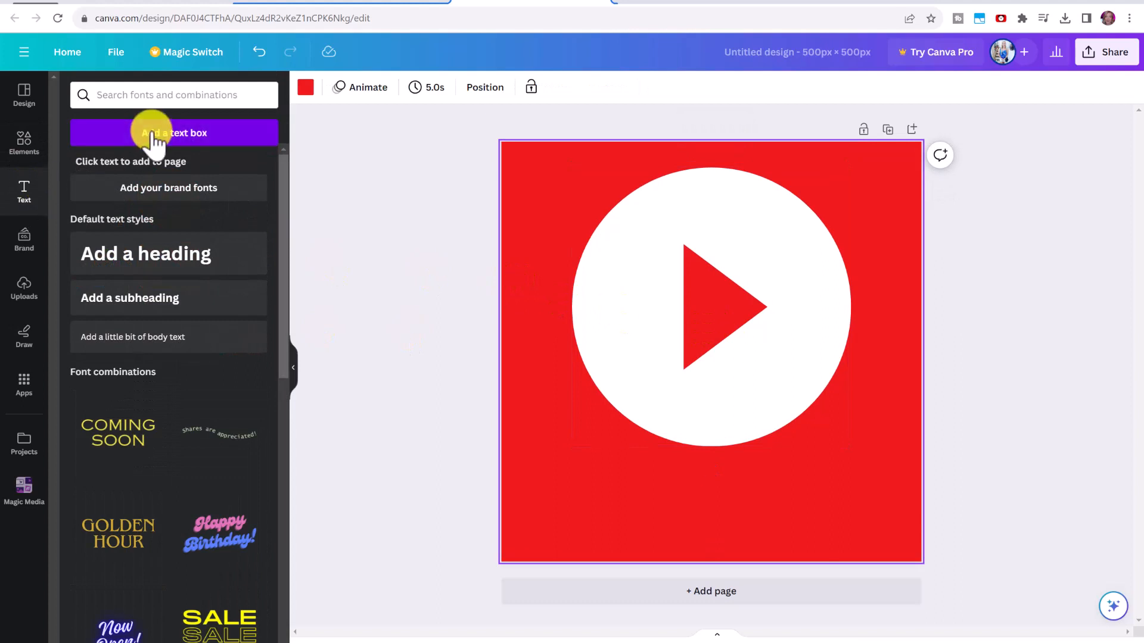
pyautogui.click(152, 133)
pyautogui.moveTo(661, 363); pyautogui.dragTo(660, 483)
pyautogui.doubleClick(663, 481)
pyautogui.press('capslock')
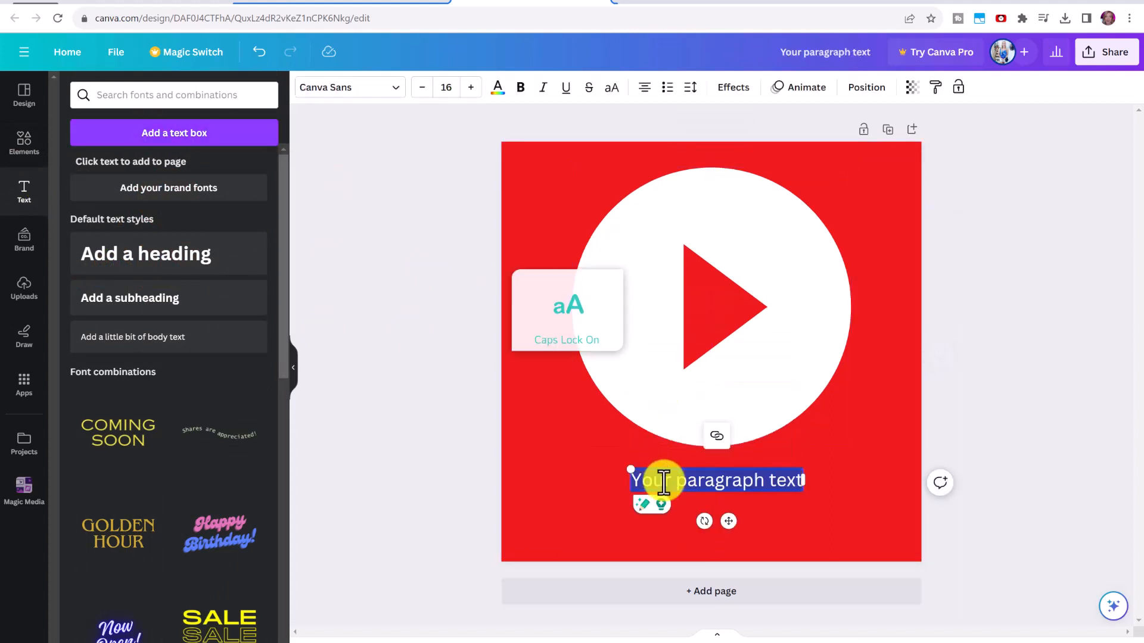
pyautogui.write('SUBSCRIBE')
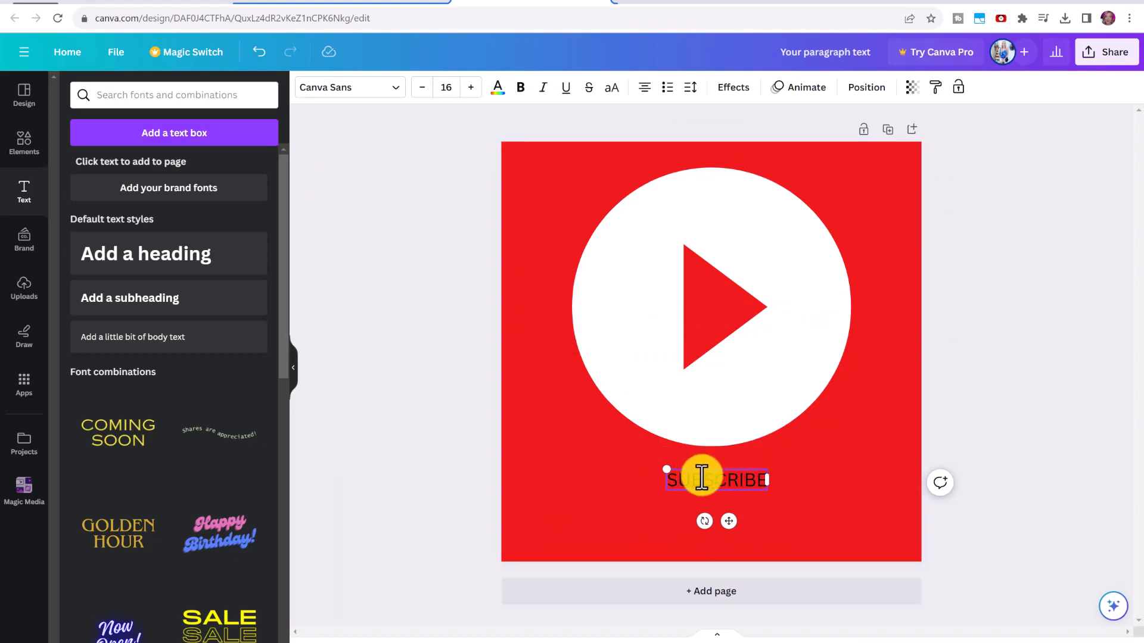
# Step: Enlarge the SUBSCRIBE text to a font size of about 52.7 and center it beneath the play button
pyautogui.moveTo(667, 471); pyautogui.dragTo(474, 430)
pyautogui.moveTo(569, 476); pyautogui.dragTo(535, 451)
pyautogui.click(583, 476)
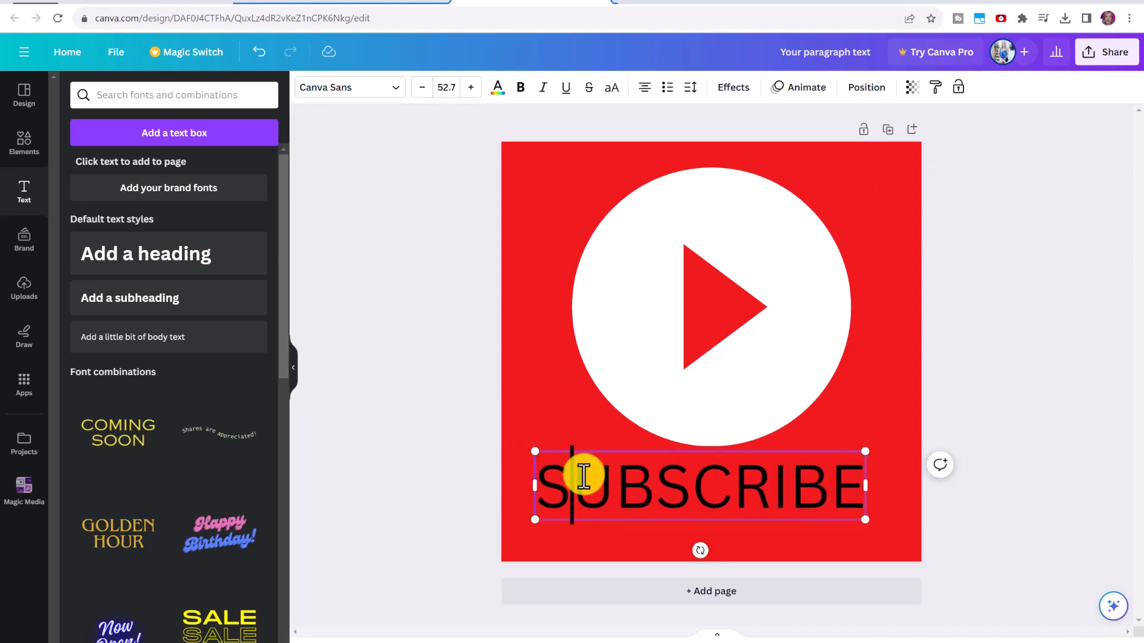
pyautogui.click(559, 425)
pyautogui.moveTo(607, 481); pyautogui.dragTo(616, 480)
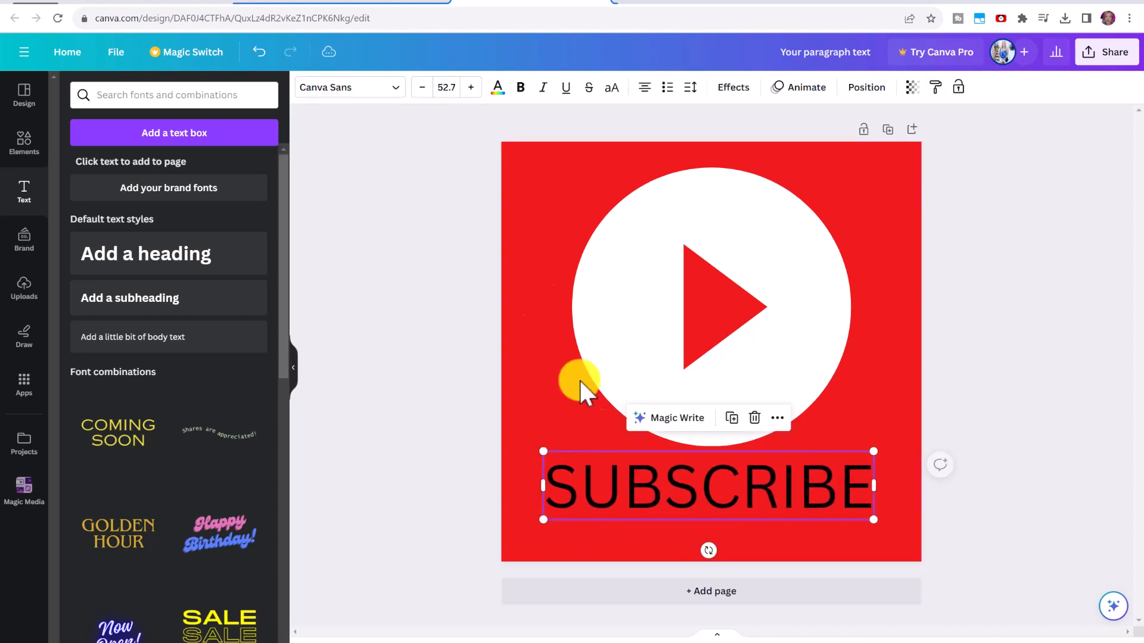
# Step: Change the font of the SUBSCRIBE text to Impact
pyautogui.click(396, 89)
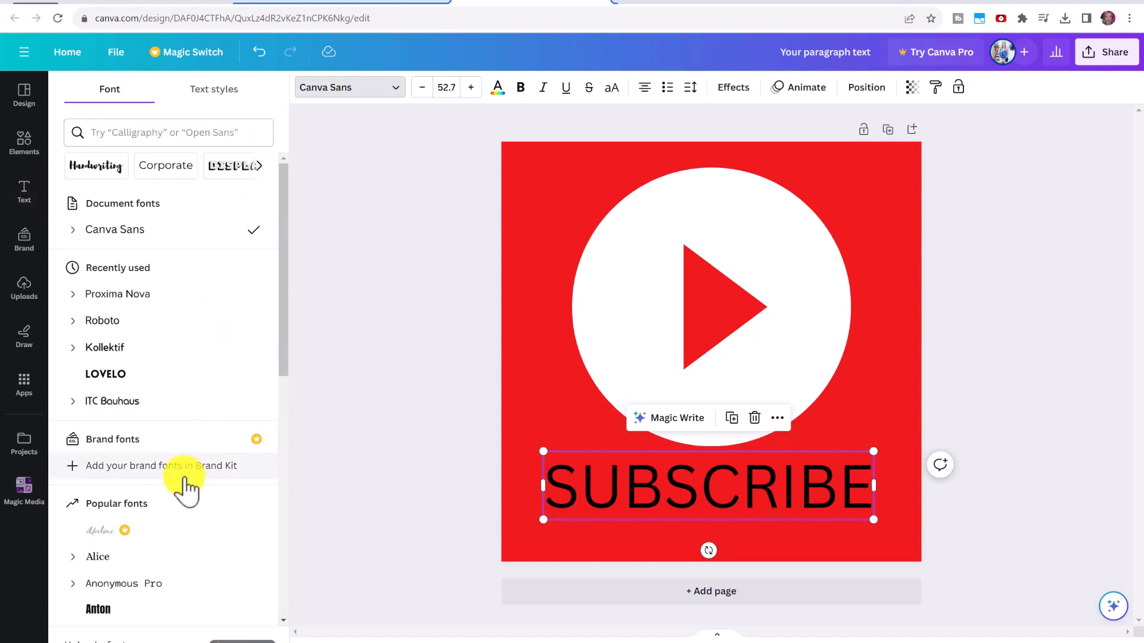
pyautogui.click(193, 124)
pyautogui.write('IMP')
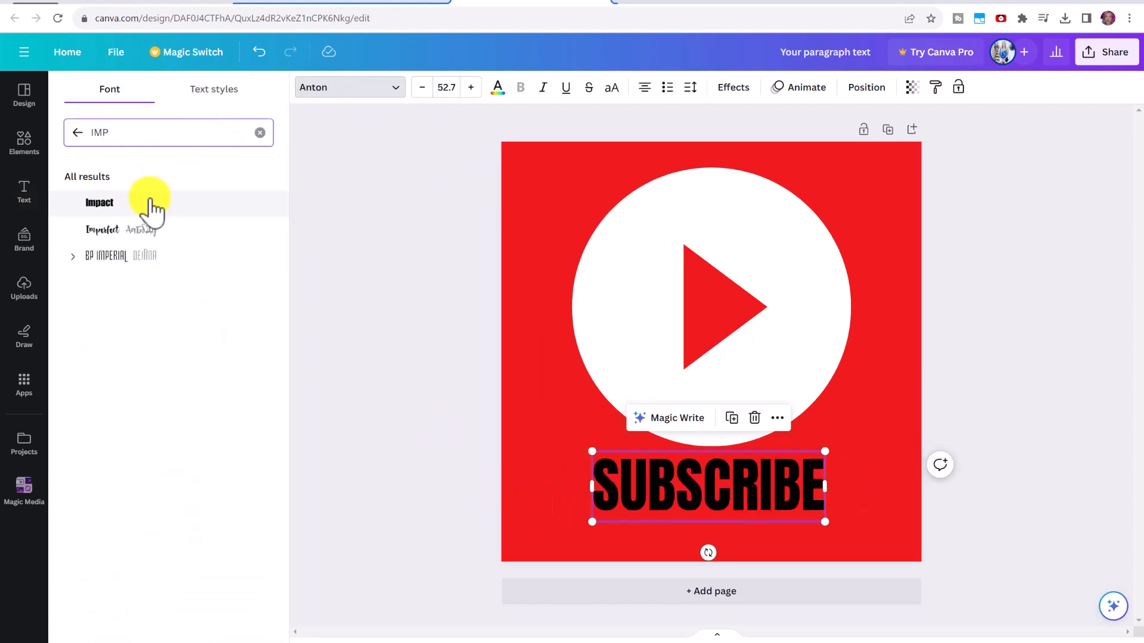
pyautogui.click(148, 204)
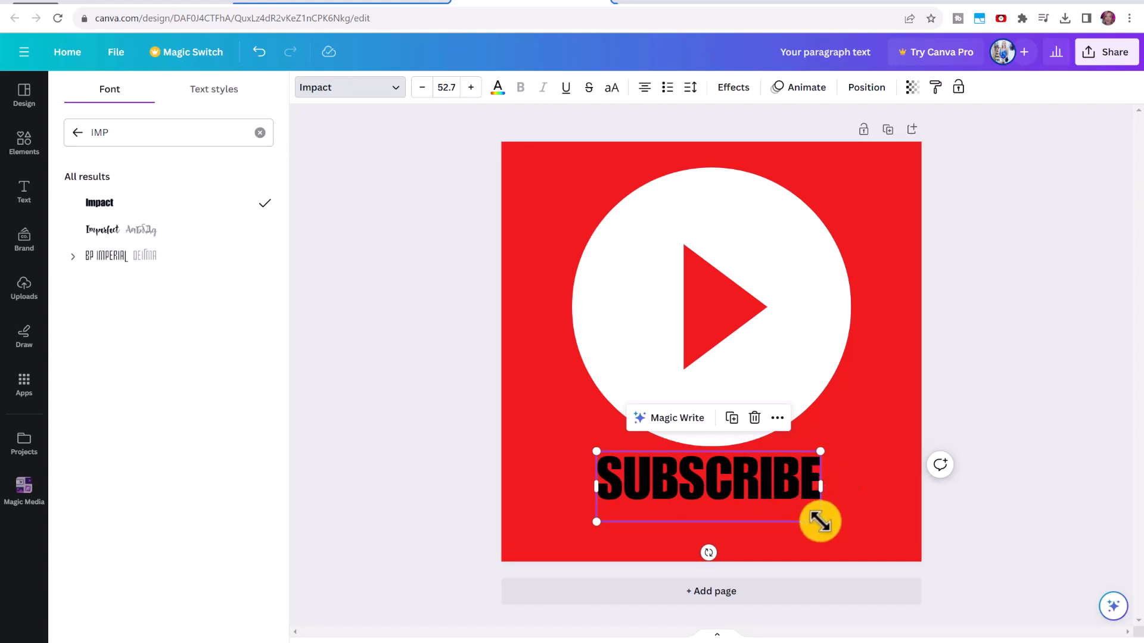
# Step: Enlarge the SUBSCRIBE text to a font size of about 86.1 and center it beneath the play button
pyautogui.moveTo(821, 522); pyautogui.dragTo(924, 571)
pyautogui.moveTo(769, 508)
pyautogui.mouseDown()
pyautogui.moveTo(748, 511)
pyautogui.moveTo(757, 516)
pyautogui.mouseUp()
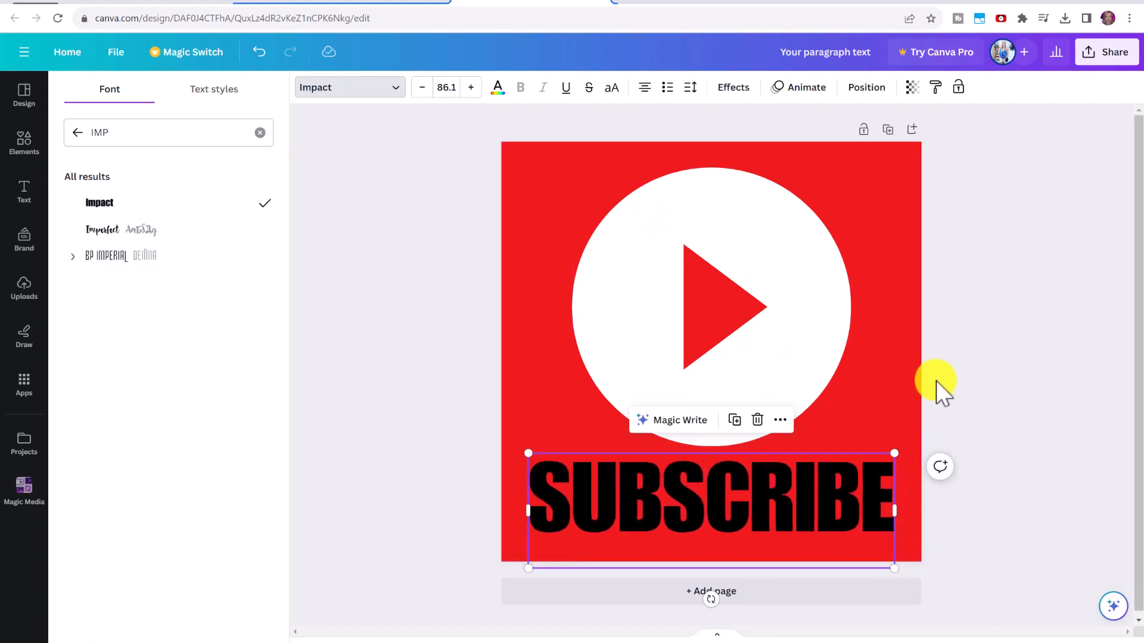
# Step: Switch to the YouTube video to examine its subscribe watermark in the player, and return to the Canva design
pyautogui.click(692, 3)
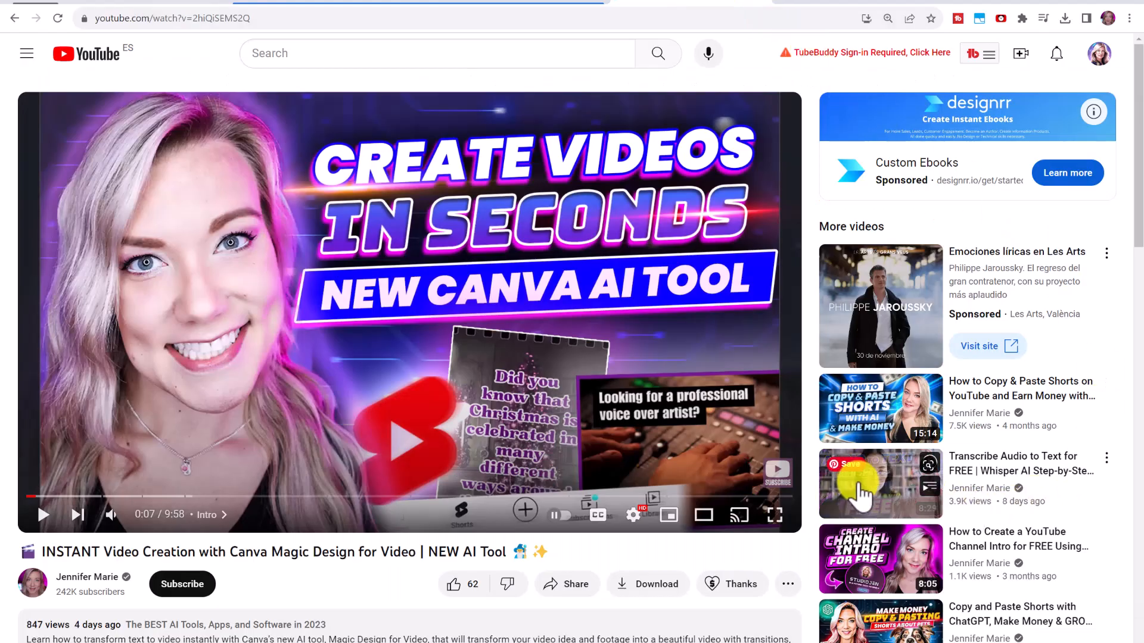
pyautogui.moveTo(788, 496)
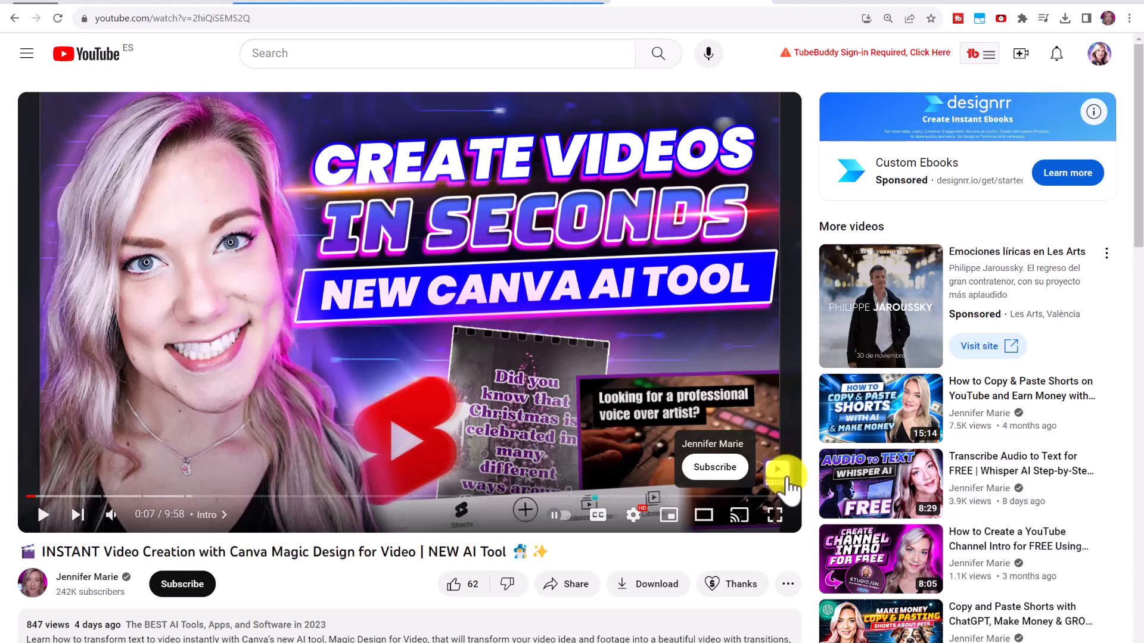
pyautogui.click(528, 8)
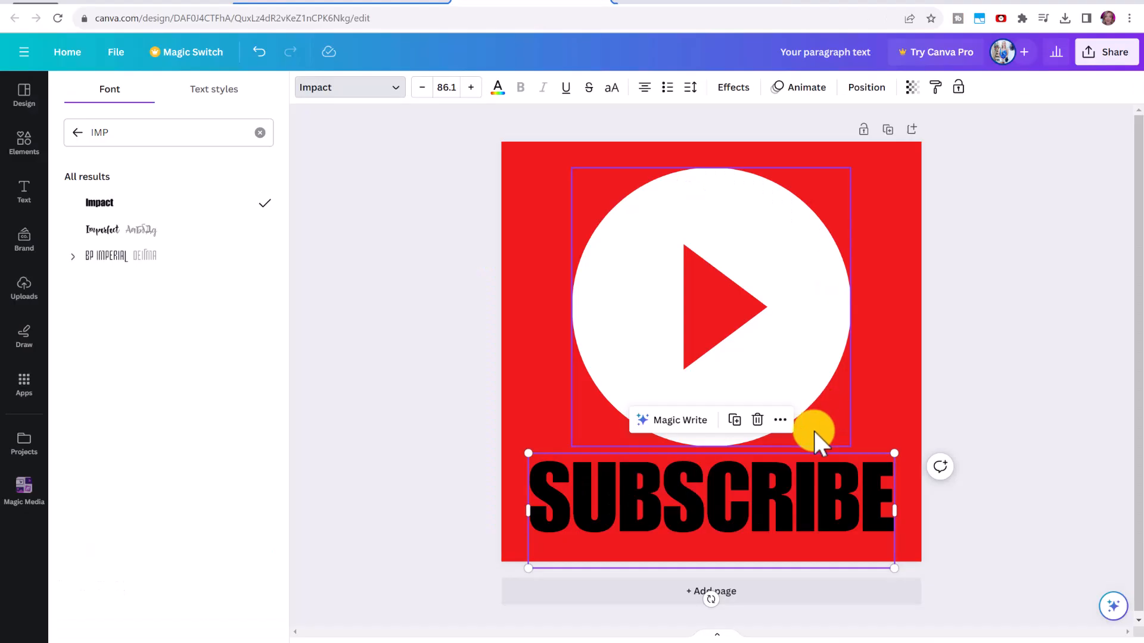
# Step: Recolor the SUBSCRIBE text white and enlarge it slightly to a font size of about 89.4
pyautogui.click(497, 87)
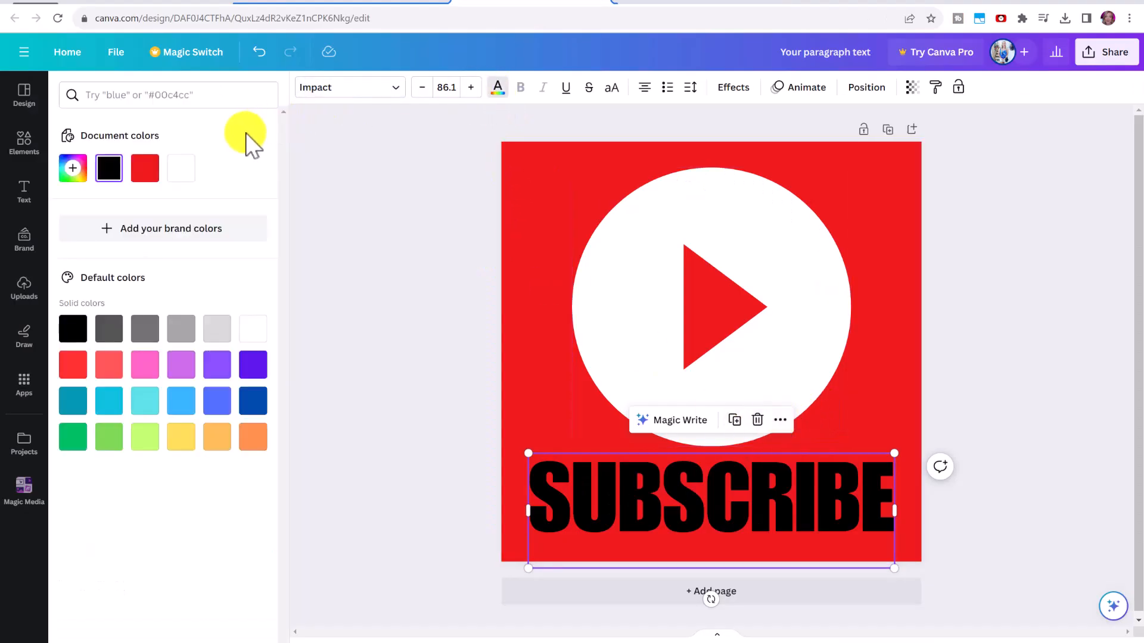
pyautogui.click(182, 168)
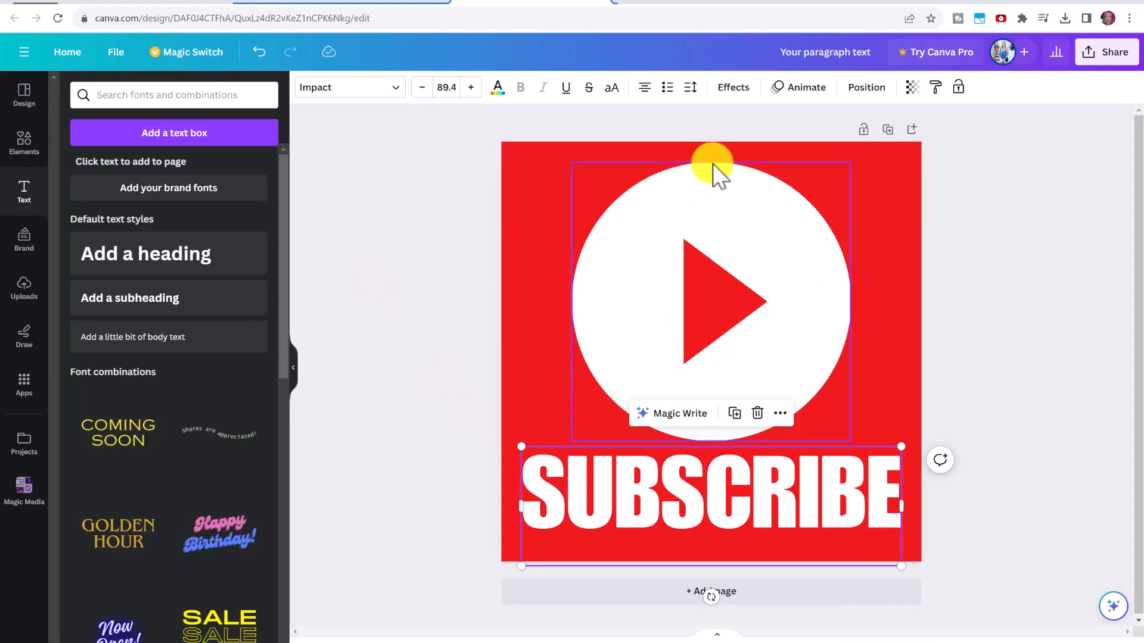
# Step: Apply a Shadow effect to the SUBSCRIBE text with the shadow color set to black, and deselect the text
pyautogui.click(728, 90)
pyautogui.click(161, 172)
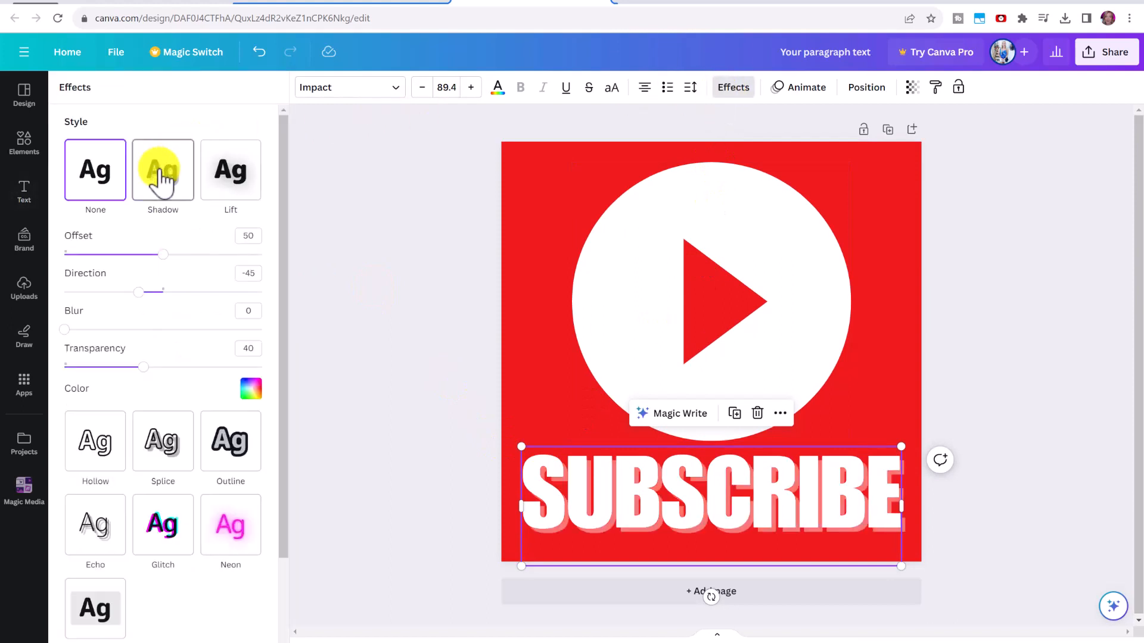
pyautogui.click(252, 388)
pyautogui.click(76, 316)
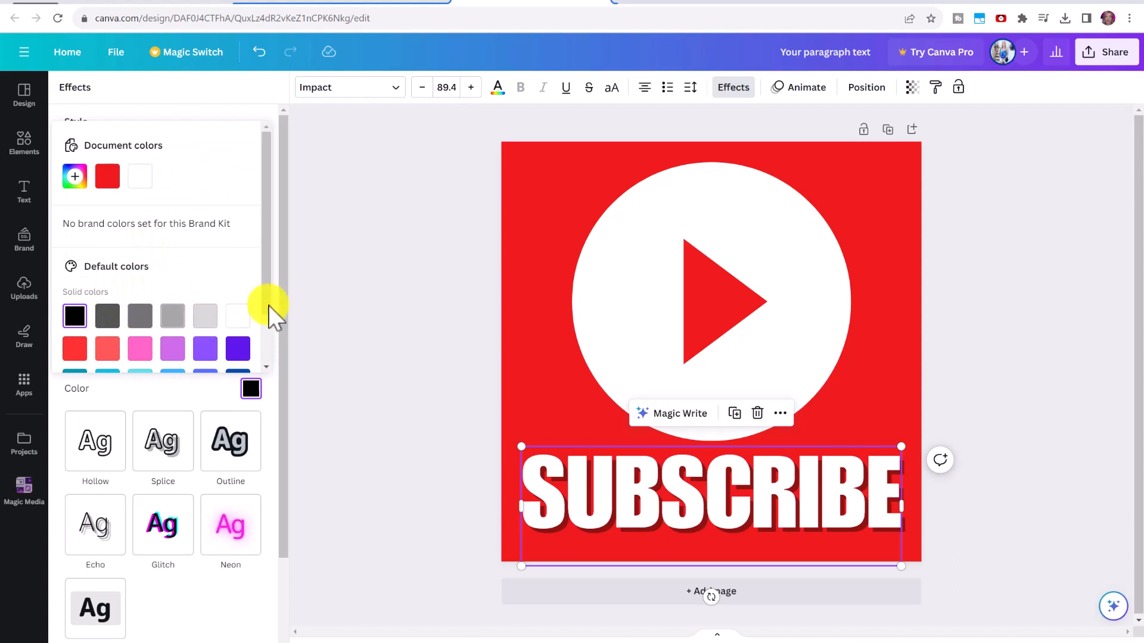
pyautogui.click(406, 312)
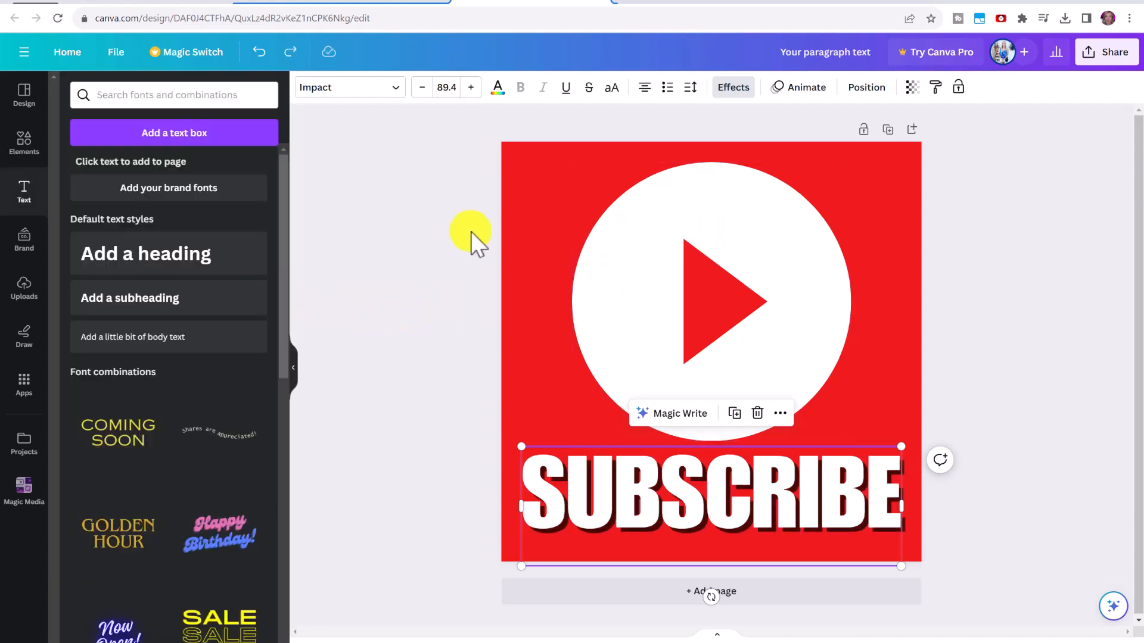
pyautogui.click(524, 268)
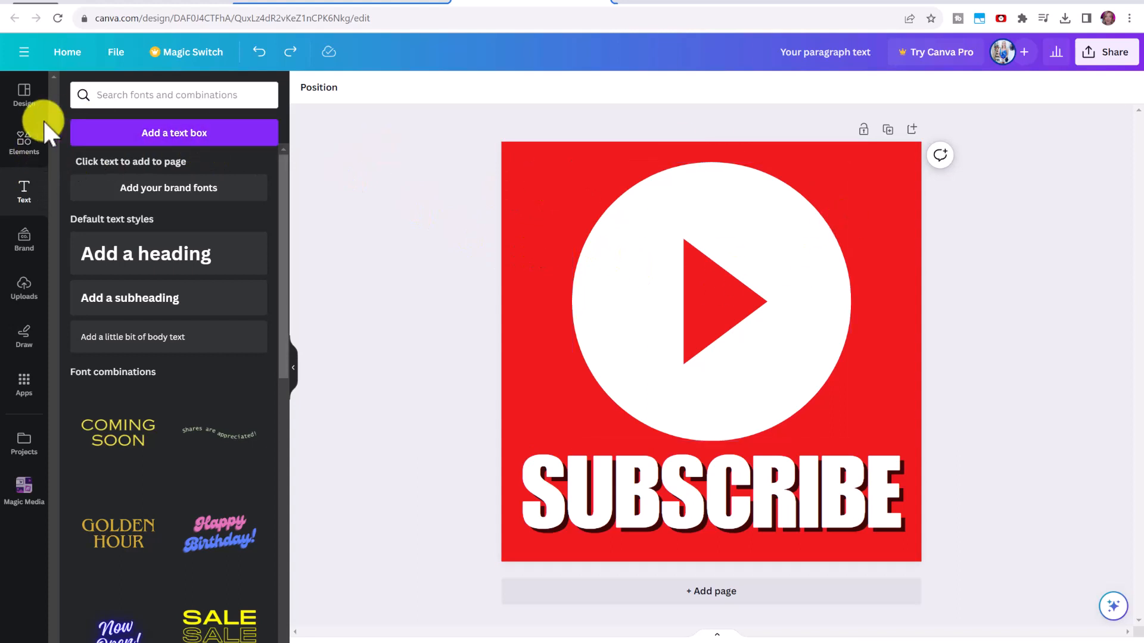
# Step: Open the elements library at the graphics for "play"
pyautogui.click(26, 137)
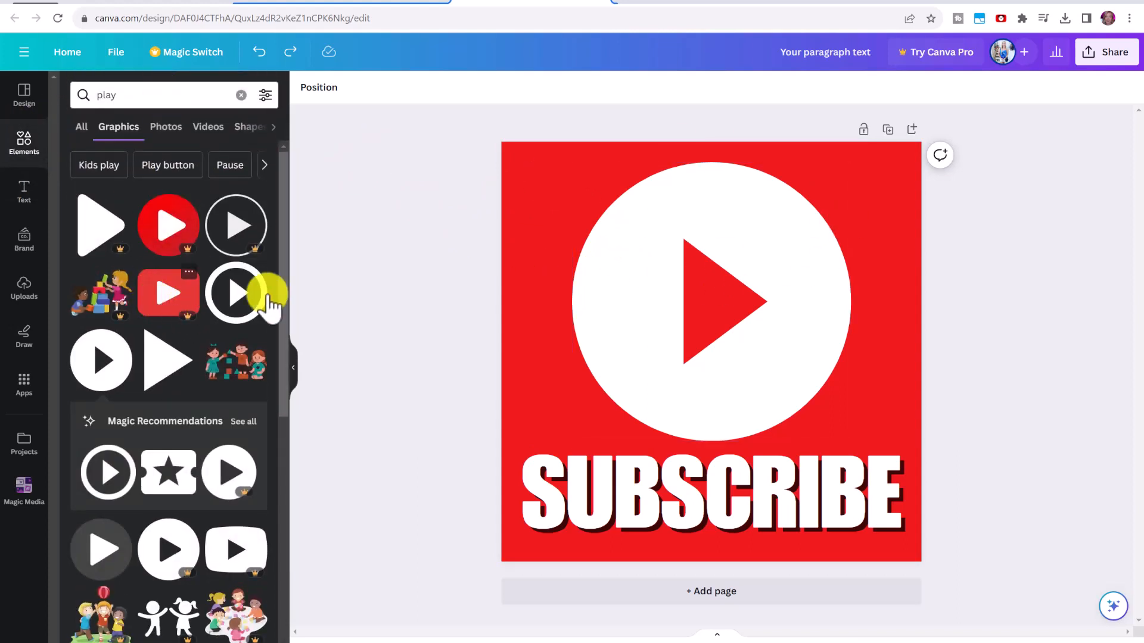